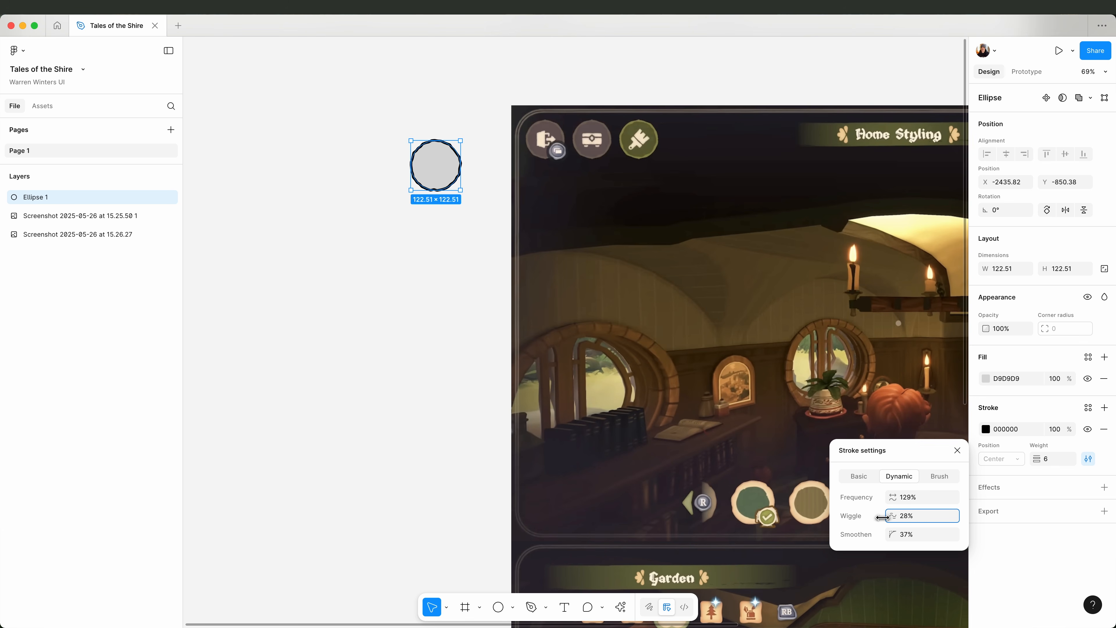
Move the wobbly-outlined circle beside the green paintbrush button in the screenshot and resize it to about 97 × 97.
{"action": "left_click", "coordinate": [957, 450]}
{"action": "scroll", "coordinate": [478, 222], "scroll_direction": "up", "scroll_amount": 5}
{"action": "scroll", "coordinate": [456, 201], "scroll_direction": "up", "scroll_amount": 4}
{"action": "left_click_drag", "start_coordinate": [319, 302], "coordinate": [626, 249]}
{"action": "left_click_drag", "start_coordinate": [644, 244], "coordinate": [633, 245]}
{"action": "left_click_drag", "start_coordinate": [603, 263], "coordinate": [781, 263]}
Recolour the circle's stroke to 8F8C53, sampled from the rim of the green paintbrush button.
{"action": "left_click", "coordinate": [985, 429]}
{"action": "left_click", "coordinate": [845, 527]}
{"action": "left_click", "coordinate": [674, 208]}
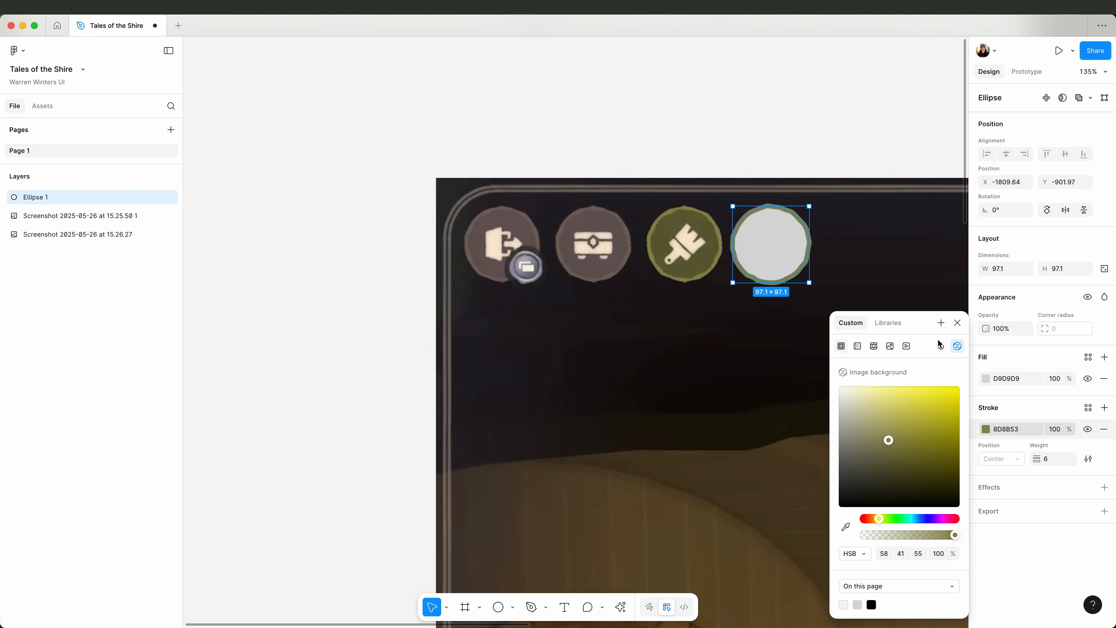
{"action": "left_click", "coordinate": [848, 526]}
{"action": "left_click", "coordinate": [669, 211]}
{"action": "left_click", "coordinate": [988, 428]}
Fill the circle with dark green 606034, sampled from inside the paintbrush button.
{"action": "left_click", "coordinate": [985, 378]}
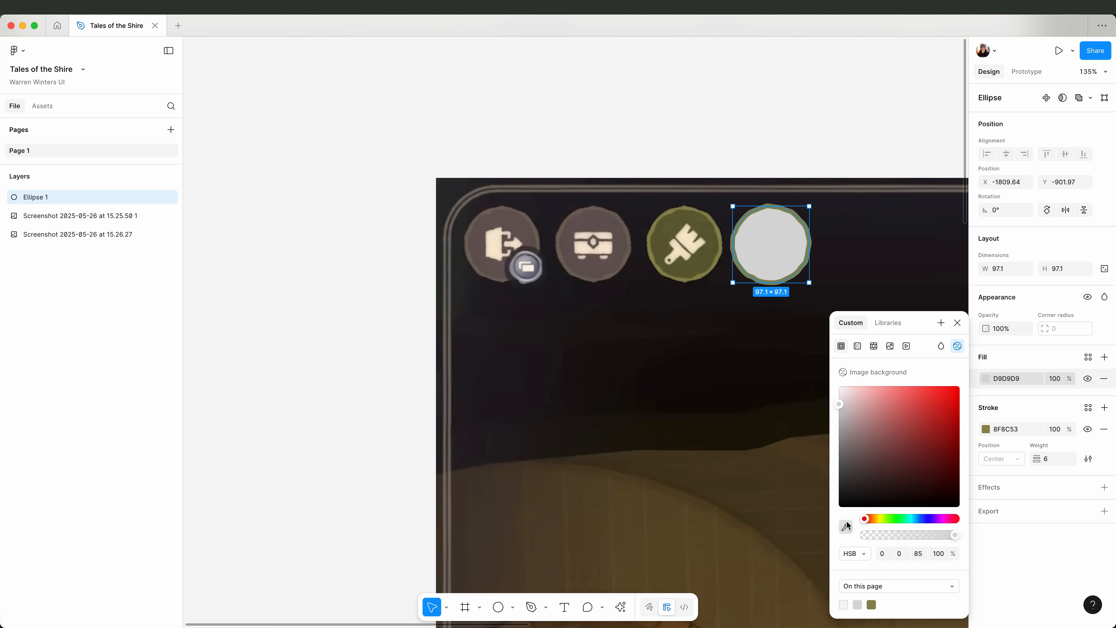
{"action": "left_click", "coordinate": [845, 527]}
{"action": "left_click", "coordinate": [710, 253]}
{"action": "left_click", "coordinate": [743, 132]}
{"action": "left_click", "coordinate": [799, 264]}
{"action": "key", "text": "Escape"}
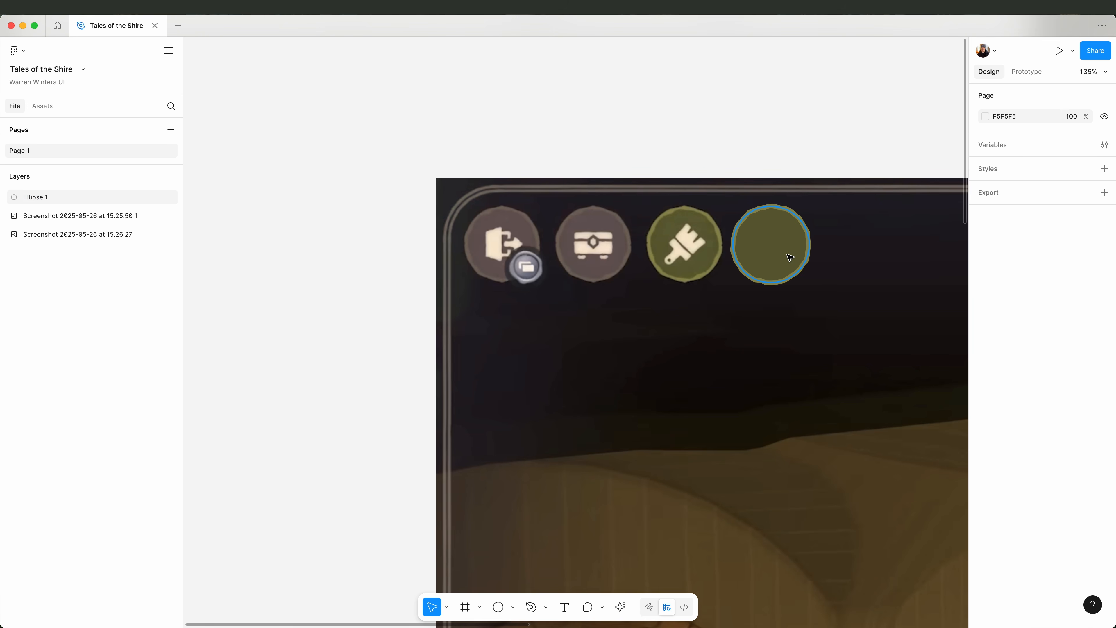
Duplicate the circle in place and give the copy a dynamic stroke of weight 5, frequency 75%, wiggle 15% and smoothen 0%.
{"action": "left_click", "coordinate": [788, 254]}
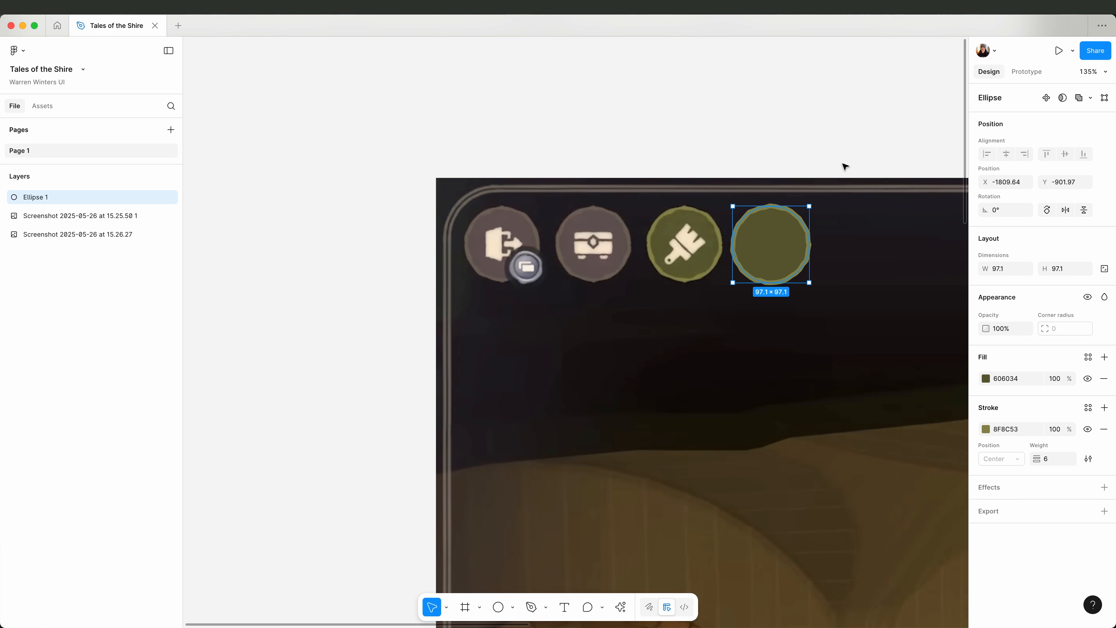
{"action": "key", "text": "Up"}
{"action": "left_click", "coordinate": [1085, 459]}
{"action": "left_click_drag", "start_coordinate": [892, 515], "coordinate": [872, 514]}
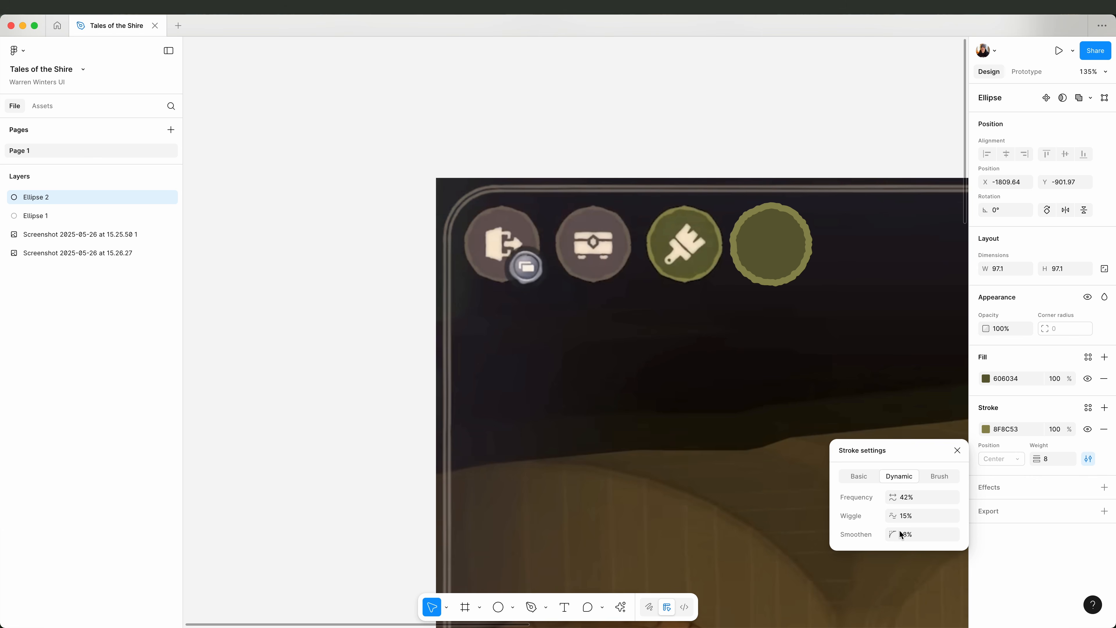
{"action": "left_click", "coordinate": [957, 450]}
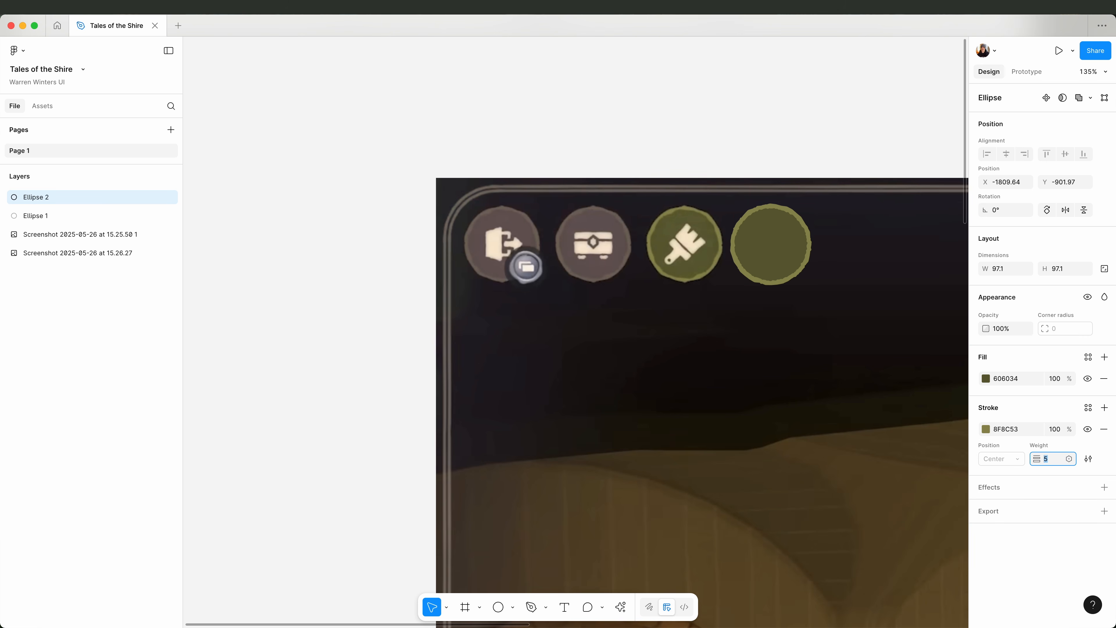
{"action": "left_click", "coordinate": [1087, 459]}
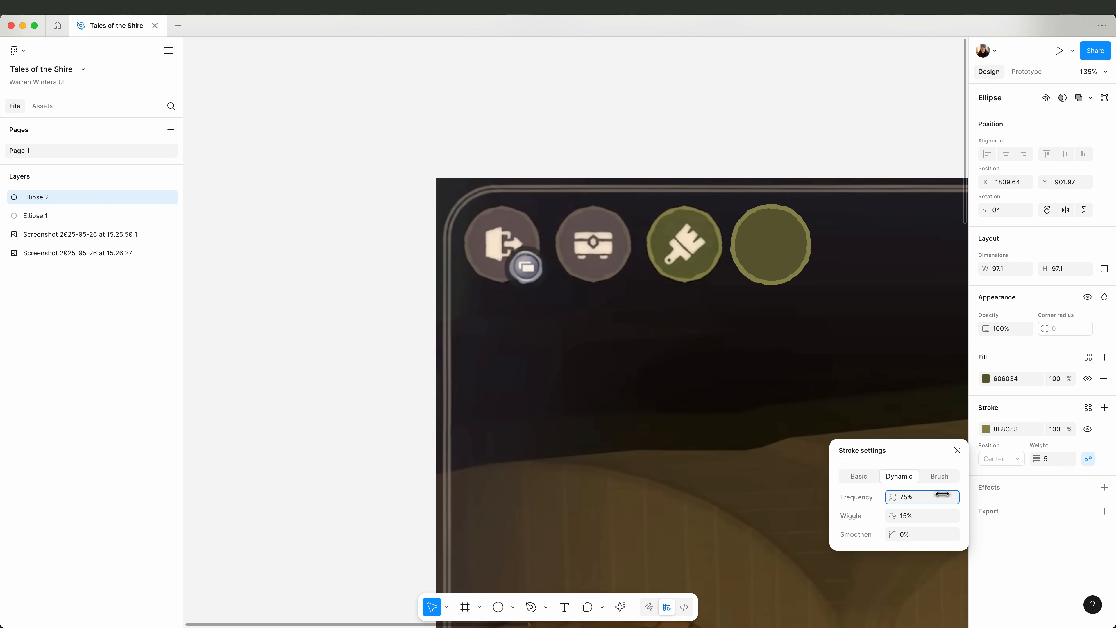
{"action": "key", "text": "Escape"}
{"action": "key", "text": "Escape"}
Draw a rectangle about 35 × 34 below the new green circle.
{"action": "scroll", "coordinate": [799, 180], "scroll_direction": "up", "scroll_amount": 3}
{"action": "key", "text": "r"}
{"action": "mouse_move", "coordinate": [671, 347]}
{"action": "left_mouse_down"}
{"action": "mouse_move", "coordinate": [706, 387]}
{"action": "mouse_move", "coordinate": [755, 383]}
{"action": "left_mouse_up"}
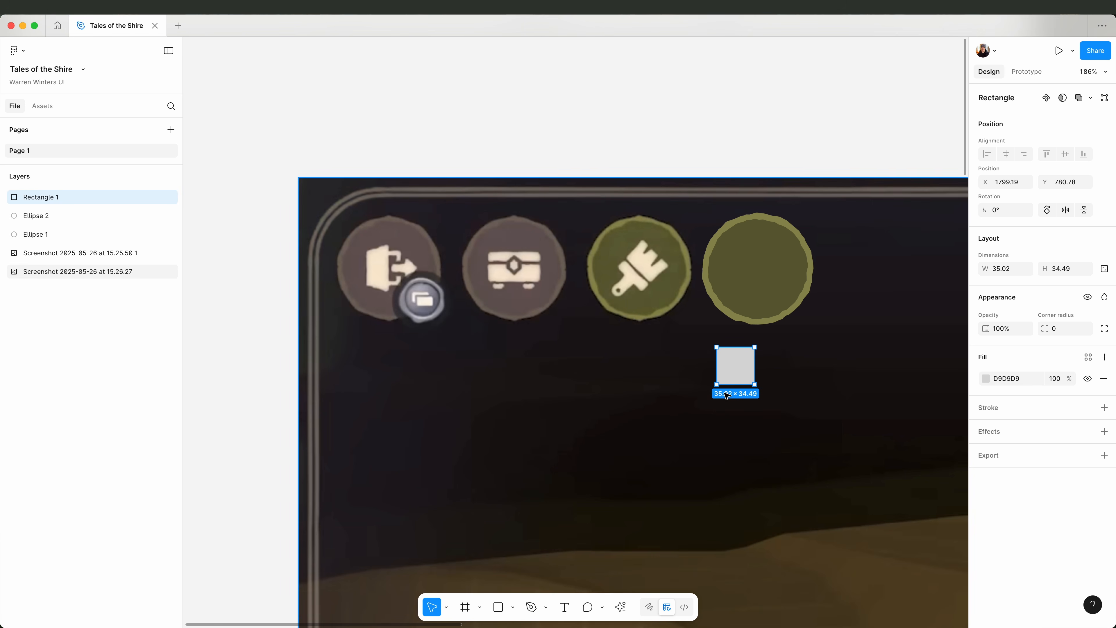
Draw two narrow pointed wedges over the rectangle's upper edge with the Pen tool, using a black fill and no stroke.
{"action": "key", "text": "p"}
{"action": "left_click", "coordinate": [728, 341]}
{"action": "left_click", "coordinate": [36, 7]}
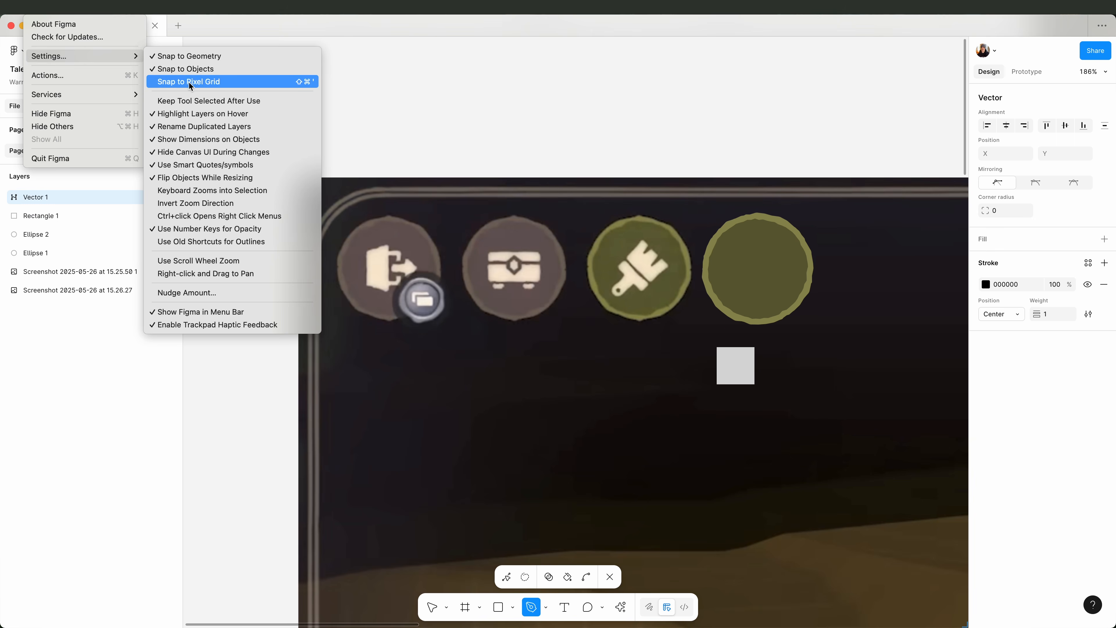
{"action": "left_click", "coordinate": [426, 64]}
{"action": "scroll", "coordinate": [787, 355], "scroll_direction": "up", "scroll_amount": 3}
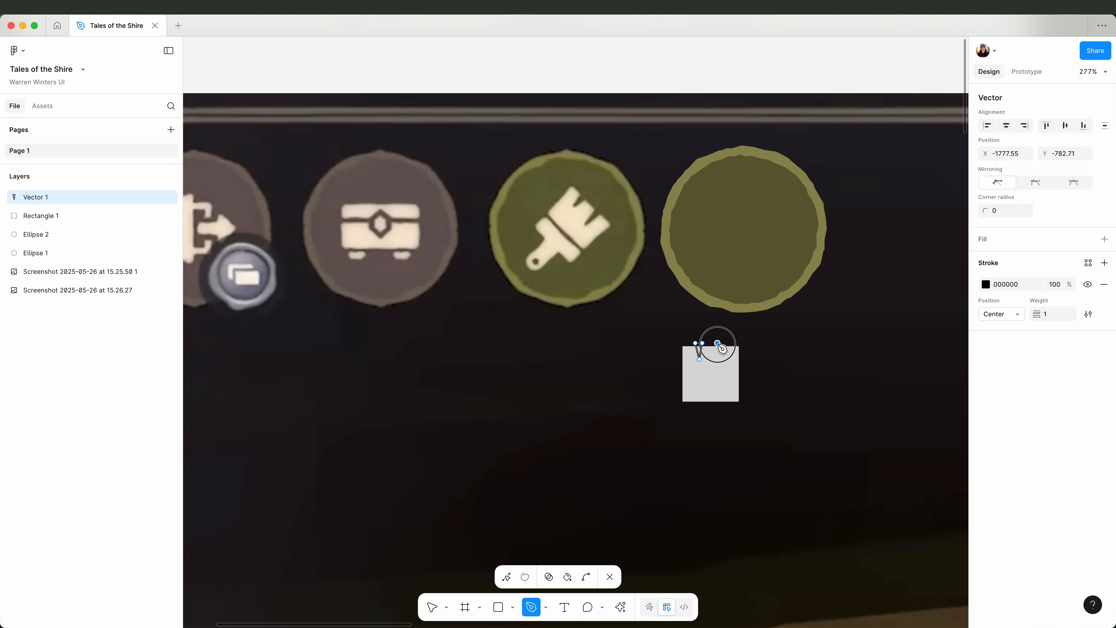
{"action": "left_click", "coordinate": [1103, 285]}
{"action": "left_click", "coordinate": [1104, 239]}
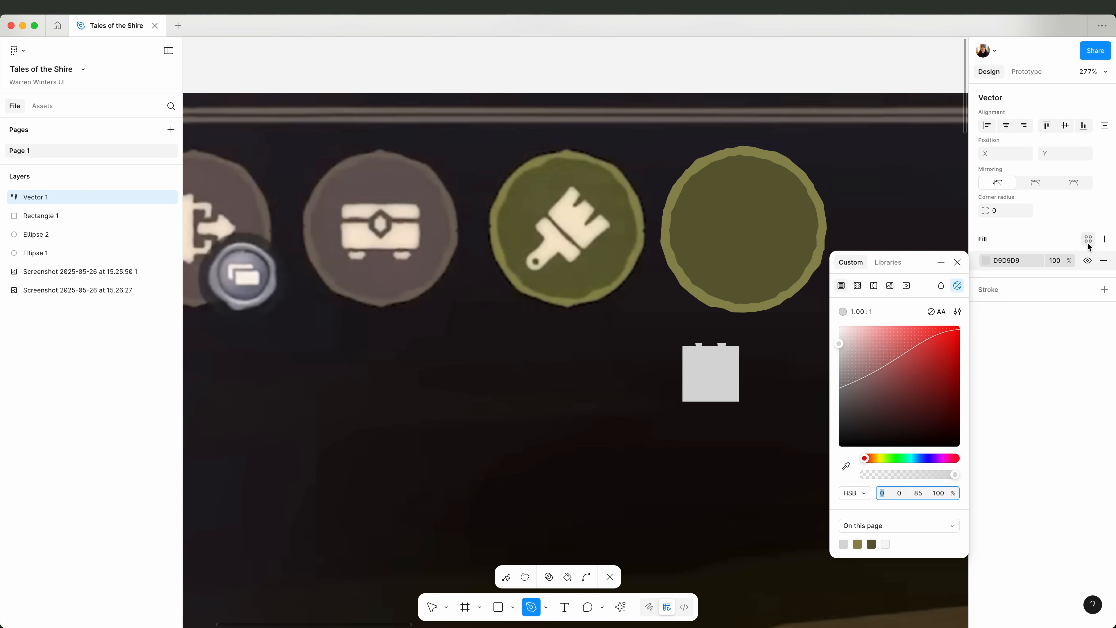
{"action": "left_click", "coordinate": [956, 263]}
{"action": "key", "text": "Escape"}
{"action": "key", "text": "Escape"}
Taper the grey rectangle by moving its bottom corners inward and raise its bottom edge to a height of 24.49.
{"action": "double_click", "coordinate": [727, 399]}
{"action": "left_click_drag", "start_coordinate": [739, 401], "coordinate": [735, 401]}
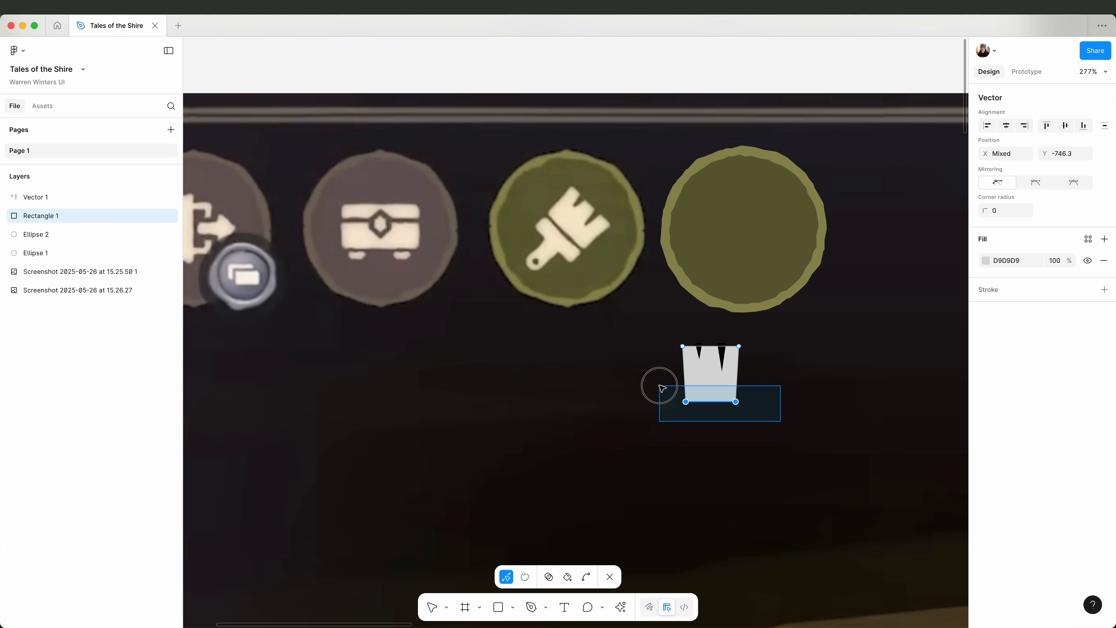
{"action": "key", "text": "shift+Up"}
{"action": "key", "text": "shift+Up"}
{"action": "key", "text": "Escape"}
Subtract the two wedges from the tapered rectangle to form the brush bristles.
{"action": "left_click", "coordinate": [698, 352]}
{"action": "left_click", "coordinate": [699, 372], "text": "shift"}
{"action": "left_click", "coordinate": [1087, 97]}
{"action": "key", "text": "super+z"}
{"action": "left_click", "coordinate": [1090, 98]}
{"action": "left_click", "coordinate": [1050, 133]}
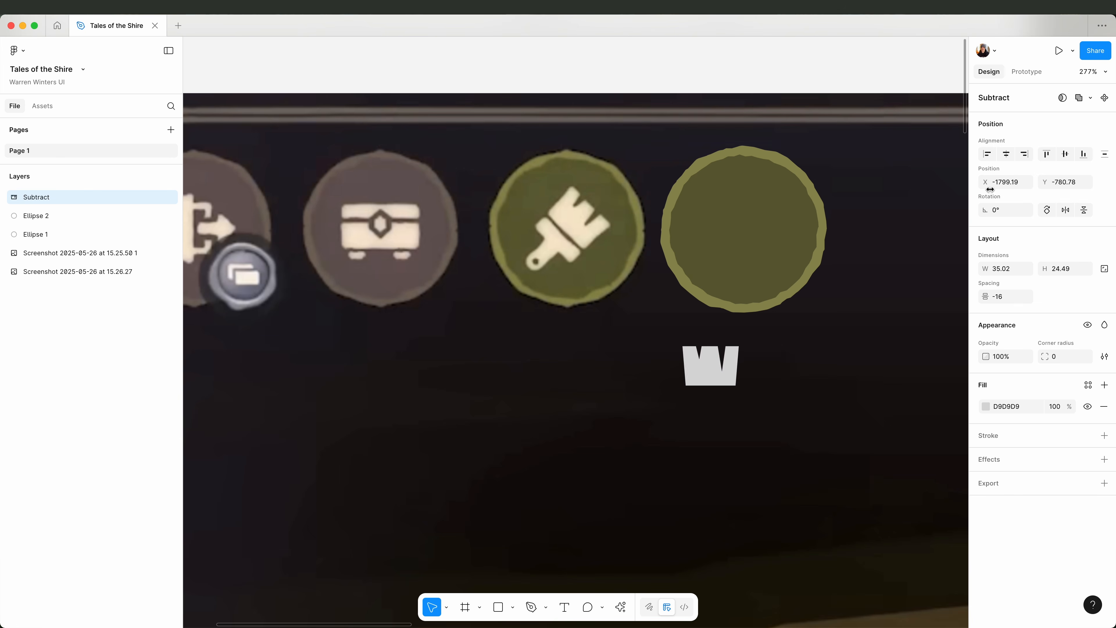
{"action": "double_click", "coordinate": [712, 369]}
{"action": "left_click_drag", "start_coordinate": [827, 414], "coordinate": [709, 385]}
{"action": "key", "text": "super+z"}
Round all corners of the tapered rectangle inside the subtracted bristle shape.
{"action": "left_click", "coordinate": [98, 237]}
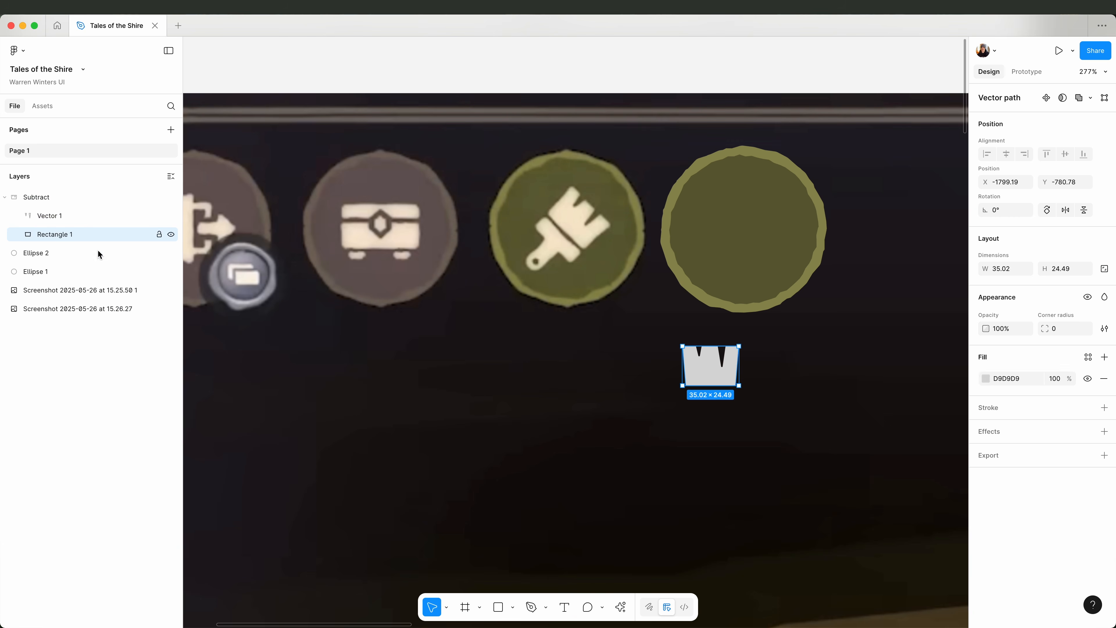
{"action": "key", "text": "Return"}
{"action": "key", "text": "super+a"}
{"action": "key", "text": "Escape"}
{"action": "key", "text": "Escape"}
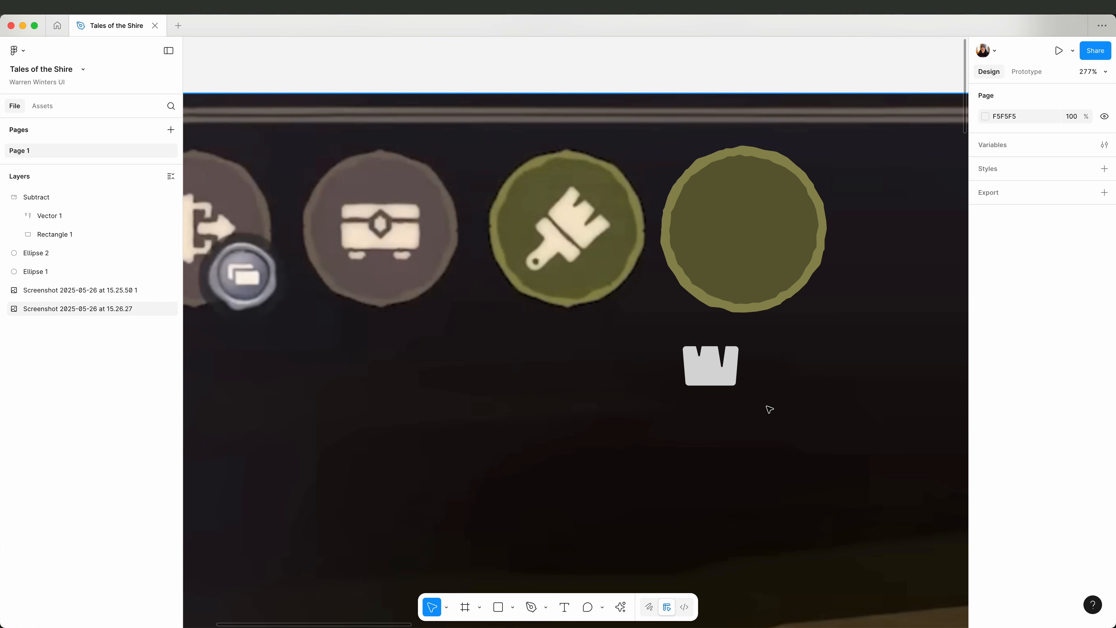
Draw a 30.37 × 8.04 bar below the bristles and place a copy rotated -90° beneath it as the handle.
{"action": "left_click", "coordinate": [512, 606]}
{"action": "left_click", "coordinate": [534, 496]}
{"action": "left_click_drag", "start_coordinate": [682, 391], "coordinate": [732, 406]}
{"action": "scroll", "coordinate": [732, 406], "scroll_direction": "up", "scroll_amount": 5}
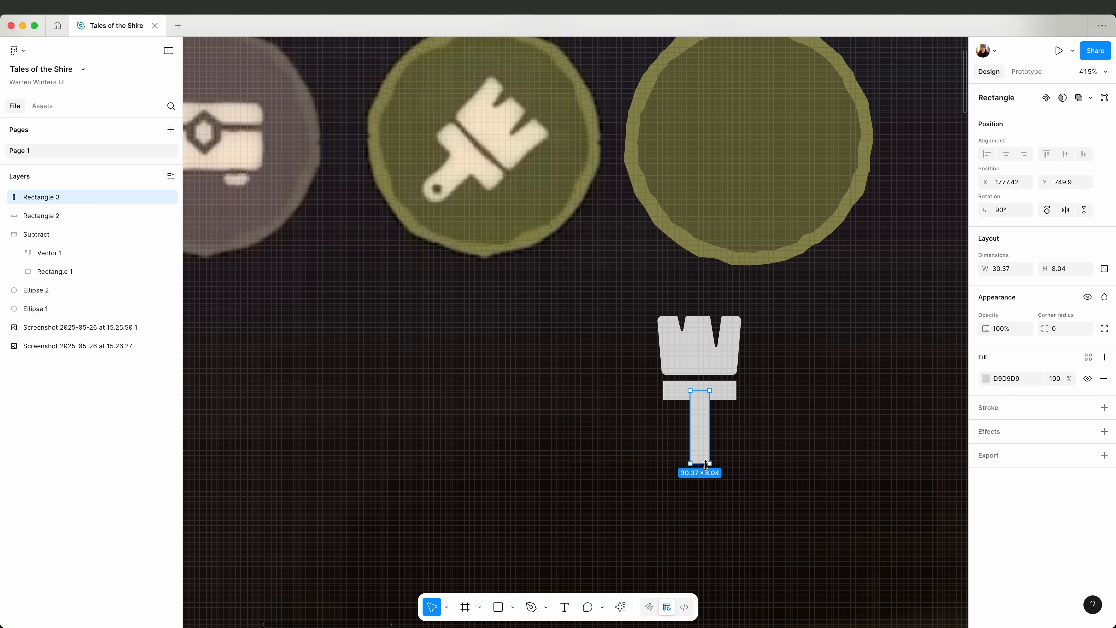
Resize the handle to about 21 × 10 and round its free end with a corner radius of 20.
{"action": "key", "text": "Return"}
{"action": "left_click_drag", "start_coordinate": [710, 433], "coordinate": [714, 434]}
{"action": "key", "text": "Escape"}
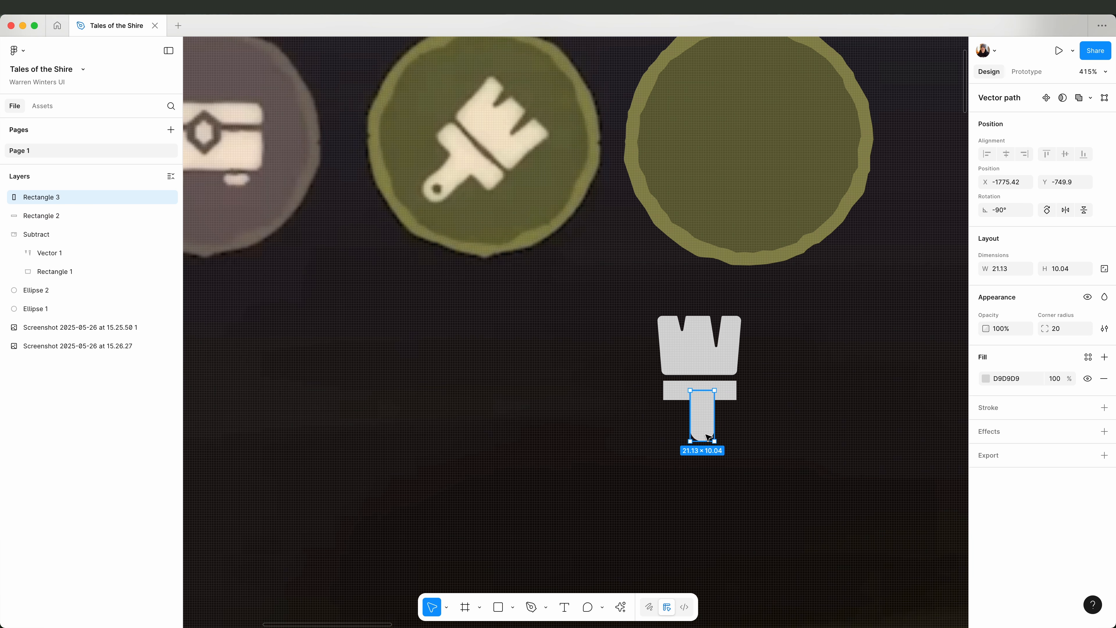
Draw a small circle centred near the handle's free end and subtract it to make a hanging hole.
{"action": "left_click", "coordinate": [513, 606]}
{"action": "left_click", "coordinate": [533, 536]}
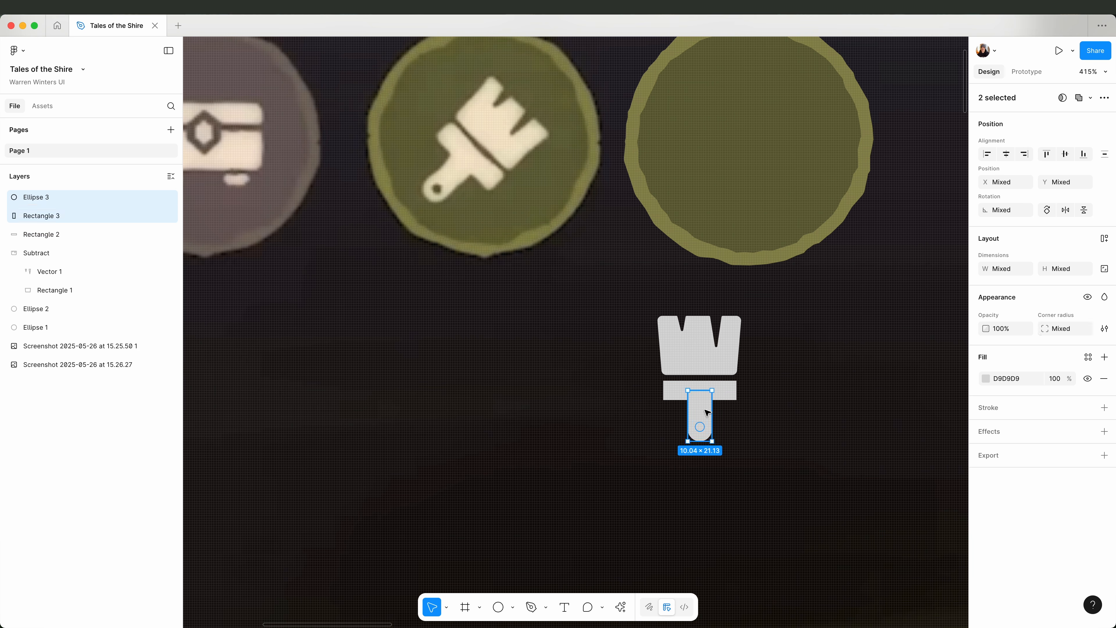
{"action": "left_click", "coordinate": [1090, 98]}
{"action": "left_click", "coordinate": [1042, 133]}
Unite the handle with the horizontal bar below the bristles.
{"action": "left_click", "coordinate": [732, 393], "text": "shift"}
{"action": "left_click", "coordinate": [1090, 98]}
{"action": "left_click", "coordinate": [1039, 120]}
Extend the handle up to the upper edge of the horizontal bar and round the bar's corners.
{"action": "double_click", "coordinate": [703, 411]}
{"action": "left_click_drag", "start_coordinate": [700, 390], "coordinate": [700, 380]}
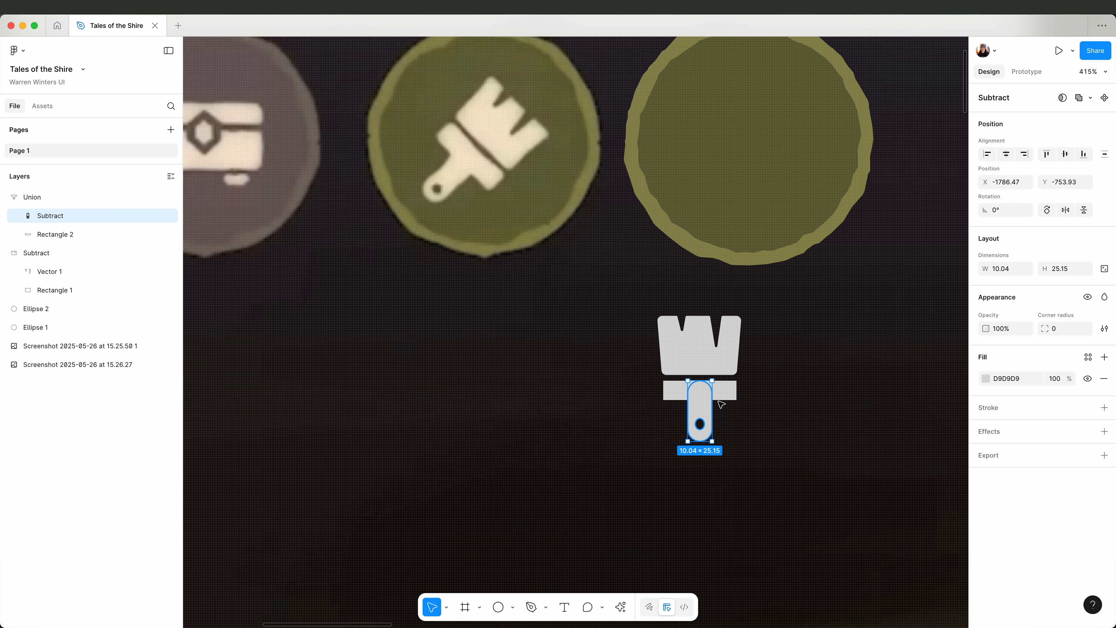
{"action": "left_click", "coordinate": [726, 395]}
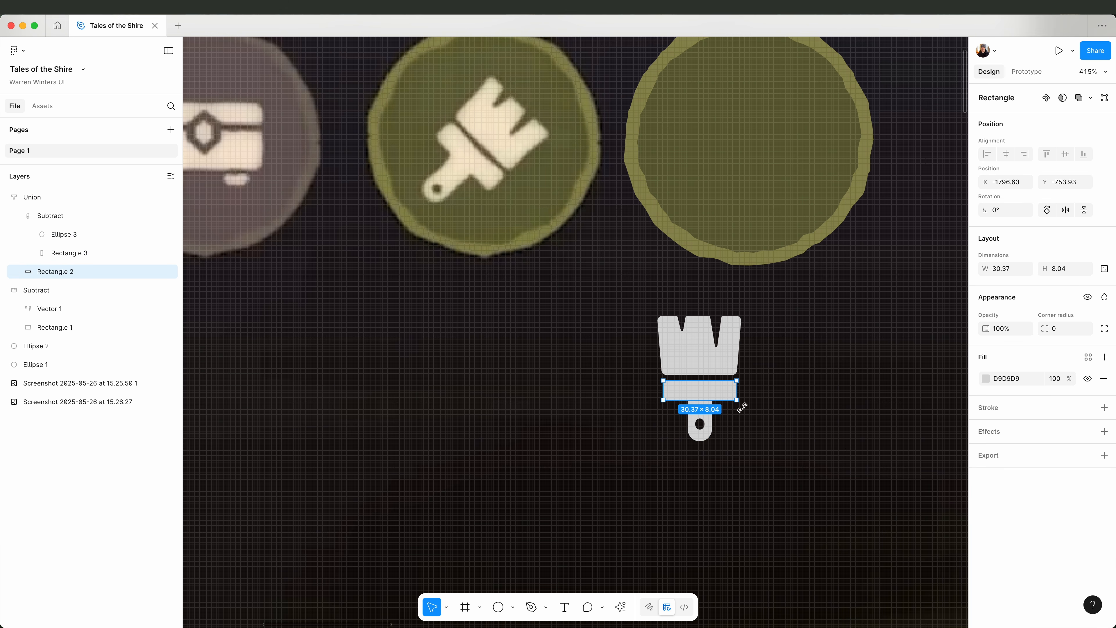
{"action": "left_click", "coordinate": [727, 404]}
Select both parts of the paintbrush and rotate them to -40.98°.
{"action": "left_click", "coordinate": [702, 361]}
{"action": "left_click", "coordinate": [682, 398]}
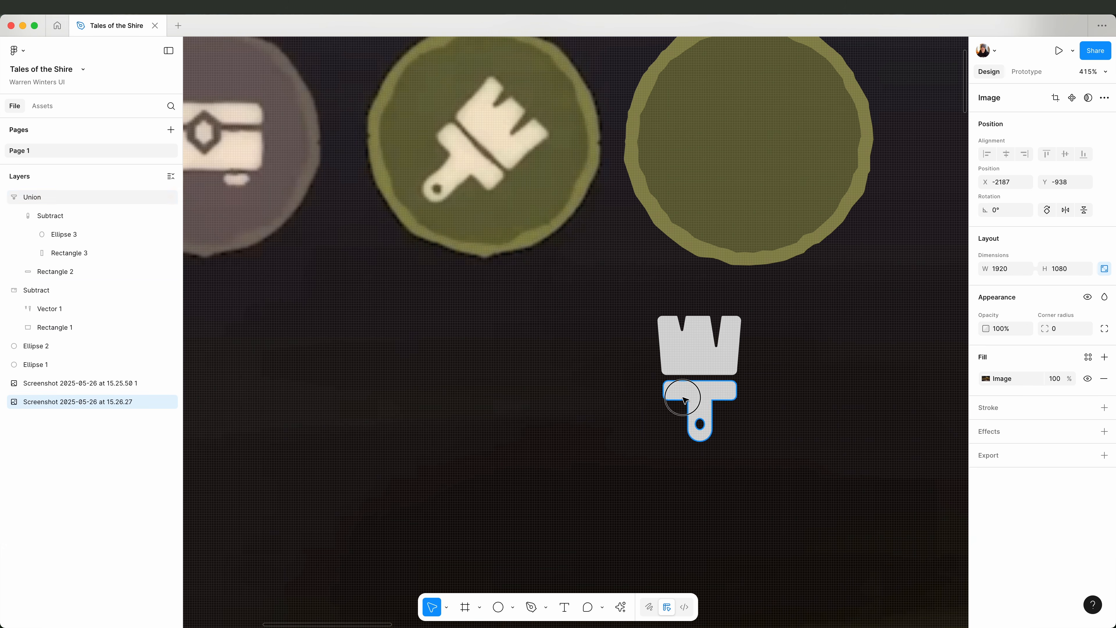
{"action": "left_click", "coordinate": [682, 397]}
{"action": "left_click", "coordinate": [701, 361], "text": "shift"}
{"action": "left_click_drag", "start_coordinate": [745, 310], "coordinate": [776, 357]}
{"action": "left_click_drag", "start_coordinate": [774, 295], "coordinate": [769, 291]}
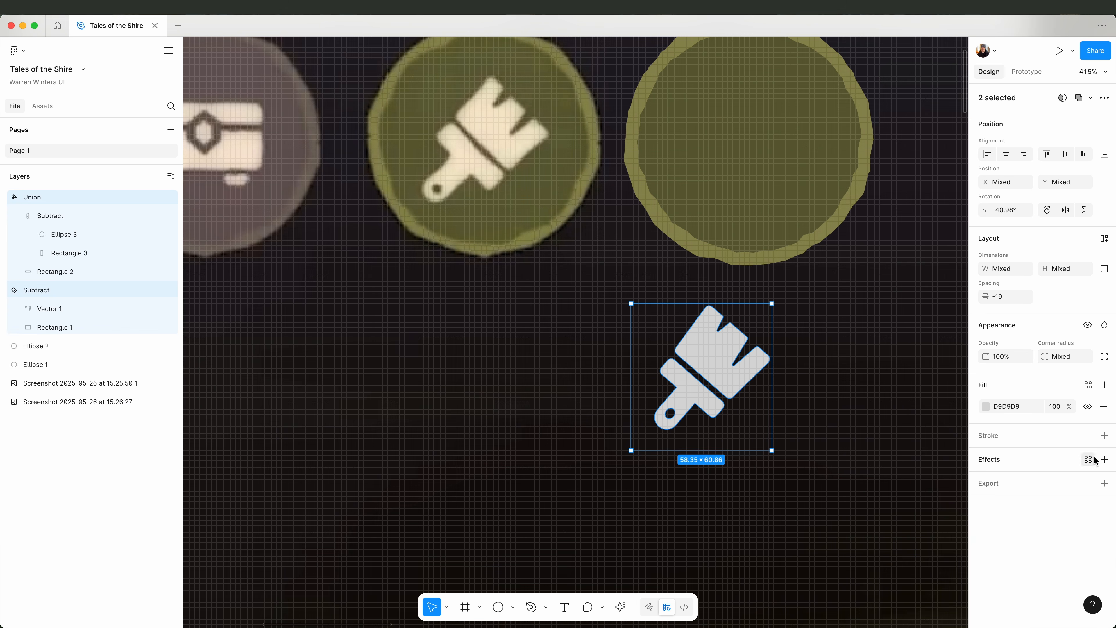
Add a Texture effect with size 13.5 and radius 0.5 to both paintbrush parts.
{"action": "left_click", "coordinate": [1104, 459]}
{"action": "left_click", "coordinate": [1103, 460]}
{"action": "left_click", "coordinate": [1103, 481]}
{"action": "left_click", "coordinate": [1028, 481]}
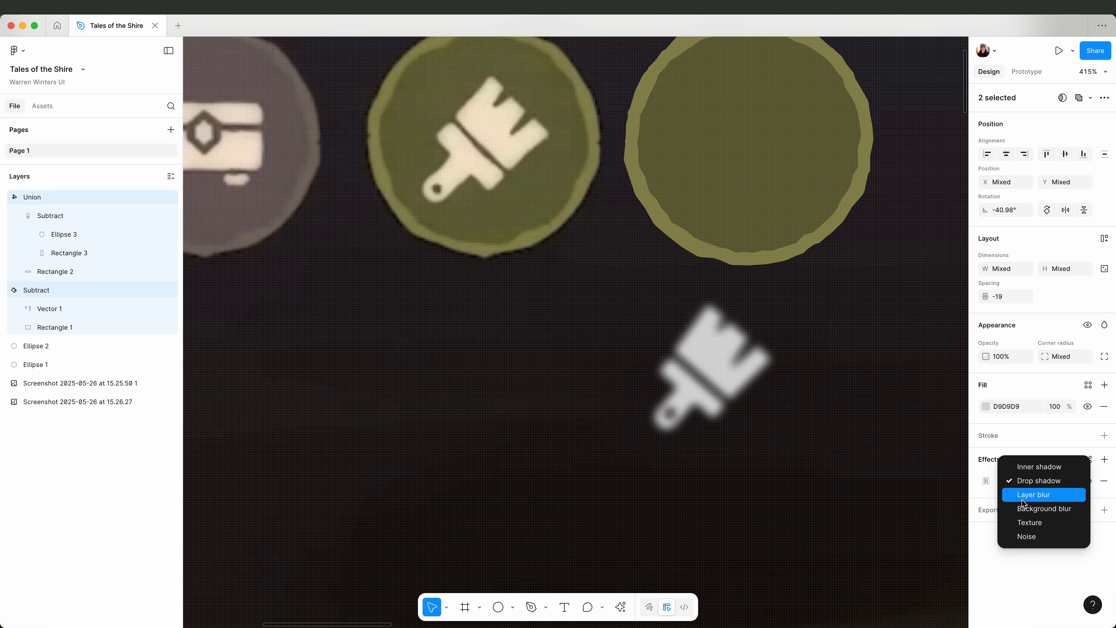
{"action": "left_click", "coordinate": [1029, 522]}
{"action": "left_click", "coordinate": [883, 529]}
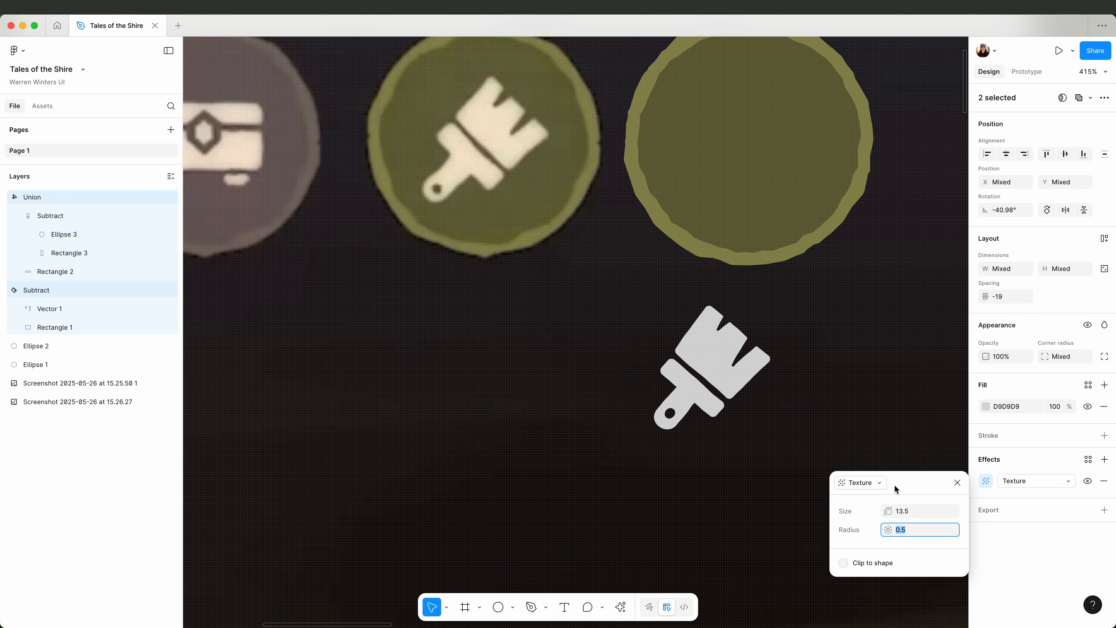
{"action": "left_click", "coordinate": [800, 446]}
Resize the hole in the paintbrush handle to about 3.9 × 4.
{"action": "double_click", "coordinate": [669, 414]}
{"action": "double_click", "coordinate": [669, 415]}
{"action": "scroll", "coordinate": [669, 418], "scroll_direction": "up", "scroll_amount": 5}
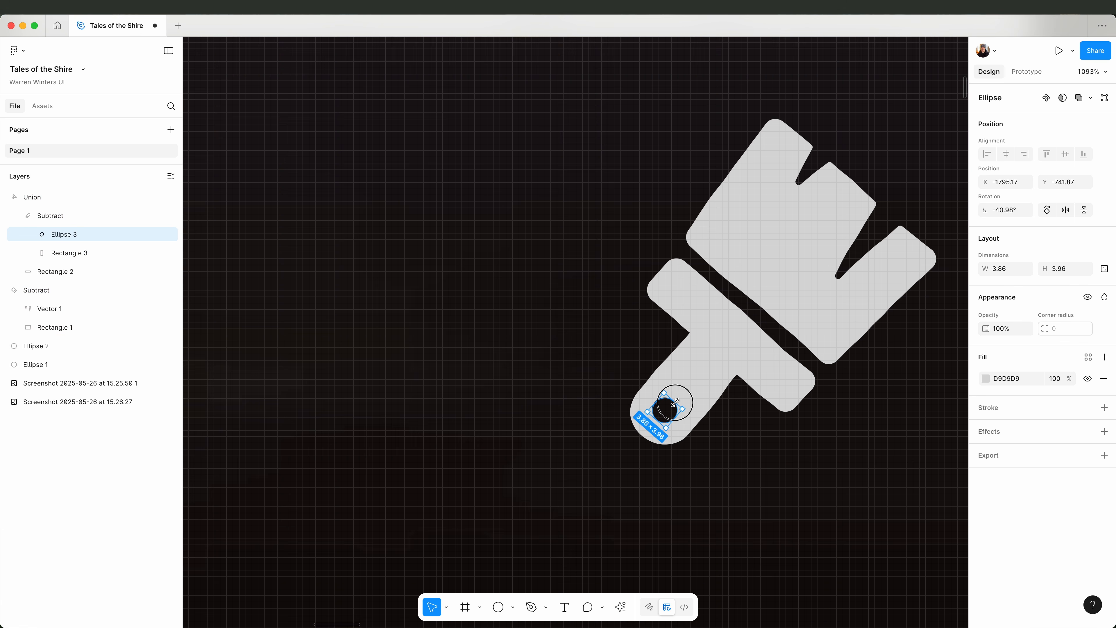
{"action": "scroll", "coordinate": [749, 466], "scroll_direction": "down", "scroll_amount": 8}
{"action": "left_click", "coordinate": [782, 476]}
Move the paintbrush onto the new green circle and fill it with cream F4E7CB sampled from the original icon.
{"action": "left_click", "coordinate": [763, 422]}
{"action": "left_click", "coordinate": [743, 449], "text": "shift"}
{"action": "left_click_drag", "start_coordinate": [743, 450], "coordinate": [768, 334]}
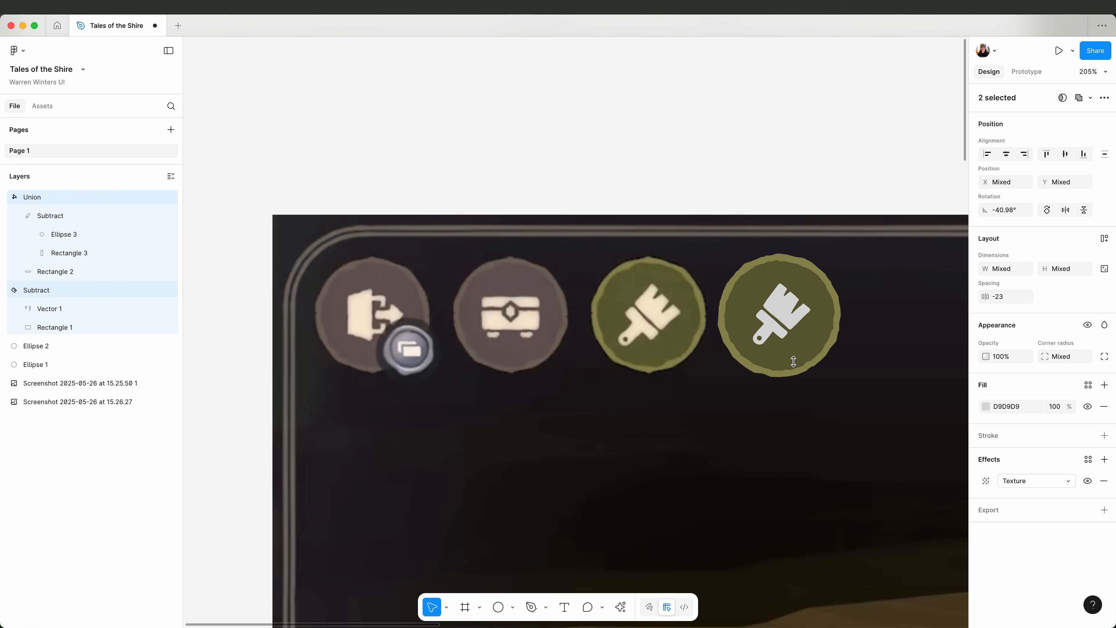
{"action": "left_click", "coordinate": [985, 406]}
{"action": "key", "text": "i"}
{"action": "left_click", "coordinate": [685, 337]}
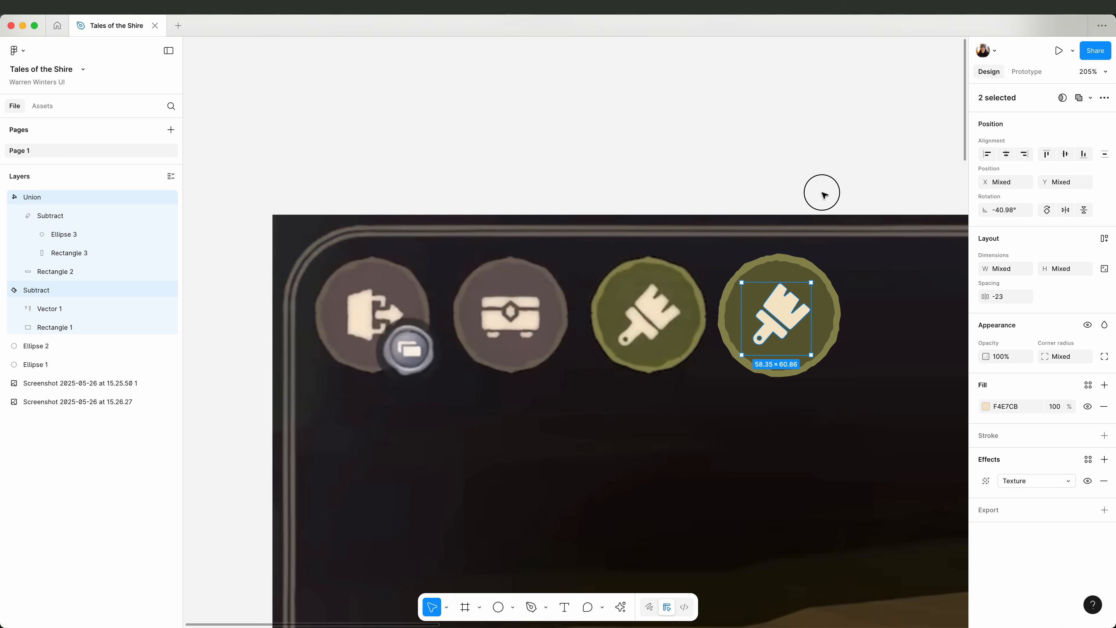
Draw a 558.3 × 56.56 rectangle below the Home Styling banner.
{"action": "scroll", "coordinate": [822, 194], "scroll_direction": "down", "scroll_amount": 3}
{"action": "scroll", "coordinate": [823, 195], "scroll_direction": "right", "scroll_amount": 10}
{"action": "left_click", "coordinate": [512, 607]}
{"action": "left_click", "coordinate": [521, 493]}
{"action": "left_click_drag", "start_coordinate": [454, 292], "coordinate": [896, 337]}
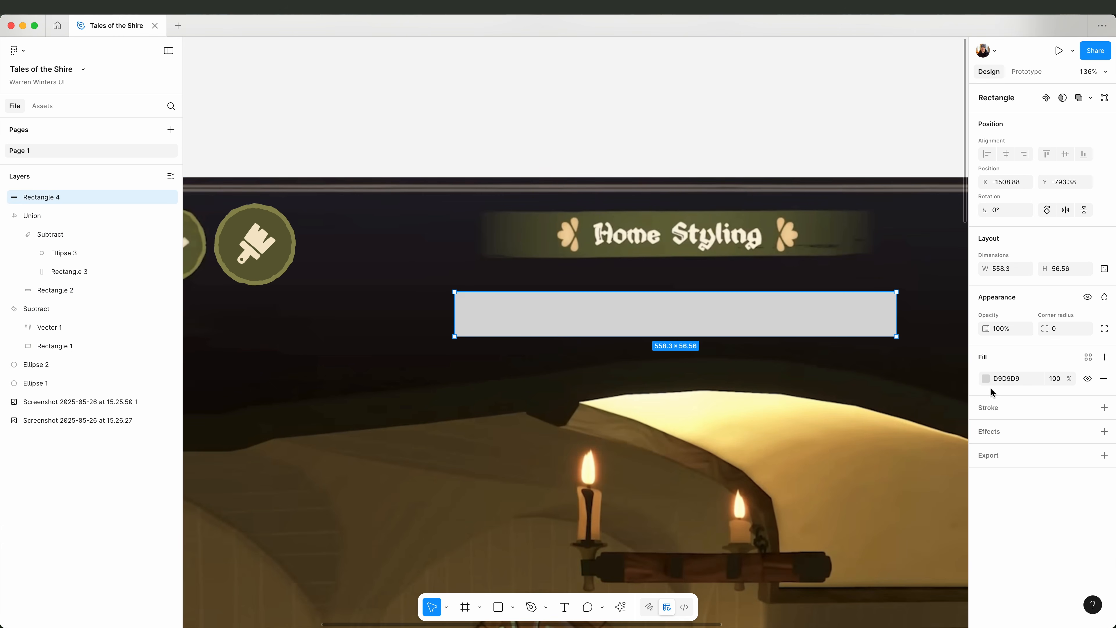
Give the rectangle a linear gradient fill with its first stop set to 69693D, sampled from the Home Styling banner.
{"action": "left_click", "coordinate": [985, 378]}
{"action": "left_click", "coordinate": [857, 346]}
{"action": "left_click", "coordinate": [877, 448]}
{"action": "key", "text": "i"}
{"action": "left_click", "coordinate": [685, 254]}
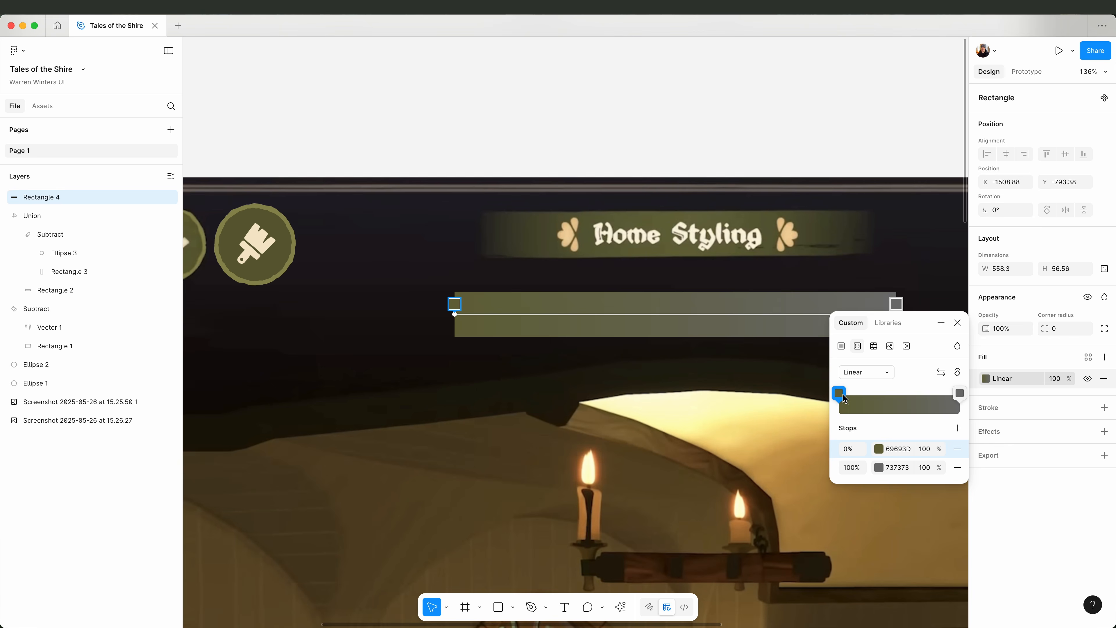
Move the gradient's first stop to 50% and set the 100% stop to banner green 68693E at 0% opacity.
{"action": "left_click", "coordinate": [878, 467]}
{"action": "left_click", "coordinate": [705, 524]}
{"action": "left_click", "coordinate": [683, 250]}
{"action": "left_click", "coordinate": [819, 365]}
{"action": "left_click", "coordinate": [925, 467]}
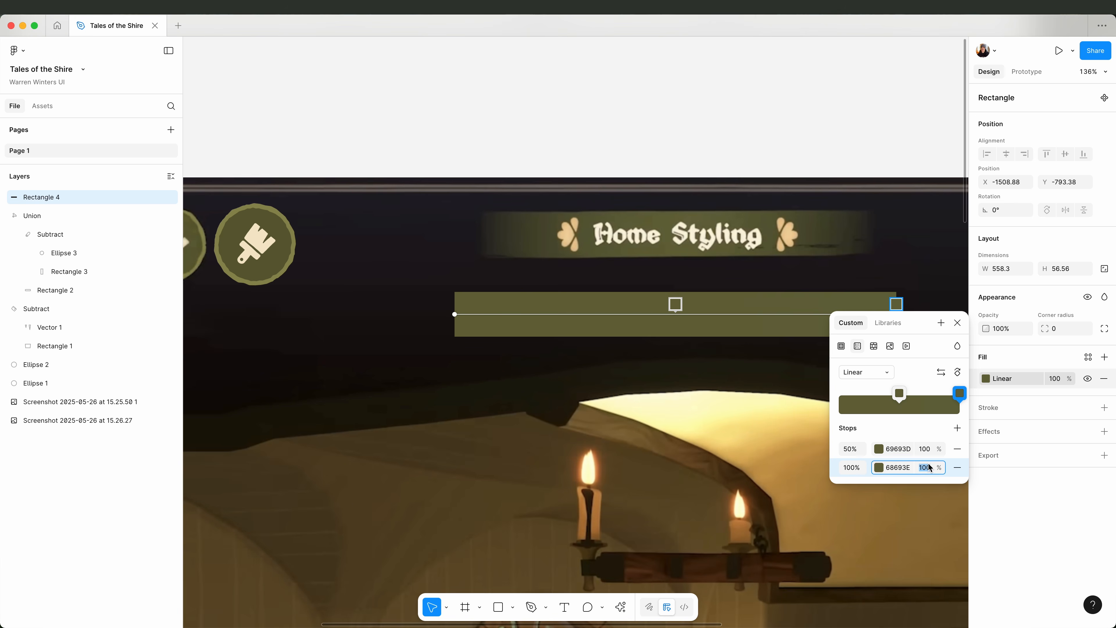
{"action": "type", "text": "0"}
{"action": "key", "text": "Return"}
Add a third green stop near the gradient's start and set its opacity to 0%.
{"action": "left_click", "coordinate": [957, 427]}
{"action": "left_click_drag", "start_coordinate": [837, 468], "coordinate": [840, 422]}
{"action": "left_click_drag", "start_coordinate": [944, 421], "coordinate": [960, 488]}
{"action": "left_click_drag", "start_coordinate": [945, 418], "coordinate": [873, 417]}
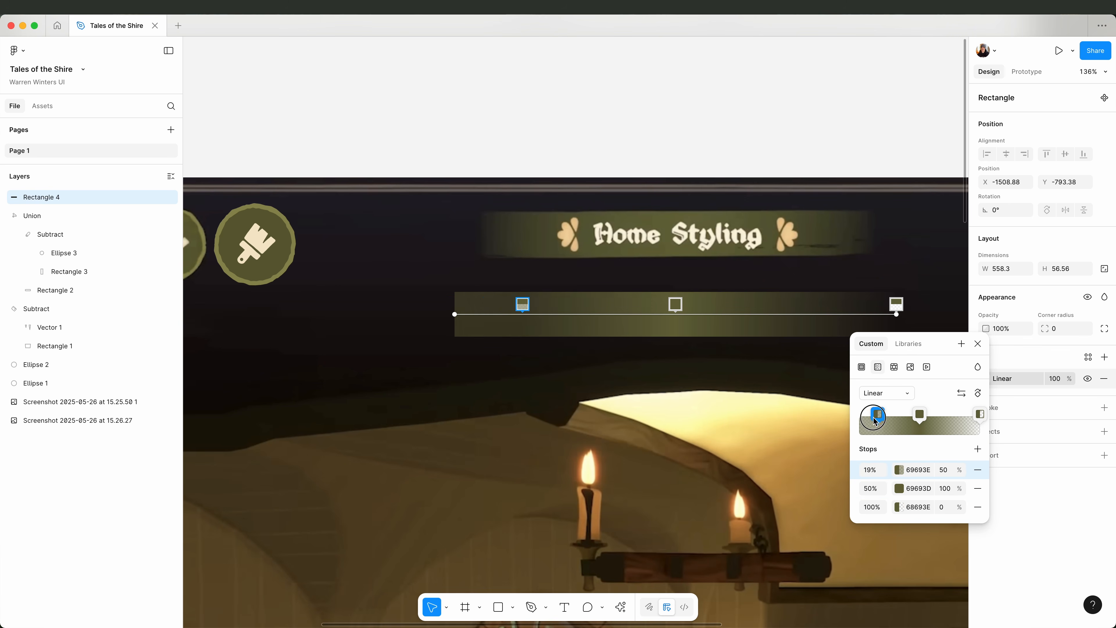
{"action": "type", "text": "0"}
{"action": "key", "text": "Return"}
{"action": "left_click", "coordinate": [980, 343]}
{"action": "left_click", "coordinate": [905, 150]}
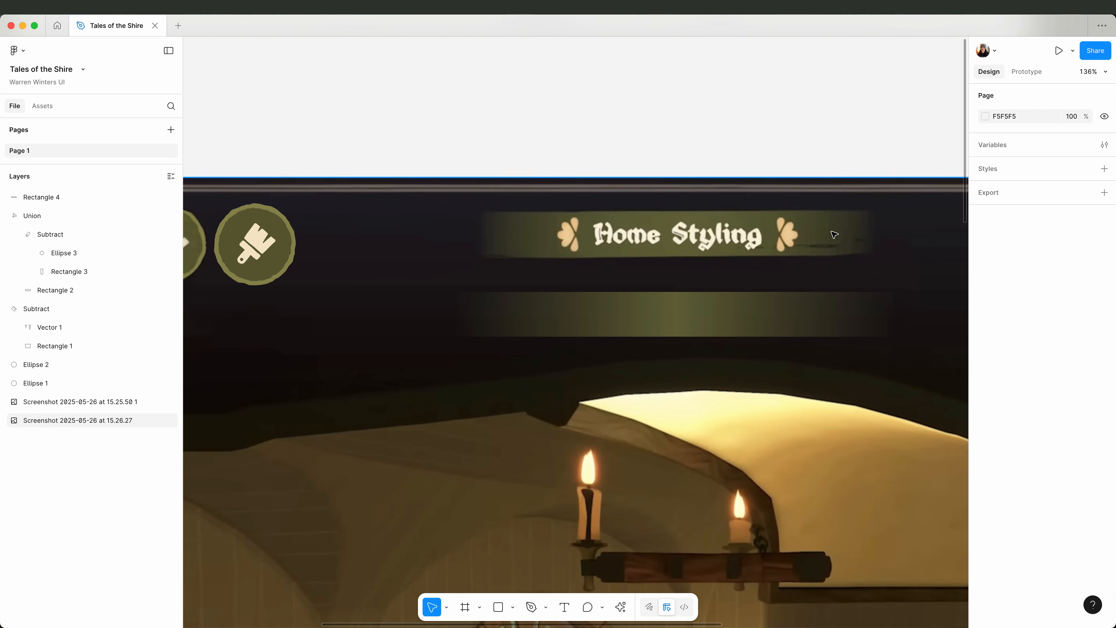
Draw a horizontal line with the Pen tool along the lower right part of the gradient bar.
{"action": "key", "text": "p"}
{"action": "left_click", "coordinate": [845, 328]}
{"action": "left_click", "coordinate": [773, 327]}
{"action": "left_click", "coordinate": [836, 333]}
{"action": "key", "text": "Escape"}
{"action": "key", "text": "Escape"}
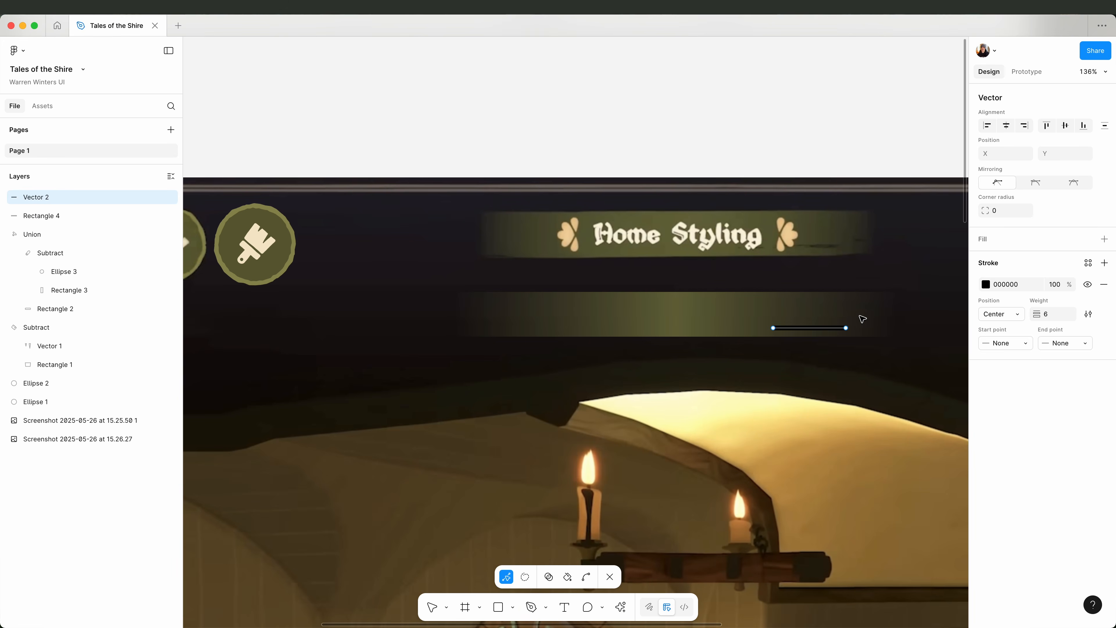
{"action": "key", "text": "Escape"}
Draw a very short horizontal line at the right end of the gradient bar with the Pen tool.
{"action": "key", "text": "p"}
{"action": "left_click", "coordinate": [865, 317]}
{"action": "left_click", "coordinate": [849, 317]}
{"action": "key", "text": "Escape"}
{"action": "key", "text": "Escape"}
Draw a vector with one horizontal line at the gradient bar's lower left and another right of centre along its lower edge.
{"action": "key", "text": "p"}
{"action": "left_click", "coordinate": [465, 331]}
{"action": "left_click", "coordinate": [515, 331]}
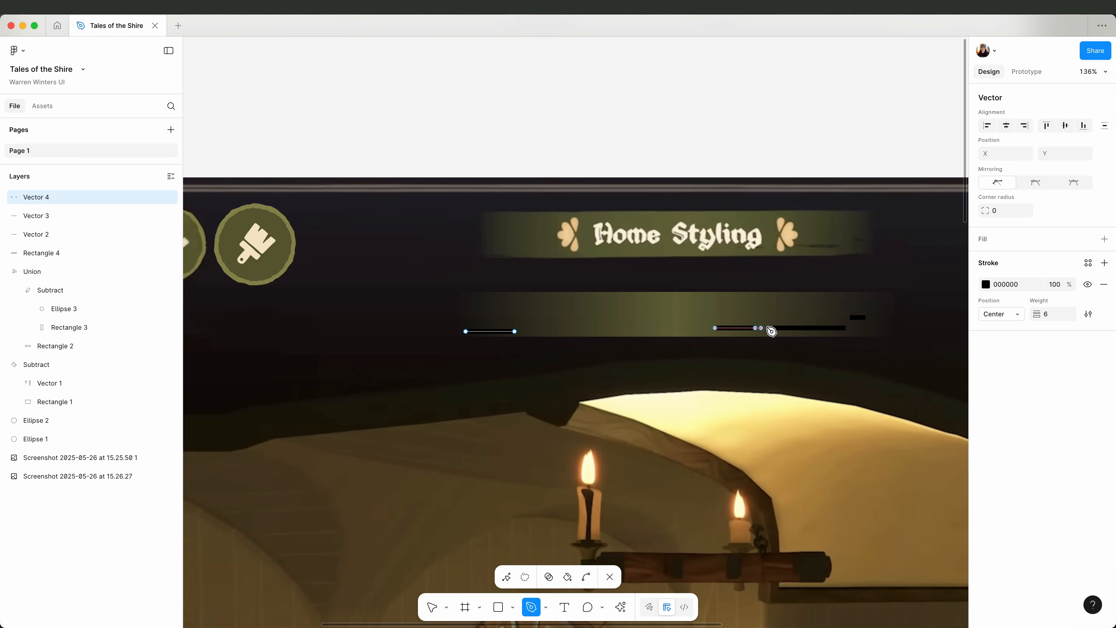
{"action": "key", "text": "Escape"}
Select the three line vectors on the gradient bar and give them a rough brush stroke at weight 3.
{"action": "left_click", "coordinate": [809, 328], "text": "shift"}
{"action": "left_click", "coordinate": [857, 317], "text": "shift"}
{"action": "left_click", "coordinate": [1088, 373]}
{"action": "left_click", "coordinate": [939, 390]}
{"action": "left_click", "coordinate": [899, 411]}
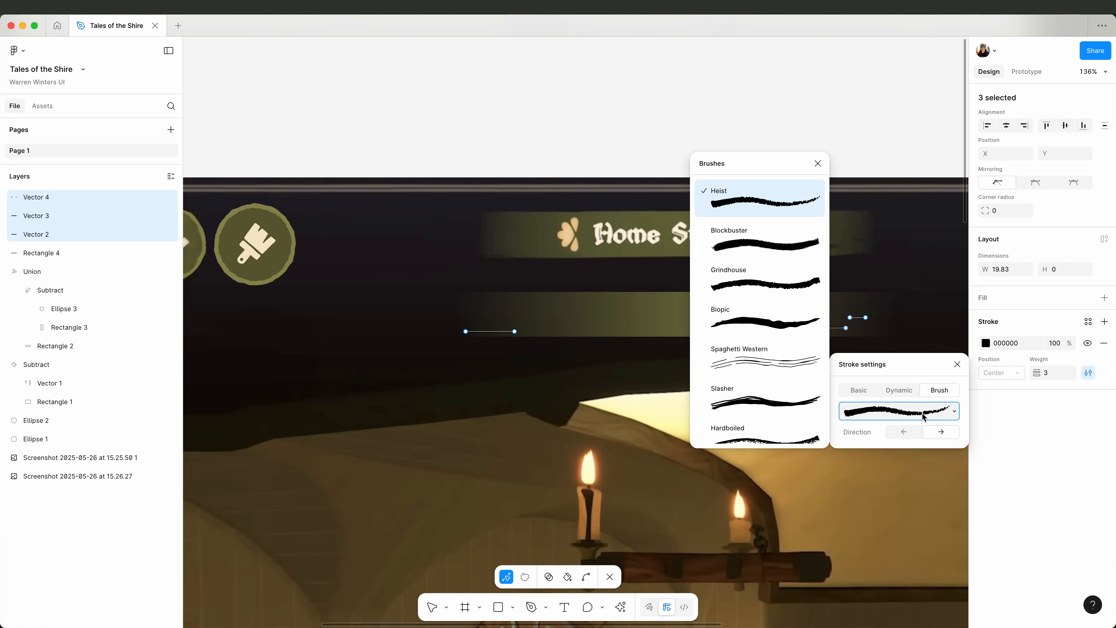
{"action": "scroll", "coordinate": [770, 365], "scroll_direction": "down", "scroll_amount": 3}
{"action": "left_click", "coordinate": [769, 270]}
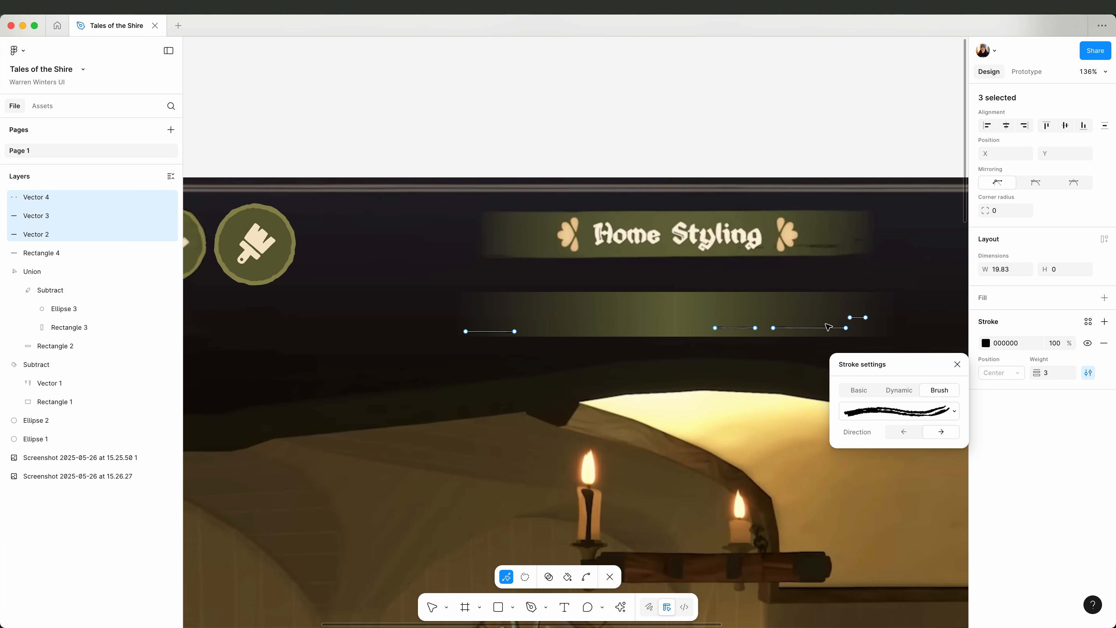
Try a different brush on the vector with two lines along the gradient bar's lower edge, and undo it.
{"action": "left_click", "coordinate": [741, 331]}
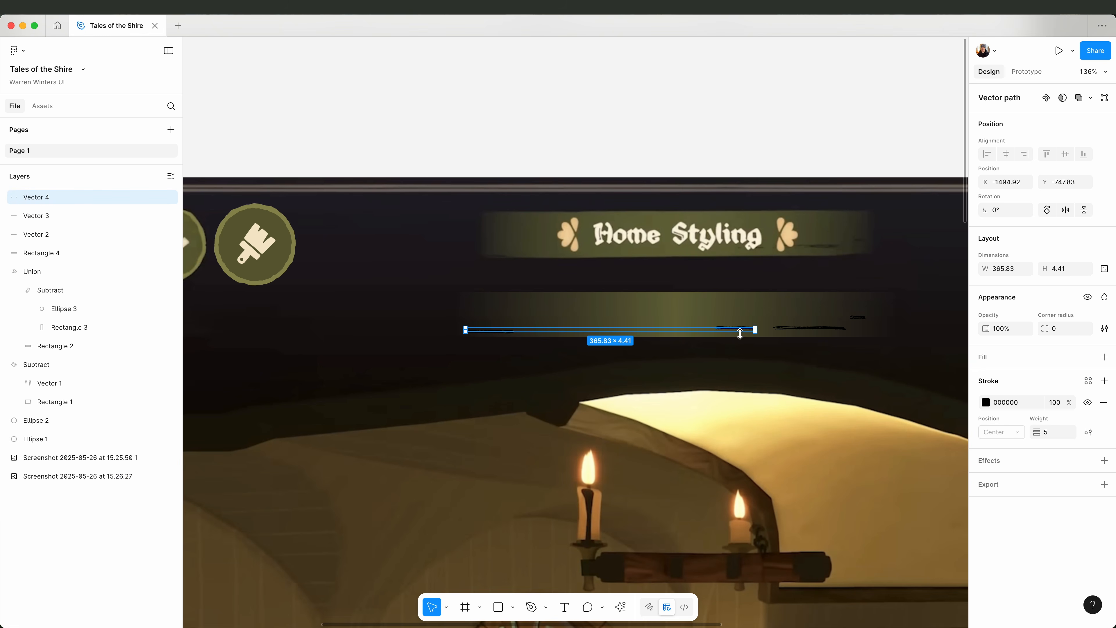
{"action": "left_click", "coordinate": [1086, 313]}
{"action": "left_click", "coordinate": [899, 352]}
{"action": "left_click", "coordinate": [770, 249]}
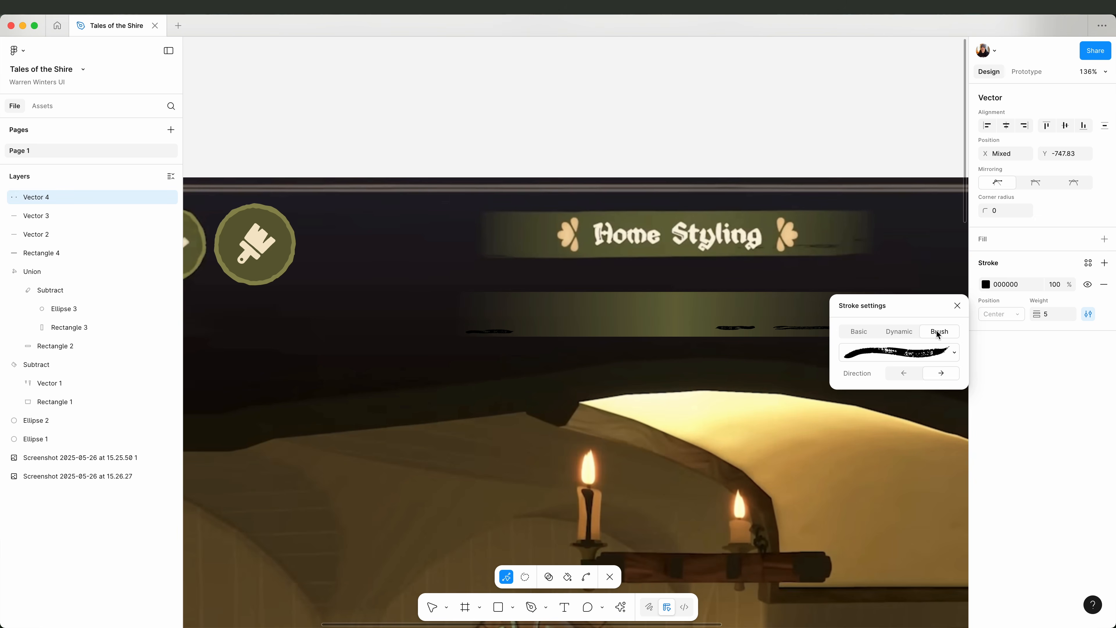
{"action": "left_click", "coordinate": [957, 306]}
{"action": "double_click", "coordinate": [850, 133]}
{"action": "left_click", "coordinate": [850, 133]}
{"action": "key", "text": "super+z"}
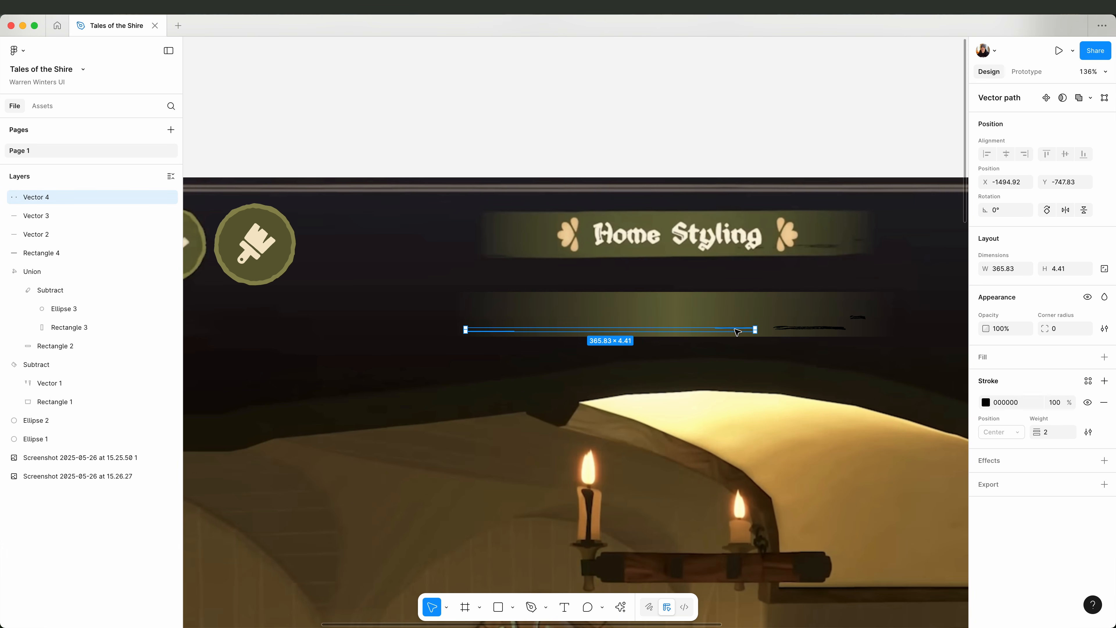
Cut the segment right of centre from the two-line vector, paste it as separate lines, and move one over the bar's lower right line.
{"action": "key", "text": "Return"}
{"action": "left_click_drag", "start_coordinate": [779, 357], "coordinate": [677, 305]}
{"action": "key", "text": "super+x"}
{"action": "double_click", "coordinate": [774, 100]}
{"action": "key", "text": "super+v"}
{"action": "left_click_drag", "start_coordinate": [744, 329], "coordinate": [789, 323]}
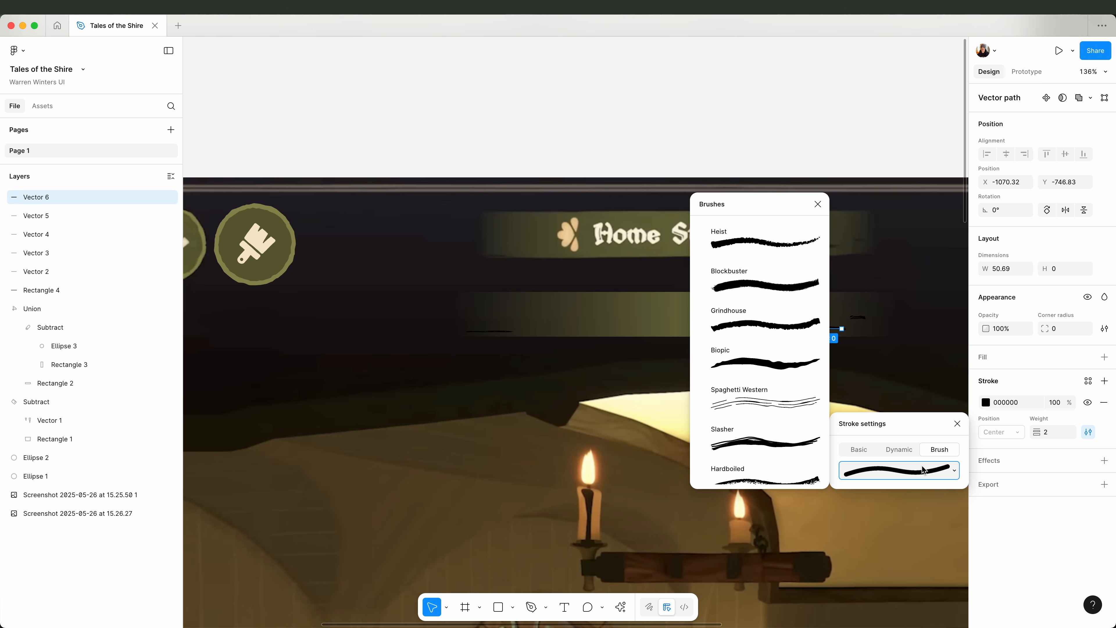
Apply a rough brush stroke to each of the two pasted lines on the gradient bar.
{"action": "scroll", "coordinate": [756, 352], "scroll_direction": "down", "scroll_amount": 3}
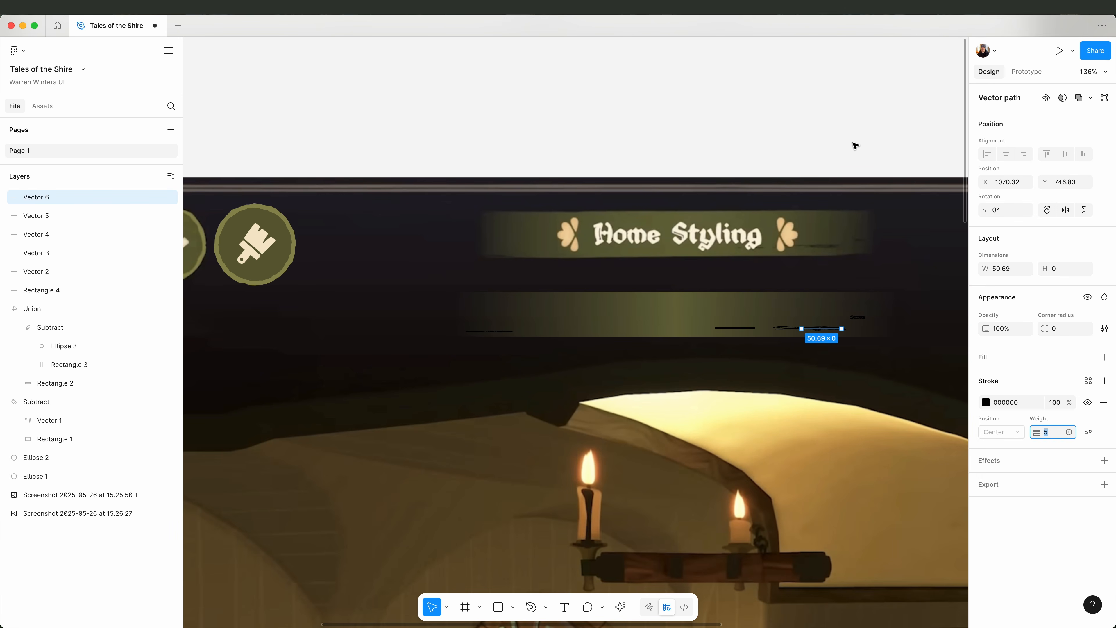
{"action": "left_click", "coordinate": [853, 144]}
{"action": "left_click", "coordinate": [734, 328]}
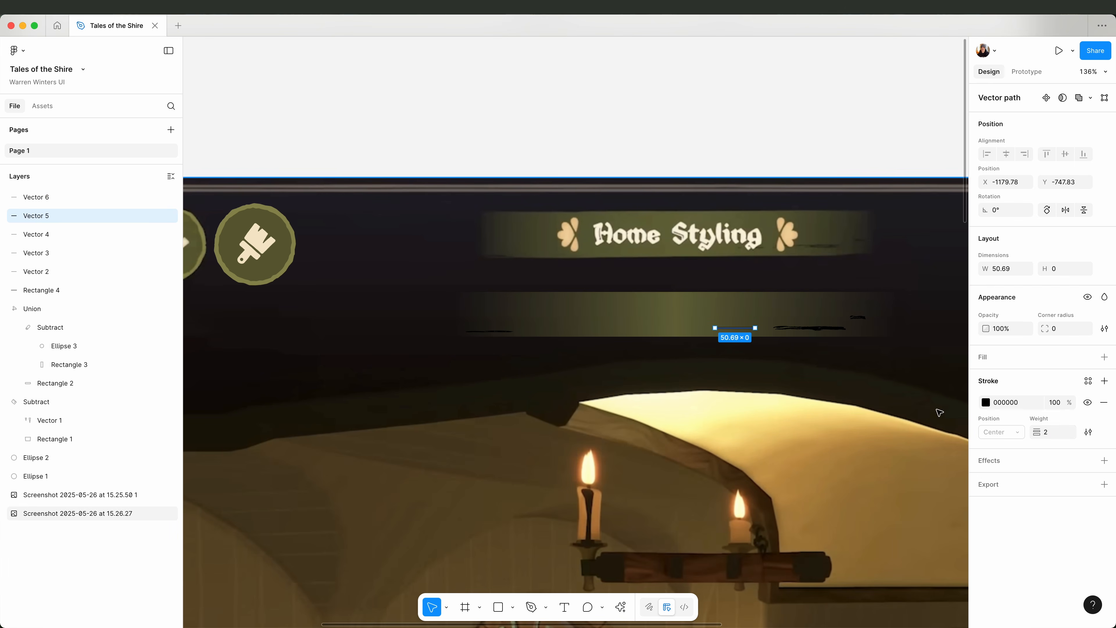
{"action": "left_click", "coordinate": [1088, 431]}
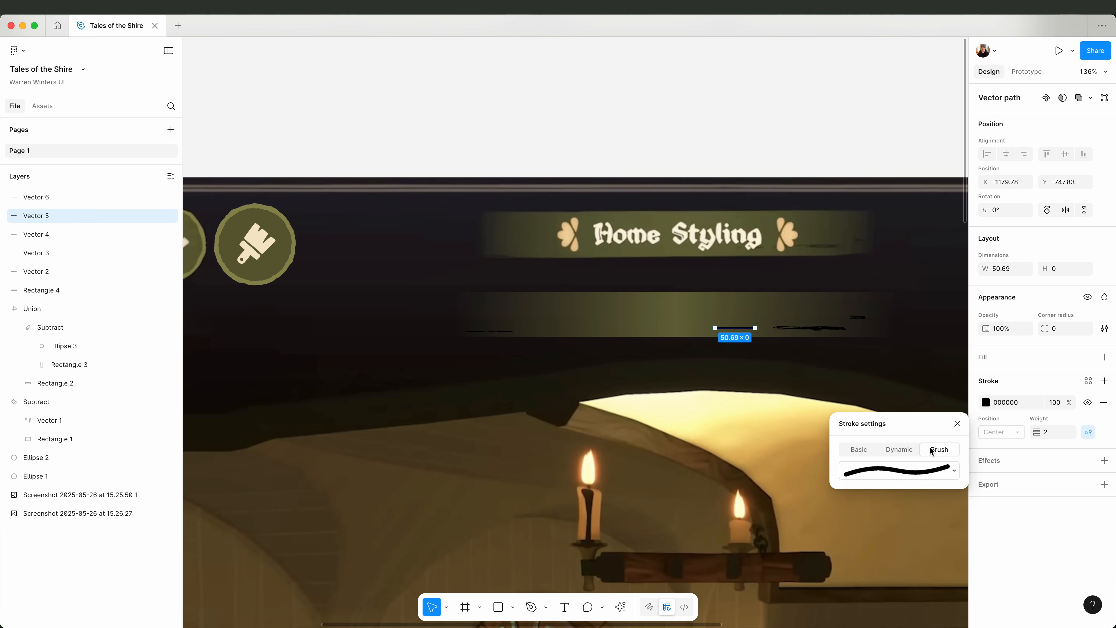
{"action": "left_click", "coordinate": [898, 470]}
{"action": "scroll", "coordinate": [759, 352], "scroll_direction": "down", "scroll_amount": 3}
{"action": "left_click", "coordinate": [850, 369]}
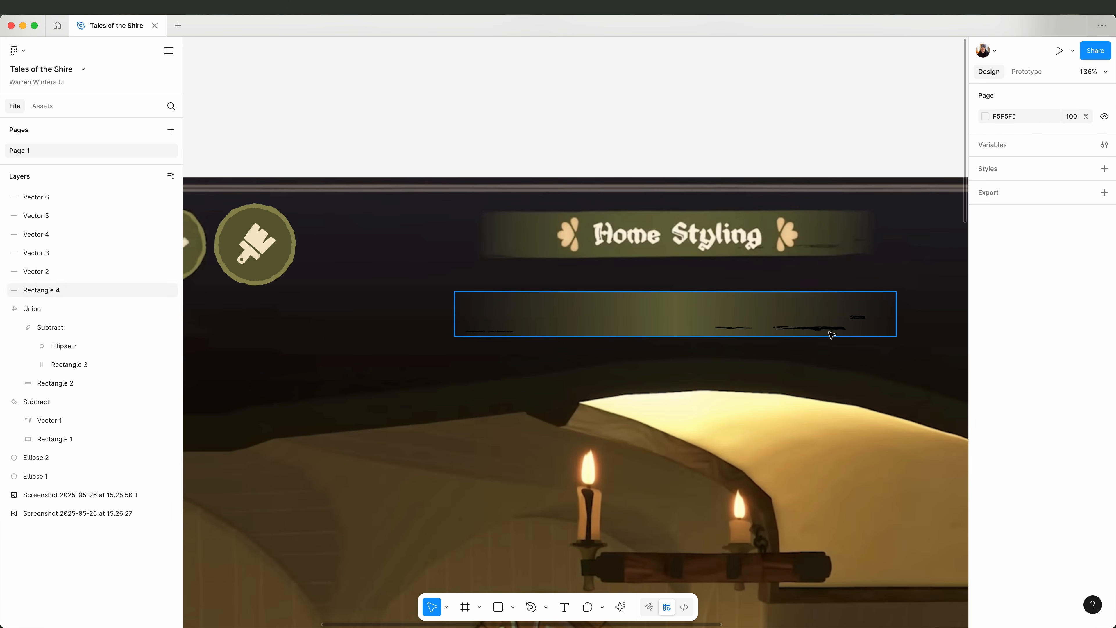
Select all five brush lines on the gradient bar and outline their strokes.
{"action": "left_click", "coordinate": [856, 317]}
{"action": "left_click", "coordinate": [805, 329], "text": "shift"}
{"action": "left_click", "coordinate": [785, 328], "text": "shift"}
{"action": "left_click", "coordinate": [738, 327], "text": "shift"}
{"action": "left_click", "coordinate": [507, 331], "text": "shift"}
{"action": "right_click", "coordinate": [507, 331]}
{"action": "left_click", "coordinate": [553, 411]}
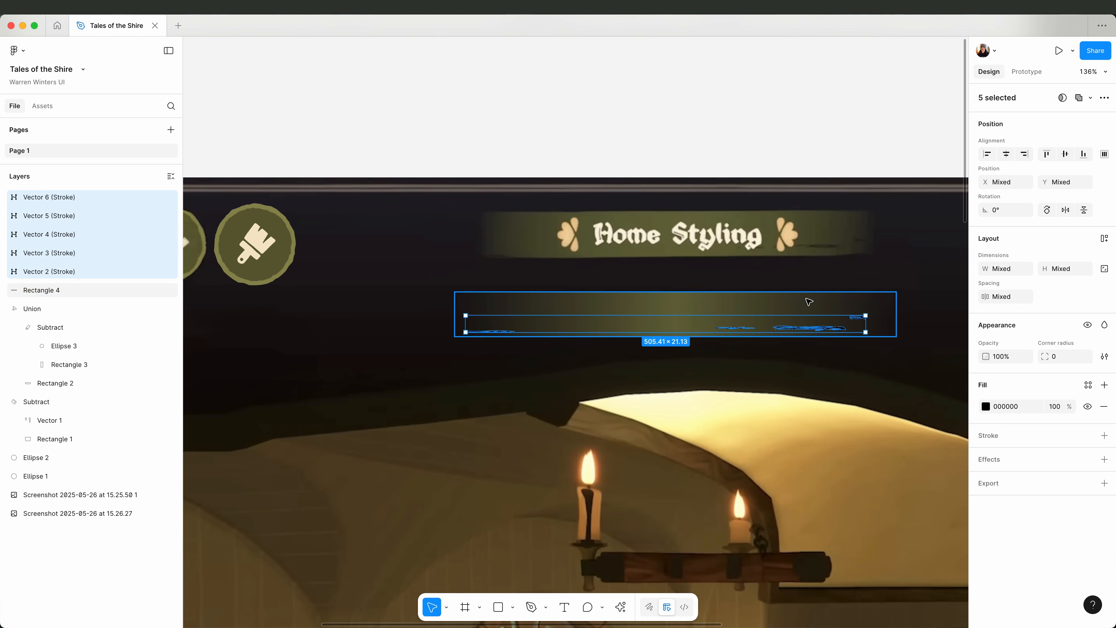
Subtract the five outlined brush shapes from the gradient bar.
{"action": "left_click", "coordinate": [807, 302], "text": "shift"}
{"action": "left_click", "coordinate": [1089, 98]}
{"action": "left_click", "coordinate": [1042, 133]}
{"action": "left_click", "coordinate": [711, 152]}
Duplicate the green button circle above the green colour swatch and set its dynamic stroke to frequency 172%, wiggle 51% and smoothen 100%.
{"action": "scroll", "coordinate": [587, 353], "scroll_direction": "down", "scroll_amount": 5}
{"action": "left_click", "coordinate": [560, 393]}
{"action": "scroll", "coordinate": [560, 394], "scroll_direction": "down", "scroll_amount": 3}
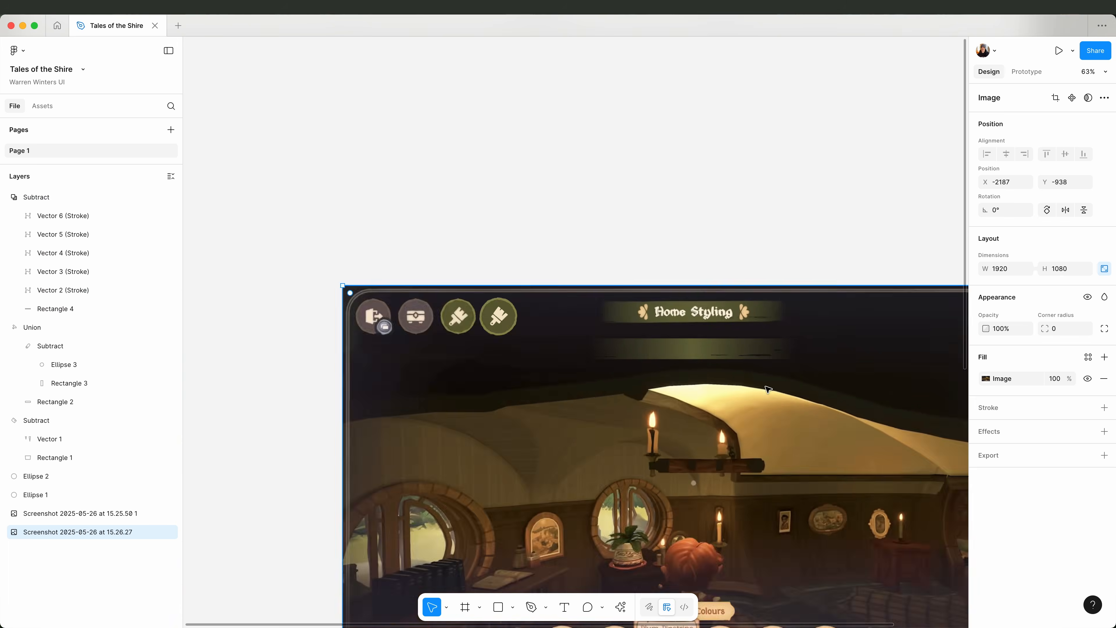
{"action": "scroll", "coordinate": [560, 351], "scroll_direction": "down", "scroll_amount": 5}
{"action": "left_click", "coordinate": [457, 69]}
{"action": "left_click_drag", "start_coordinate": [457, 69], "coordinate": [519, 353], "text": "alt"}
{"action": "scroll", "coordinate": [532, 417], "scroll_direction": "up", "scroll_amount": 10}
{"action": "left_click", "coordinate": [1088, 458]}
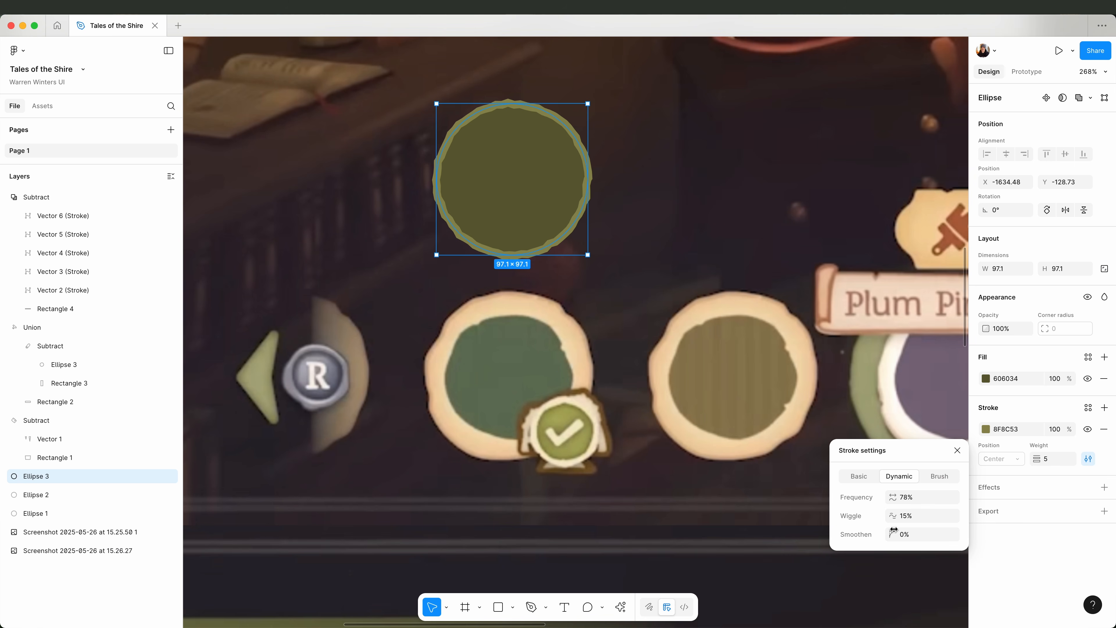
{"action": "left_click_drag", "start_coordinate": [1022, 499], "coordinate": [1026, 499]}
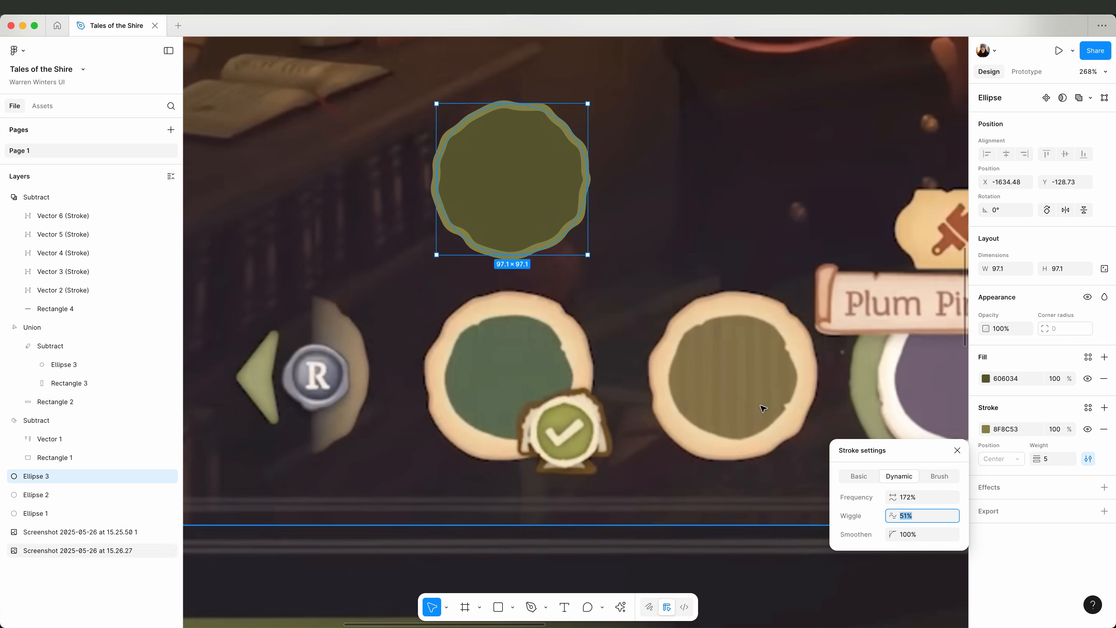
Recolour the copied circle from the swatch rim, with stroke DCBB96 and fill EECFA4.
{"action": "left_click", "coordinate": [986, 429]}
{"action": "left_click", "coordinate": [846, 512]}
{"action": "left_click", "coordinate": [730, 294]}
{"action": "left_click", "coordinate": [986, 379]}
{"action": "left_click", "coordinate": [846, 512]}
{"action": "left_click", "coordinate": [715, 304]}
{"action": "key", "text": "Escape"}
{"action": "scroll", "coordinate": [513, 387], "scroll_direction": "right", "scroll_amount": 6}
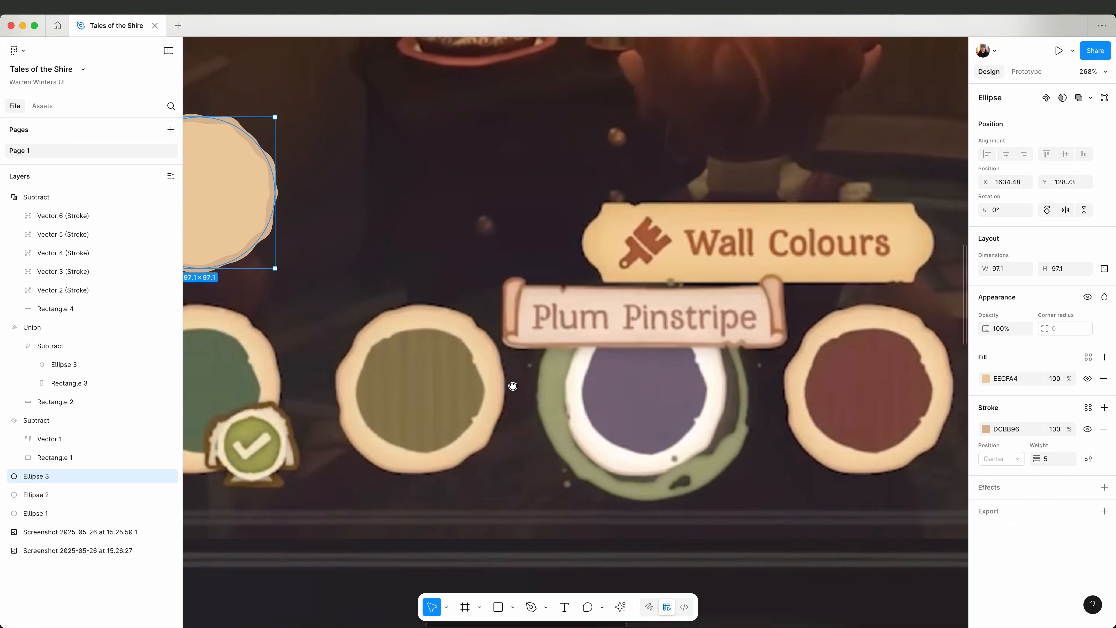
Duplicate the cream circle and scale the copy down inside the original.
{"action": "scroll", "coordinate": [514, 387], "scroll_direction": "down", "scroll_amount": 2}
{"action": "scroll", "coordinate": [514, 387], "scroll_direction": "left", "scroll_amount": 3}
{"action": "key", "text": "super+d"}
{"action": "left_click_drag", "start_coordinate": [456, 247], "coordinate": [436, 227], "text": "alt+shift"}
Draw a small ellipse over the inner circle's top edge and subtract it to cut a notch.
{"action": "left_click", "coordinate": [513, 607]}
{"action": "left_click", "coordinate": [523, 534]}
{"action": "left_click_drag", "start_coordinate": [383, 130], "coordinate": [399, 145]}
{"action": "left_click", "coordinate": [399, 176], "text": "shift"}
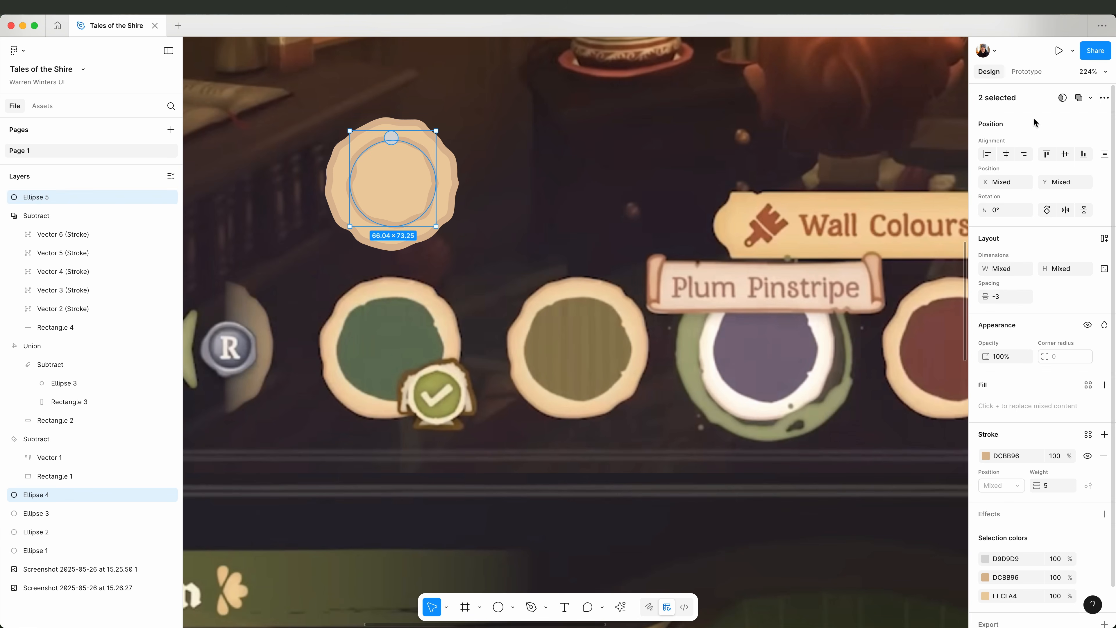
{"action": "left_click", "coordinate": [1090, 98]}
{"action": "left_click", "coordinate": [1072, 131]}
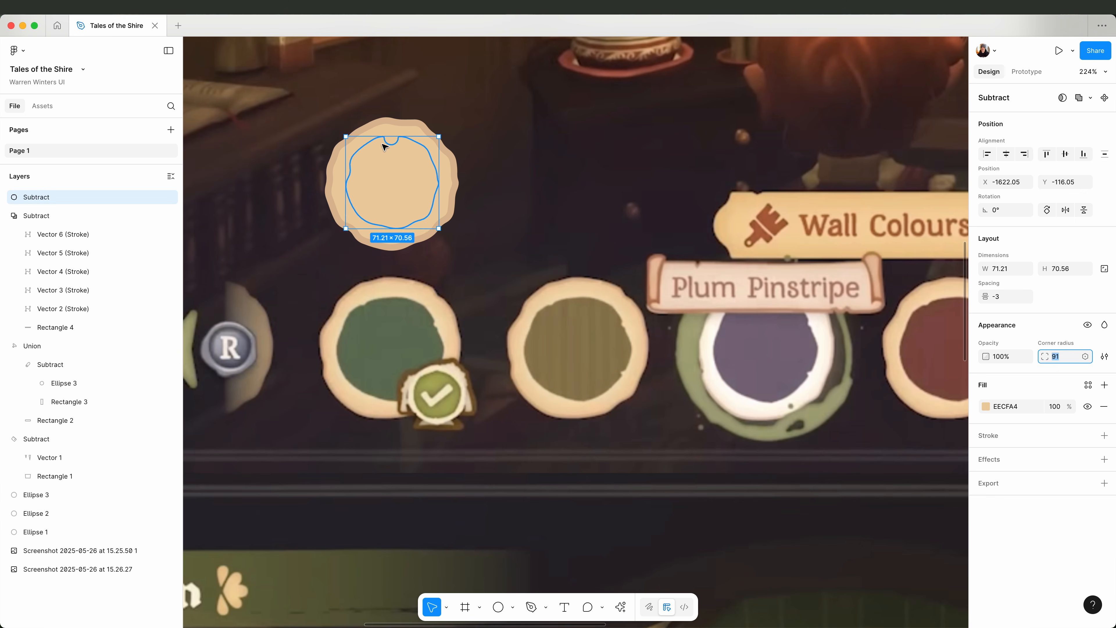
Adjust the notch ellipse inside the subtracted shape and fill the shape with the swatch's green, 65745C.
{"action": "double_click", "coordinate": [391, 139]}
{"action": "left_click_drag", "start_coordinate": [391, 138], "coordinate": [612, 332], "text": "alt"}
{"action": "left_click", "coordinate": [986, 378]}
{"action": "left_click", "coordinate": [845, 513]}
{"action": "left_click", "coordinate": [547, 212]}
Copy the notch ellipse to the green inner shape's lower right edge to cut a second notch.
{"action": "scroll", "coordinate": [433, 197], "scroll_direction": "up", "scroll_amount": 5}
{"action": "double_click", "coordinate": [433, 206]}
{"action": "left_click", "coordinate": [493, 161]}
{"action": "left_click_drag", "start_coordinate": [511, 177], "coordinate": [501, 169], "text": "alt+shift"}
{"action": "scroll", "coordinate": [712, 271], "scroll_direction": "down", "scroll_amount": 4}
{"action": "left_click", "coordinate": [712, 272]}
{"action": "scroll", "coordinate": [615, 238], "scroll_direction": "down", "scroll_amount": 3}
Add a drop shadow to the green inner shape with X 0, Y 0 and white colour.
{"action": "left_click", "coordinate": [547, 215]}
{"action": "left_click_drag", "start_coordinate": [688, 226], "coordinate": [686, 282]}
{"action": "left_click", "coordinate": [1104, 431]}
{"action": "left_click", "coordinate": [985, 453]}
{"action": "left_click", "coordinate": [897, 484]}
{"action": "left_click", "coordinate": [887, 557]}
{"action": "left_click_drag", "start_coordinate": [721, 396], "coordinate": [695, 370]}
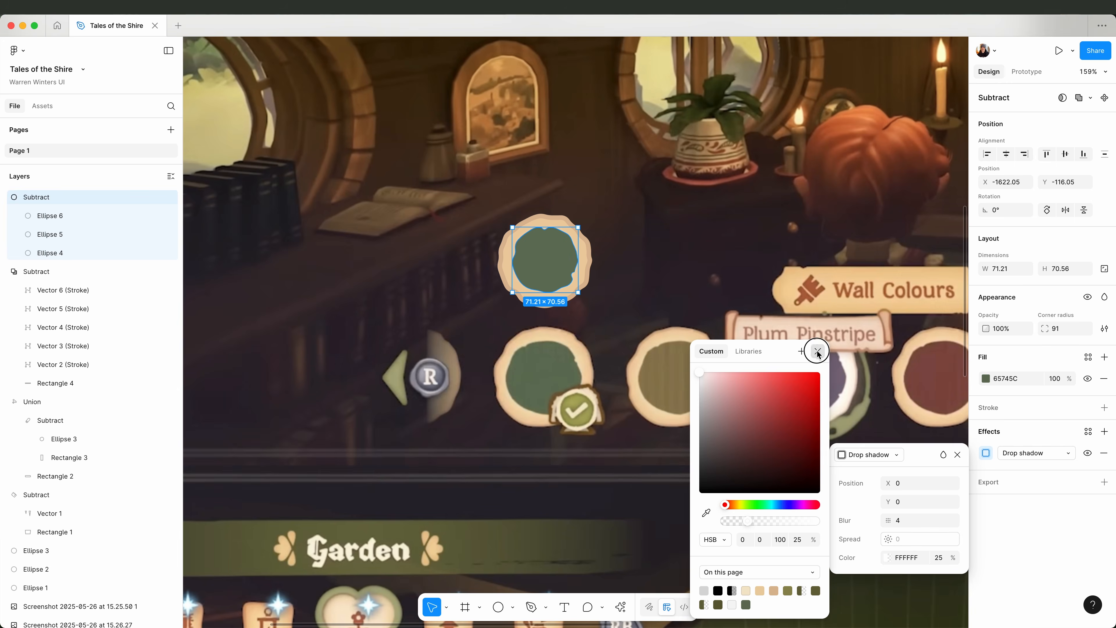
Set the drop shadow's colour to EECFA4 at 100% opacity with blur 8.6, and change its blend mode.
{"action": "left_click", "coordinate": [821, 351]}
{"action": "left_click", "coordinate": [938, 557]}
{"action": "type", "text": "100"}
{"action": "key", "text": "Return"}
{"action": "left_click", "coordinate": [887, 558]}
{"action": "left_click", "coordinate": [752, 590]}
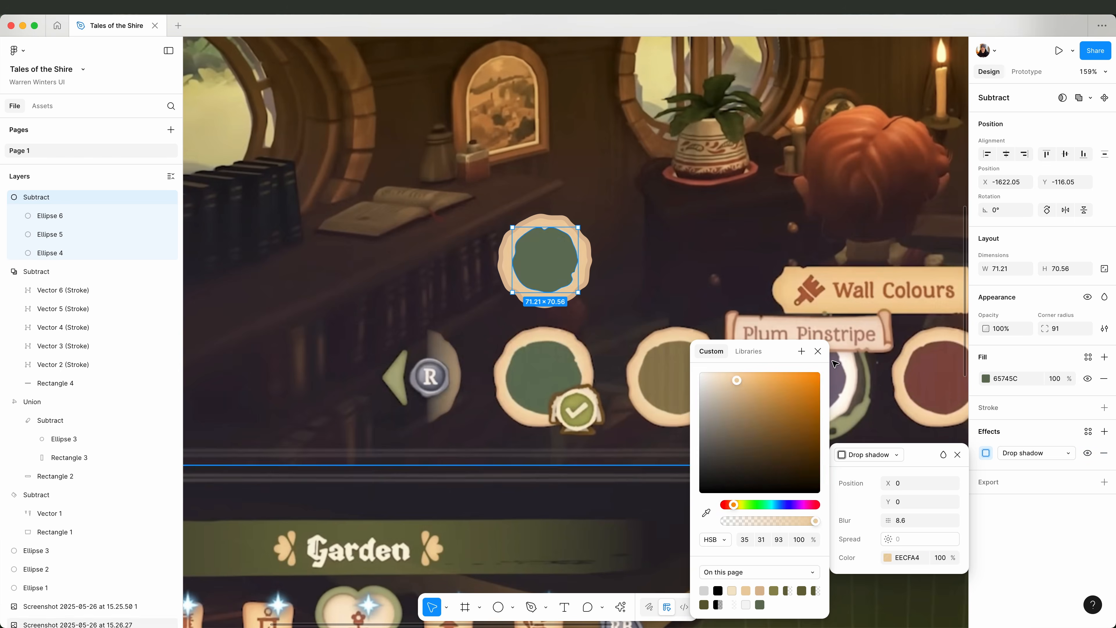
{"action": "left_click", "coordinate": [943, 454]}
{"action": "left_click", "coordinate": [940, 579]}
{"action": "left_click", "coordinate": [938, 558]}
{"action": "left_click", "coordinate": [623, 264]}
Set the outer cream circle's dynamic stroke frequency to 197%.
{"action": "scroll", "coordinate": [623, 264], "scroll_direction": "down", "scroll_amount": 3}
{"action": "scroll", "coordinate": [623, 264], "scroll_direction": "up", "scroll_amount": 2}
{"action": "left_click", "coordinate": [532, 218]}
{"action": "left_click", "coordinate": [1088, 459]}
{"action": "left_click_drag", "start_coordinate": [892, 497], "coordinate": [929, 497]}
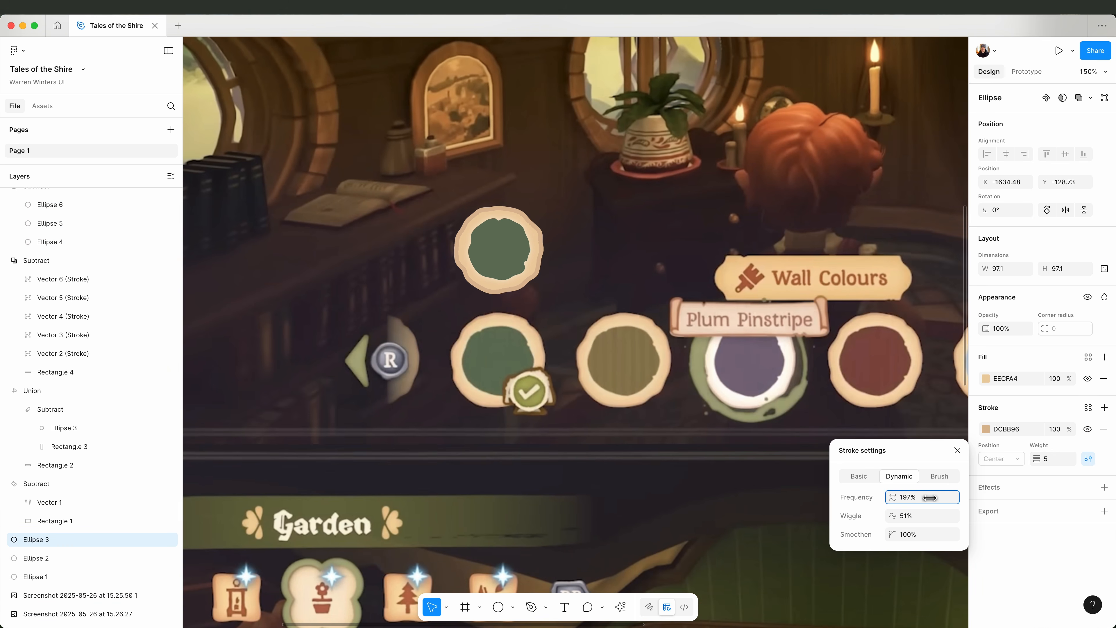
{"action": "key", "text": "Escape"}
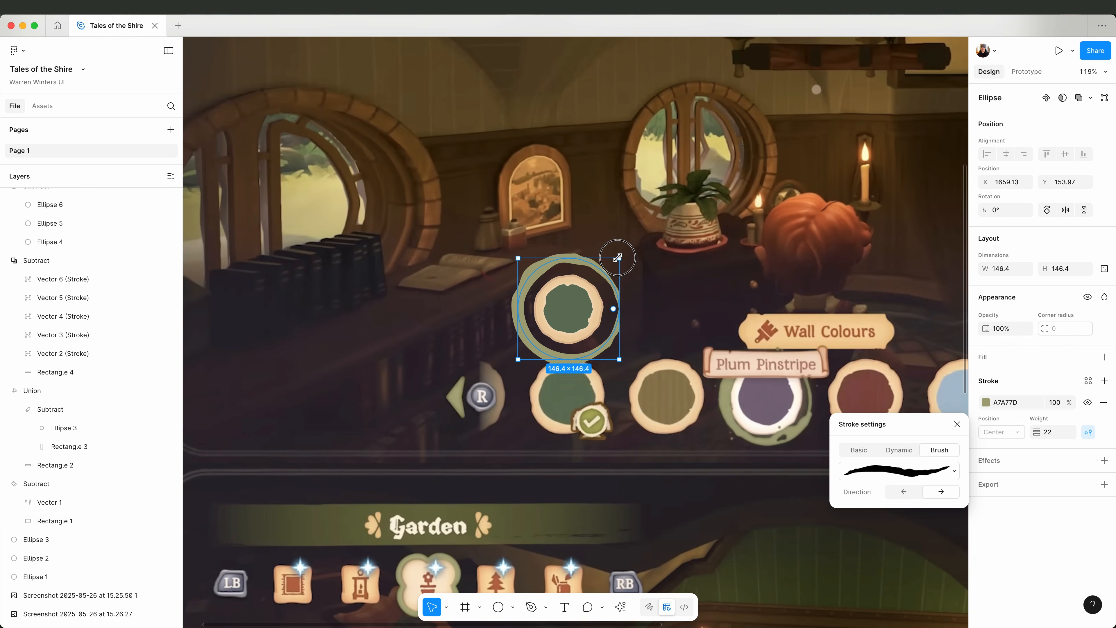
Rotate the green brush ring to 105° and duplicate it, trimming the duplicate to its lower arc.
{"action": "left_click_drag", "start_coordinate": [617, 257], "coordinate": [491, 294]}
{"action": "key", "text": "super+d"}
{"action": "key", "text": "Return"}
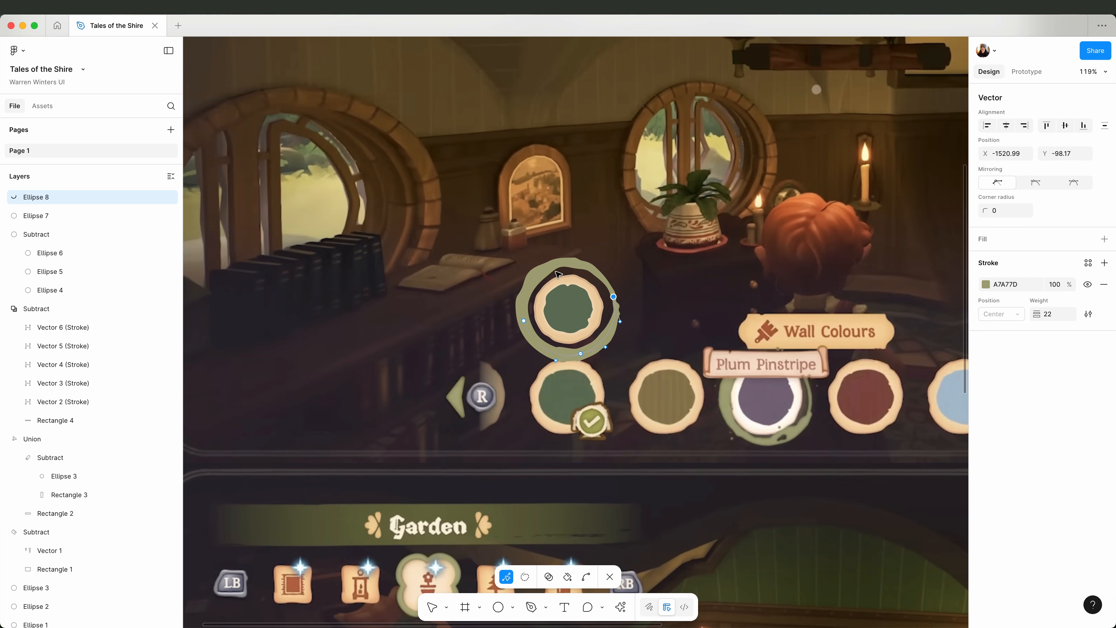
{"action": "key", "text": "Delete"}
Choose a different brush for the lower arc of the green ring.
{"action": "left_click", "coordinate": [1088, 313]}
{"action": "left_click", "coordinate": [930, 355]}
{"action": "left_click", "coordinate": [763, 326]}
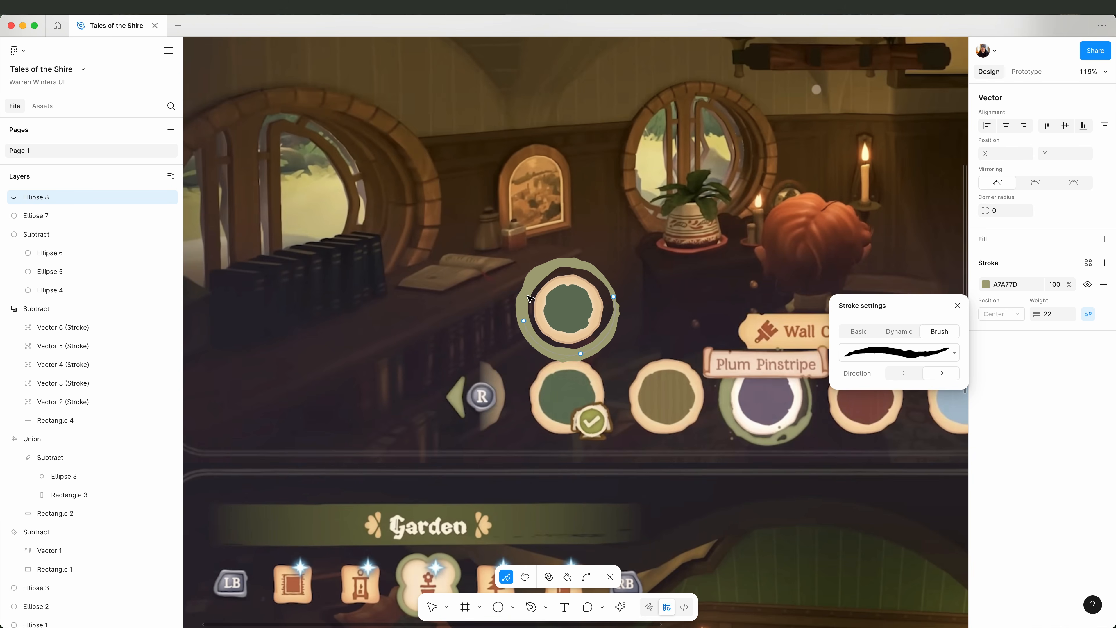
Reduce the full green ring's stroke weight by three units.
{"action": "double_click", "coordinate": [530, 299]}
{"action": "left_click", "coordinate": [1047, 314]}
{"action": "key", "text": "Down"}
{"action": "key", "text": "Down"}
{"action": "key", "text": "Down"}
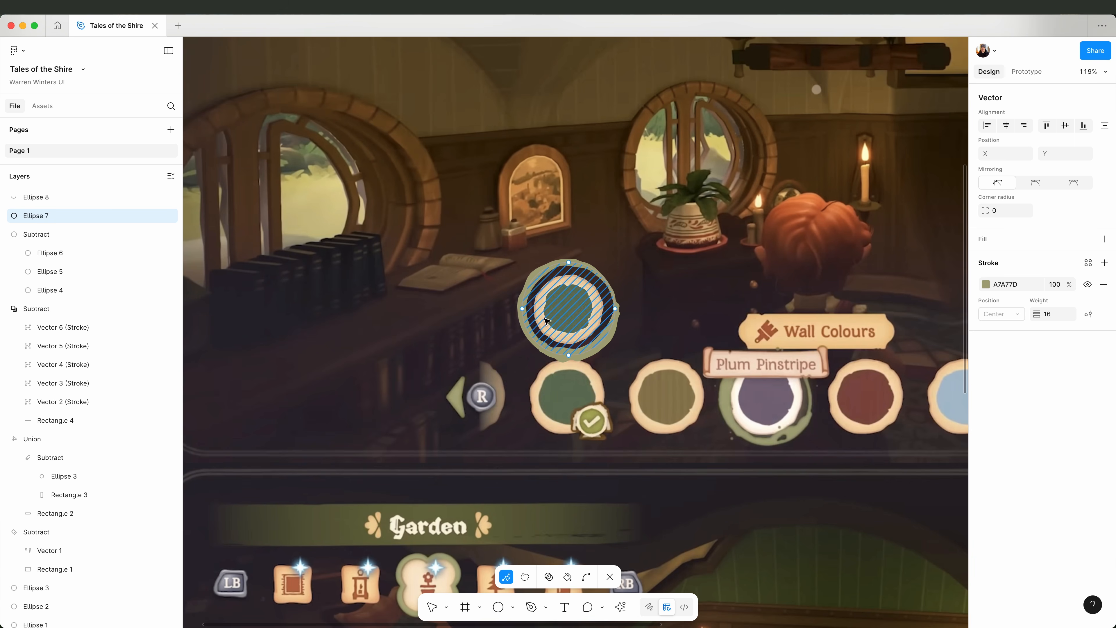
{"action": "key", "text": "Escape"}
Add a Texture effect to the lower arc with size 17.9 and adjust its radius.
{"action": "left_click", "coordinate": [552, 350]}
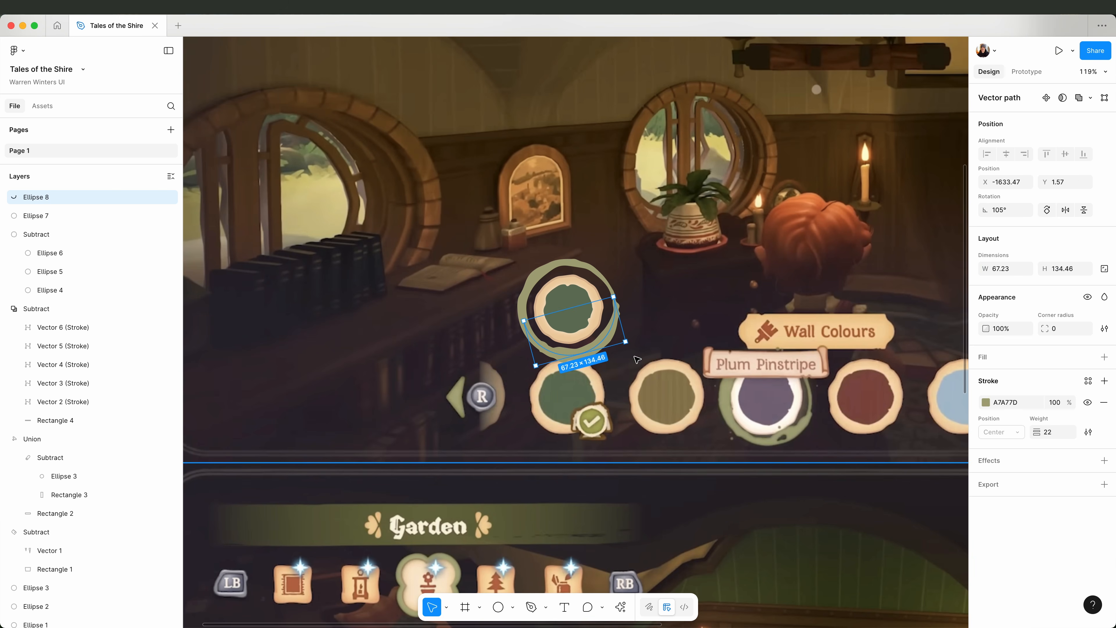
{"action": "left_click", "coordinate": [1104, 460]}
{"action": "left_click", "coordinate": [860, 483]}
{"action": "left_click", "coordinate": [864, 540]}
{"action": "left_click_drag", "start_coordinate": [888, 531], "coordinate": [802, 541]}
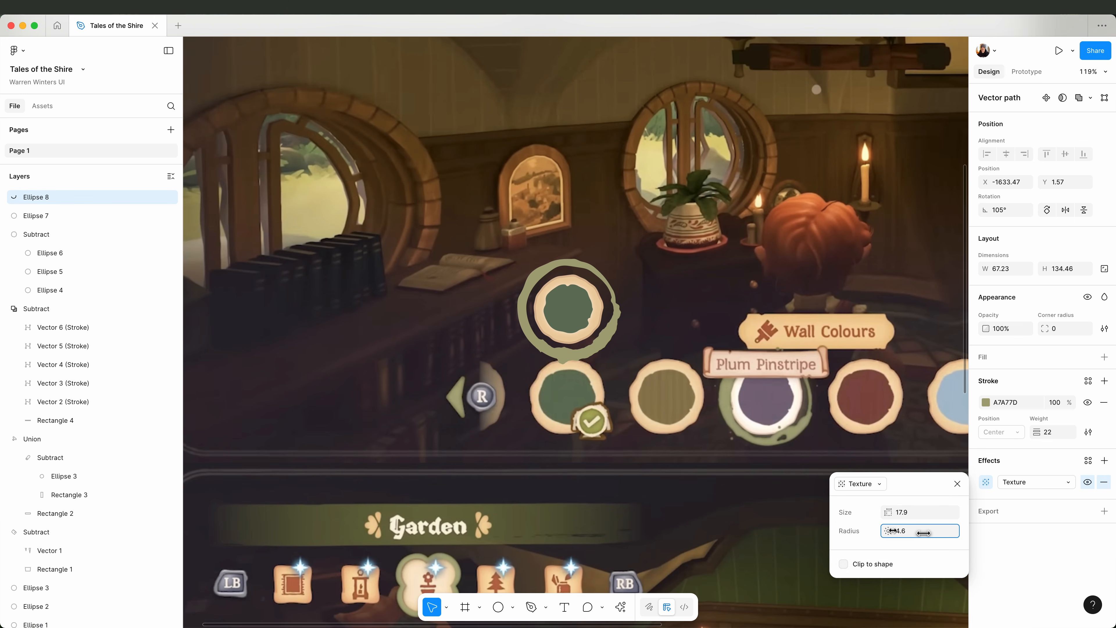
{"action": "left_click", "coordinate": [956, 484]}
{"action": "double_click", "coordinate": [612, 330]}
{"action": "key", "text": "Escape"}
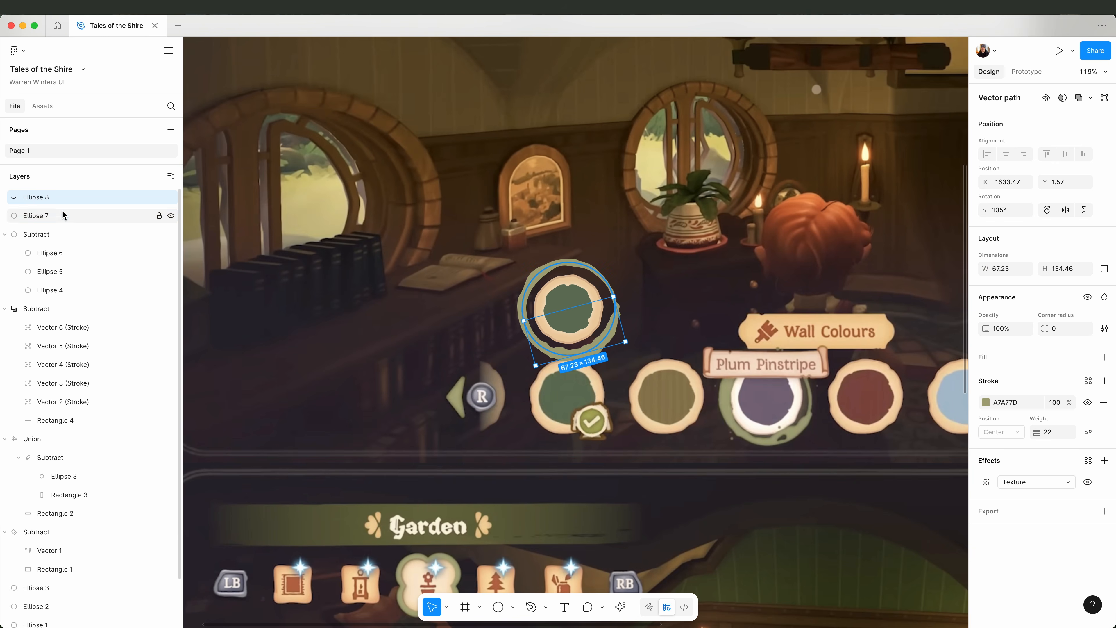
Outline the strokes of the full ring and lower arc and flatten them into a single vector.
{"action": "left_click", "coordinate": [62, 215], "text": "shift"}
{"action": "left_click", "coordinate": [1091, 97]}
{"action": "left_click", "coordinate": [57, 197]}
{"action": "left_click", "coordinate": [59, 215], "text": "shift"}
{"action": "right_click", "coordinate": [59, 214]}
{"action": "left_click", "coordinate": [82, 390]}
{"action": "right_click", "coordinate": [90, 215]}
{"action": "left_click", "coordinate": [120, 375]}
Draw a short line about 19 px wide across the ring's bottom with the Pen tool, using the Melodrama brush at weight 8.
{"action": "scroll", "coordinate": [610, 370], "scroll_direction": "up", "scroll_amount": 5}
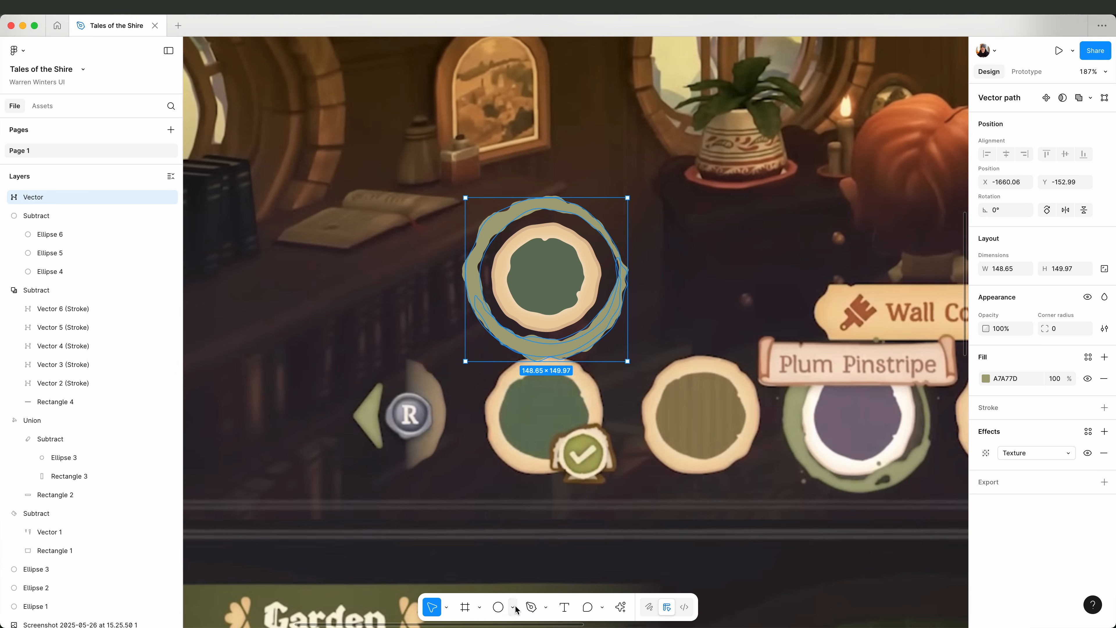
{"action": "left_click", "coordinate": [540, 349]}
{"action": "left_click", "coordinate": [557, 350]}
{"action": "left_click", "coordinate": [1088, 314]}
{"action": "left_click", "coordinate": [906, 361]}
{"action": "left_click", "coordinate": [940, 361]}
{"action": "left_click", "coordinate": [899, 381]}
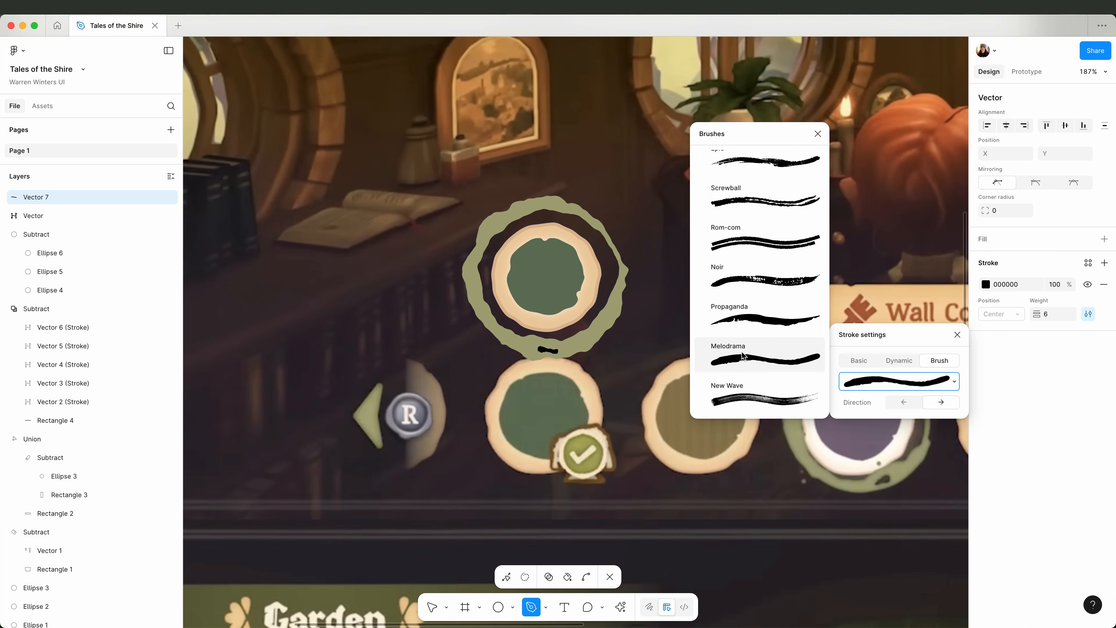
{"action": "left_click", "coordinate": [760, 355]}
{"action": "left_click_drag", "start_coordinate": [1035, 314], "coordinate": [1039, 314]}
{"action": "key", "text": "Escape"}
Try a Texture effect on the short black brush mark and remove it.
{"action": "left_click", "coordinate": [1104, 460]}
{"action": "left_click", "coordinate": [1030, 484]}
{"action": "left_click", "coordinate": [1039, 523]}
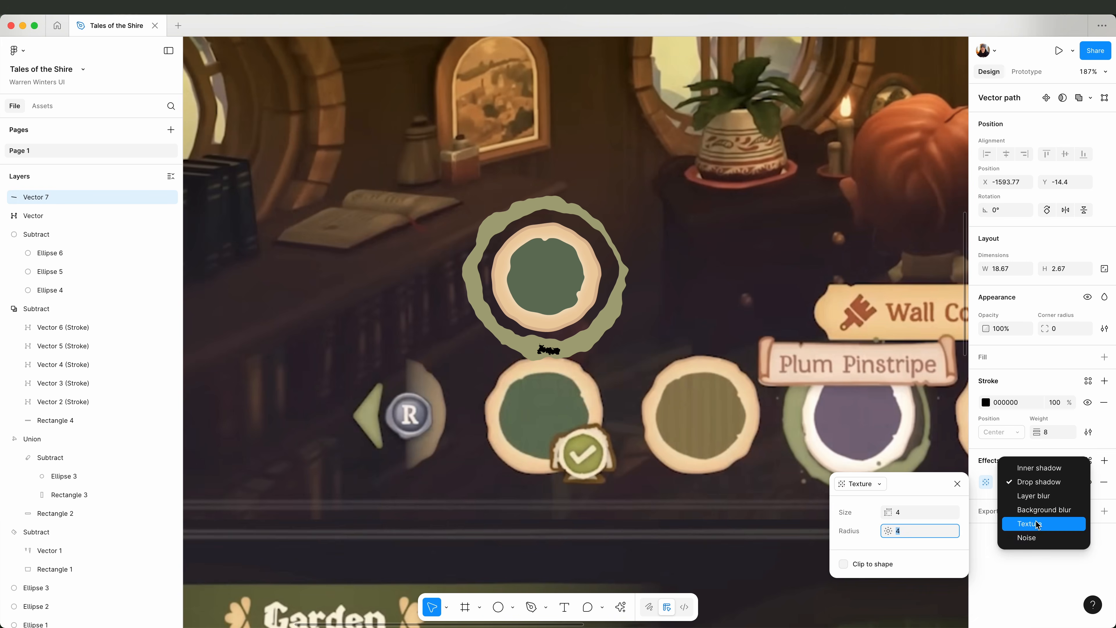
{"action": "left_click", "coordinate": [1103, 484]}
Rotate the short black brush mark to 2.7° and reposition it on the ring's lower edge.
{"action": "scroll", "coordinate": [579, 332], "scroll_direction": "up", "scroll_amount": 2}
{"action": "mouse_move", "coordinate": [540, 354]}
{"action": "left_mouse_down"}
{"action": "mouse_move", "coordinate": [530, 350]}
{"action": "mouse_move", "coordinate": [547, 353]}
{"action": "left_mouse_up"}
{"action": "scroll", "coordinate": [532, 351], "scroll_direction": "up", "scroll_amount": 8}
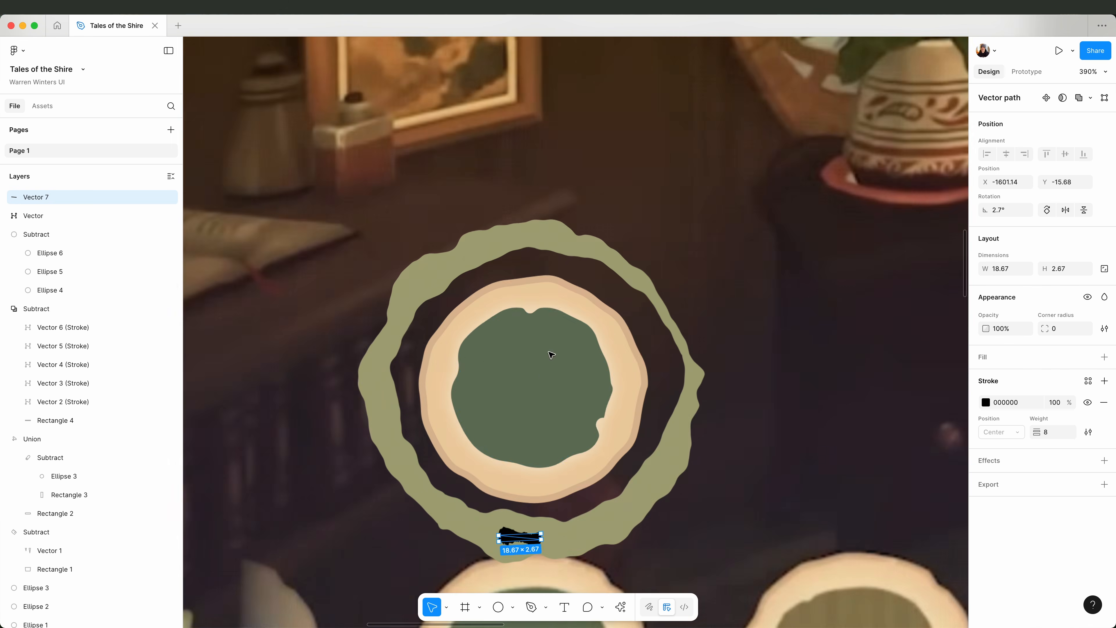
Outline the stroke of the short black brush mark and delete groups of excess points from its outline.
{"action": "scroll", "coordinate": [544, 396], "scroll_direction": "down", "scroll_amount": 4}
{"action": "key", "text": "alt+super+o"}
{"action": "double_click", "coordinate": [538, 356]}
{"action": "left_click_drag", "start_coordinate": [504, 391], "coordinate": [533, 367]}
{"action": "key", "text": "Delete"}
{"action": "key", "text": "Delete"}
{"action": "left_click_drag", "start_coordinate": [601, 387], "coordinate": [505, 366]}
{"action": "key", "text": "Delete"}
Remove the clustered points around the notch in the brush mark's upper edge.
{"action": "scroll", "coordinate": [612, 376], "scroll_direction": "down", "scroll_amount": 6}
{"action": "scroll", "coordinate": [608, 391], "scroll_direction": "up", "scroll_amount": 8}
{"action": "left_click", "coordinate": [508, 249]}
{"action": "scroll", "coordinate": [522, 250], "scroll_direction": "up", "scroll_amount": 8}
{"action": "left_click_drag", "start_coordinate": [492, 461], "coordinate": [543, 511]}
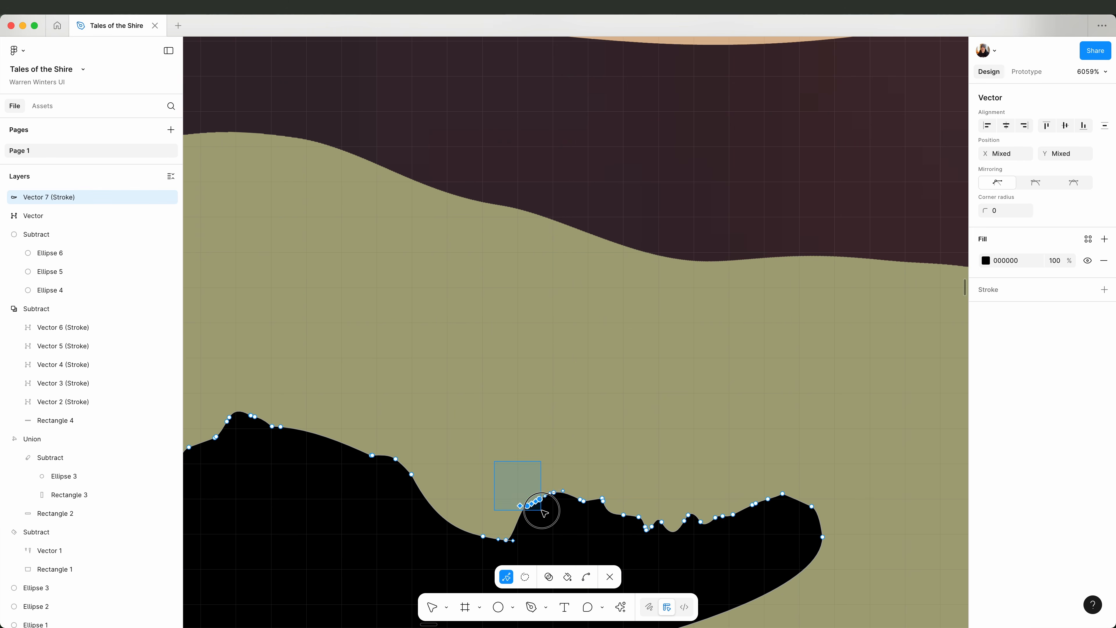
{"action": "key", "text": "Delete"}
{"action": "left_click", "coordinate": [501, 536]}
{"action": "key", "text": "Delete"}
Adjust the remaining points and curves of the brush mark to smooth its outline, then finish editing the shape.
{"action": "scroll", "coordinate": [501, 533], "scroll_direction": "down", "scroll_amount": 12}
{"action": "scroll", "coordinate": [299, 211], "scroll_direction": "up", "scroll_amount": 10}
{"action": "left_click", "coordinate": [552, 370]}
{"action": "left_click_drag", "start_coordinate": [579, 365], "coordinate": [609, 360]}
{"action": "scroll", "coordinate": [458, 381], "scroll_direction": "up", "scroll_amount": 10}
{"action": "left_click_drag", "start_coordinate": [531, 309], "coordinate": [655, 349]}
{"action": "left_click_drag", "start_coordinate": [592, 309], "coordinate": [568, 327]}
{"action": "scroll", "coordinate": [533, 380], "scroll_direction": "down", "scroll_amount": 15}
{"action": "key", "text": "Escape"}
{"action": "left_click", "coordinate": [487, 315]}
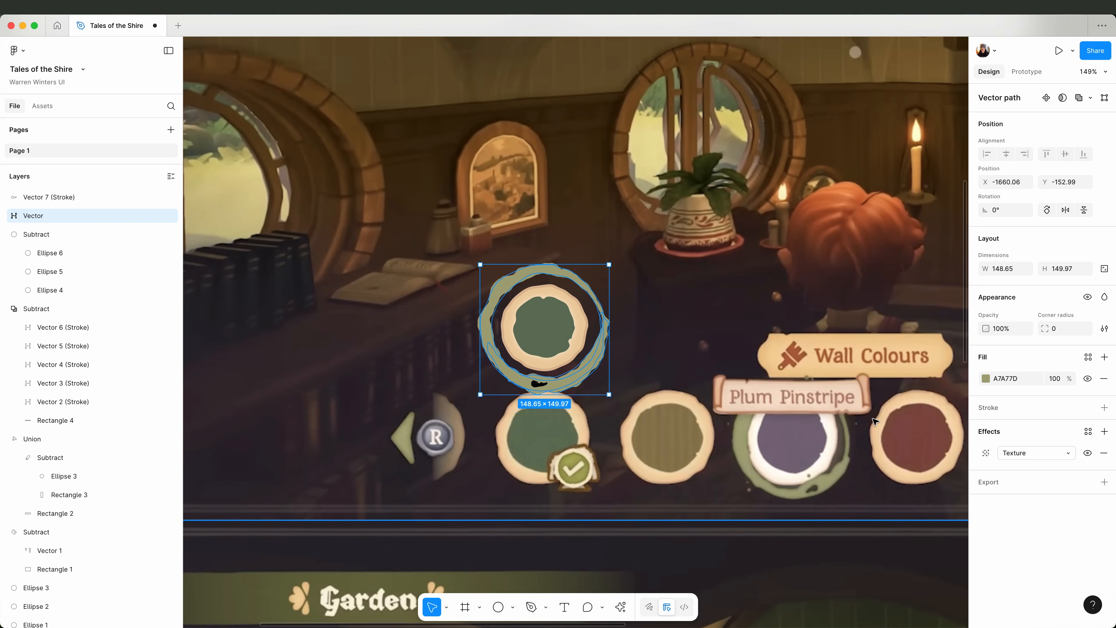
Hide the olive ring's Texture effect and subtract the black brush mark from the ring.
{"action": "double_click", "coordinate": [538, 383]}
{"action": "key", "text": "Escape"}
{"action": "left_click", "coordinate": [33, 216]}
{"action": "left_click", "coordinate": [1090, 98]}
{"action": "left_click", "coordinate": [1087, 453]}
{"action": "left_click", "coordinate": [538, 383], "text": "shift"}
{"action": "left_click", "coordinate": [1090, 98]}
{"action": "left_click", "coordinate": [1067, 132]}
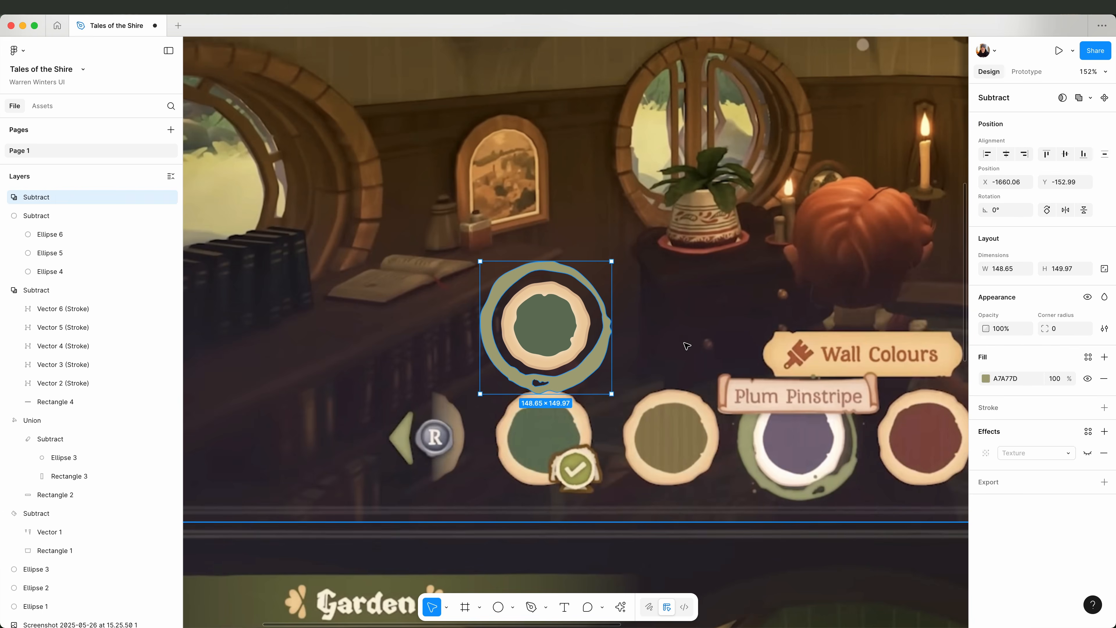
Draw two small ellipses just outside the ring's lower-left edge and fill them with the ring's olive A7A77D.
{"action": "left_click", "coordinate": [649, 352]}
{"action": "scroll", "coordinate": [569, 382], "scroll_direction": "up", "scroll_amount": 5}
{"action": "key", "text": "o"}
{"action": "left_click_drag", "start_coordinate": [440, 381], "coordinate": [447, 387]}
{"action": "left_click_drag", "start_coordinate": [442, 386], "coordinate": [429, 345]}
{"action": "left_click", "coordinate": [434, 387], "text": "shift"}
{"action": "key", "text": "i"}
{"action": "left_click", "coordinate": [518, 374]}
{"action": "scroll", "coordinate": [528, 389], "scroll_direction": "down", "scroll_amount": 10}
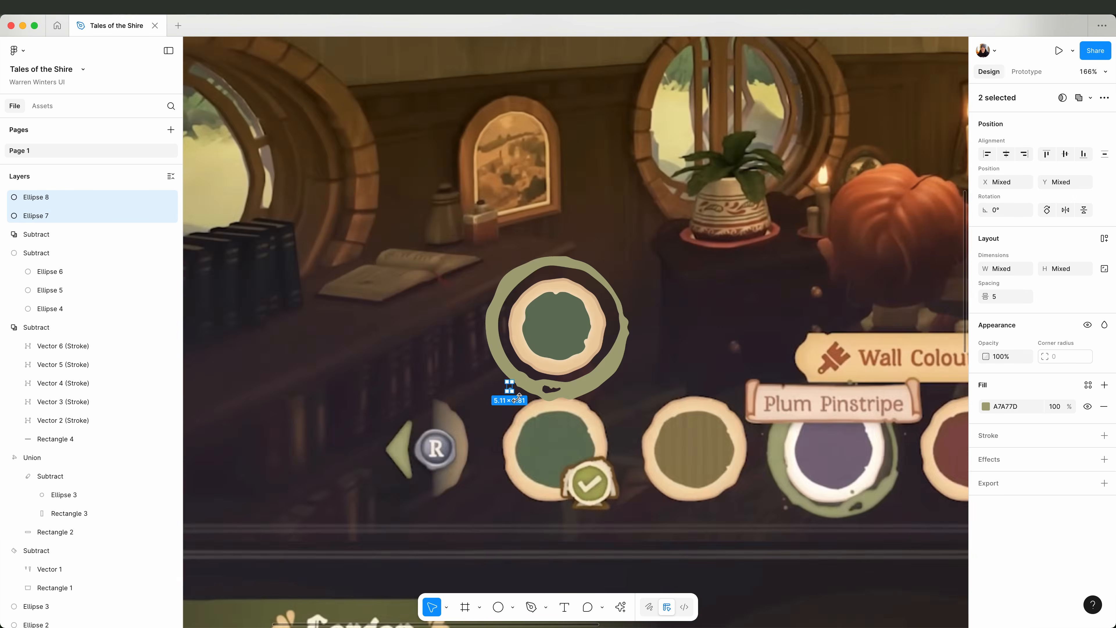
Duplicate the two small olive dots and place the copies elsewhere along the ring's edge.
{"action": "scroll", "coordinate": [500, 395], "scroll_direction": "up", "scroll_amount": 4}
{"action": "left_click_drag", "start_coordinate": [419, 399], "coordinate": [372, 286]}
{"action": "scroll", "coordinate": [372, 286], "scroll_direction": "right", "scroll_amount": 4}
{"action": "left_click_drag", "start_coordinate": [264, 330], "coordinate": [466, 233]}
{"action": "left_click", "coordinate": [650, 316]}
{"action": "scroll", "coordinate": [655, 319], "scroll_direction": "down", "scroll_amount": 4}
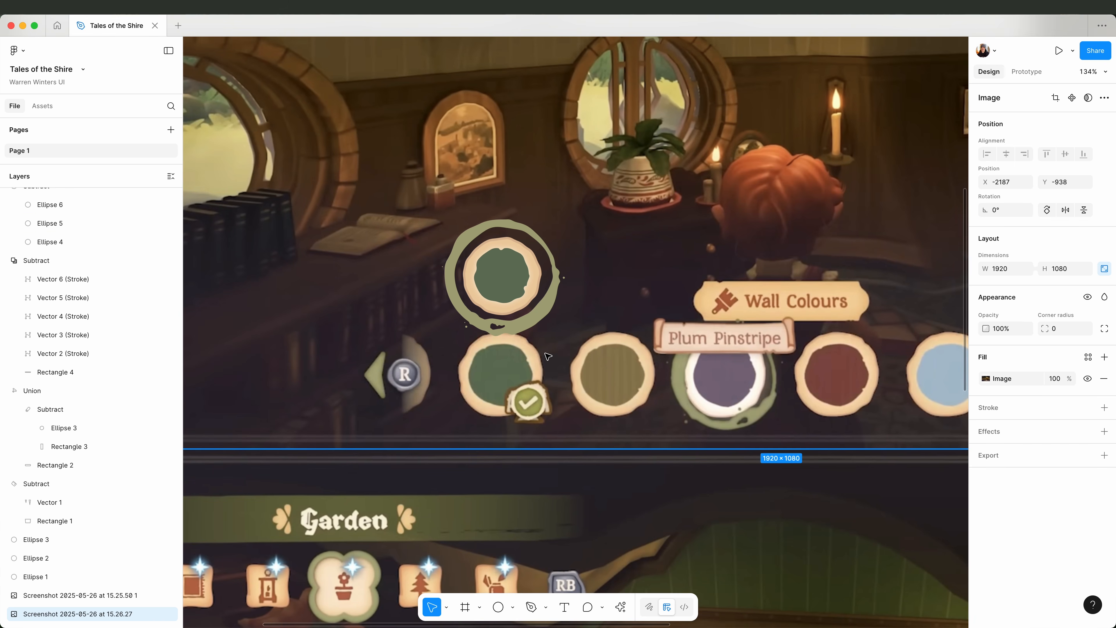
Examine the ring's brush-mark cutout and splatter dots up close and in the context of the full screenshot.
{"action": "double_click", "coordinate": [498, 323]}
{"action": "scroll", "coordinate": [494, 324], "scroll_direction": "up", "scroll_amount": 10}
{"action": "double_click", "coordinate": [499, 239]}
{"action": "scroll", "coordinate": [599, 313], "scroll_direction": "down", "scroll_amount": 5}
{"action": "scroll", "coordinate": [728, 331], "scroll_direction": "down", "scroll_amount": 8}
{"action": "left_click", "coordinate": [679, 212]}
{"action": "scroll", "coordinate": [678, 213], "scroll_direction": "down", "scroll_amount": 4}
{"action": "left_click", "coordinate": [249, 386]}
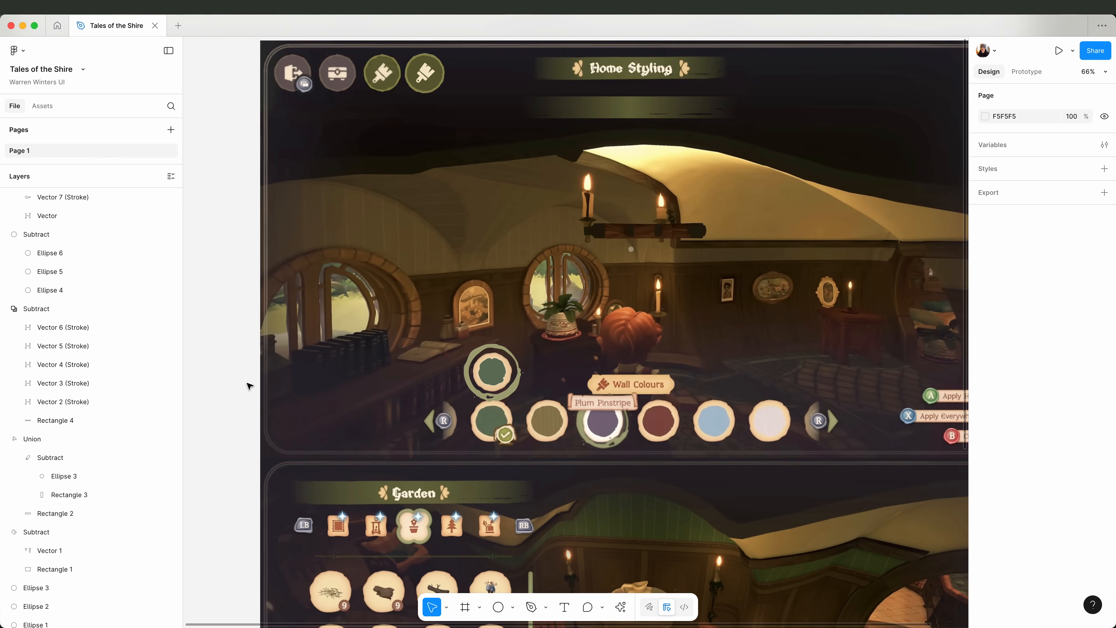
Paste a copy of the swatch's cream base circle near the Apply Here label and set its stroke to 86AB75.
{"action": "left_click", "coordinate": [477, 377]}
{"action": "scroll", "coordinate": [289, 270], "scroll_direction": "up", "scroll_amount": 6}
{"action": "key", "text": "super+v"}
{"action": "left_click_drag", "start_coordinate": [576, 332], "coordinate": [507, 256]}
{"action": "left_click", "coordinate": [985, 429]}
{"action": "left_click", "coordinate": [608, 303]}
{"action": "left_click", "coordinate": [958, 309]}
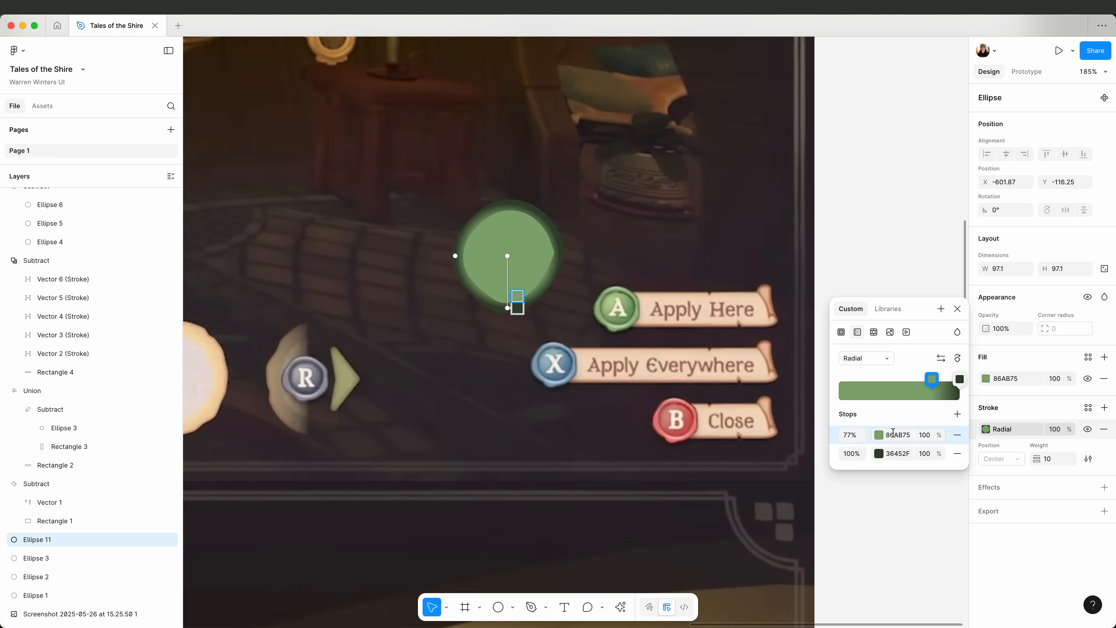
Try a radial gradient on the seal circle's stroke with stops 86AB75 at 77%, 98BA88 at 88% and 5A784D at 100%.
{"action": "left_click", "coordinate": [879, 453]}
{"action": "left_click_drag", "start_coordinate": [738, 460], "coordinate": [743, 436]}
{"action": "left_click", "coordinate": [818, 352]}
{"action": "left_click", "coordinate": [957, 414]}
{"action": "left_click", "coordinate": [878, 453]}
{"action": "left_click", "coordinate": [818, 352]}
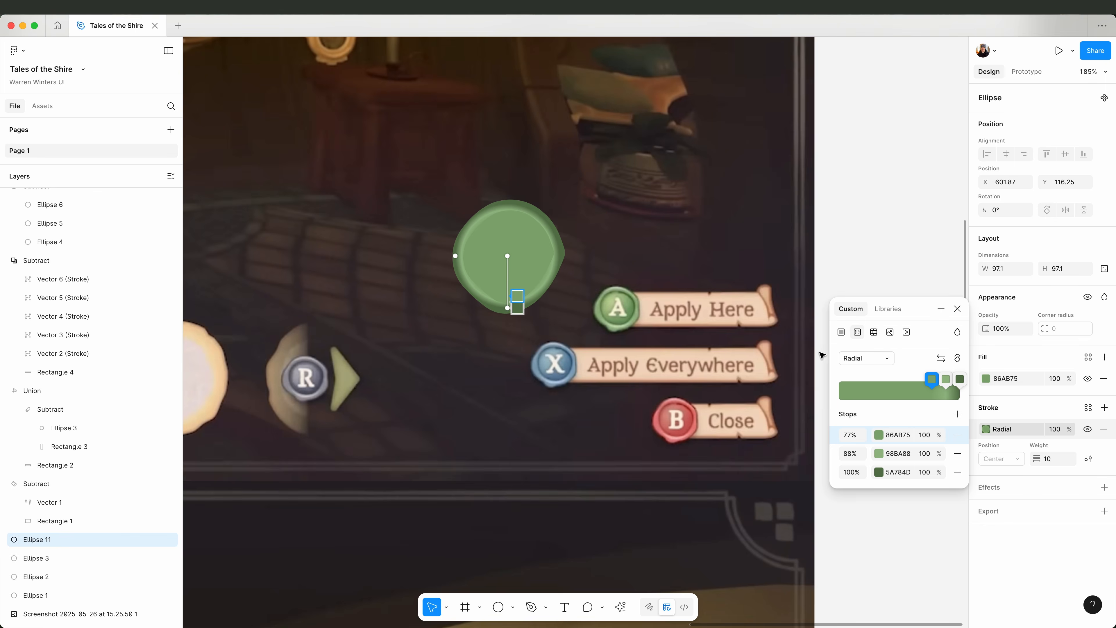
Give the seal circle a linear gradient fill from AAC48B to 779D69 and a linear gradient stroke of weight 5, both at 90% opacity.
{"action": "left_click", "coordinate": [879, 435]}
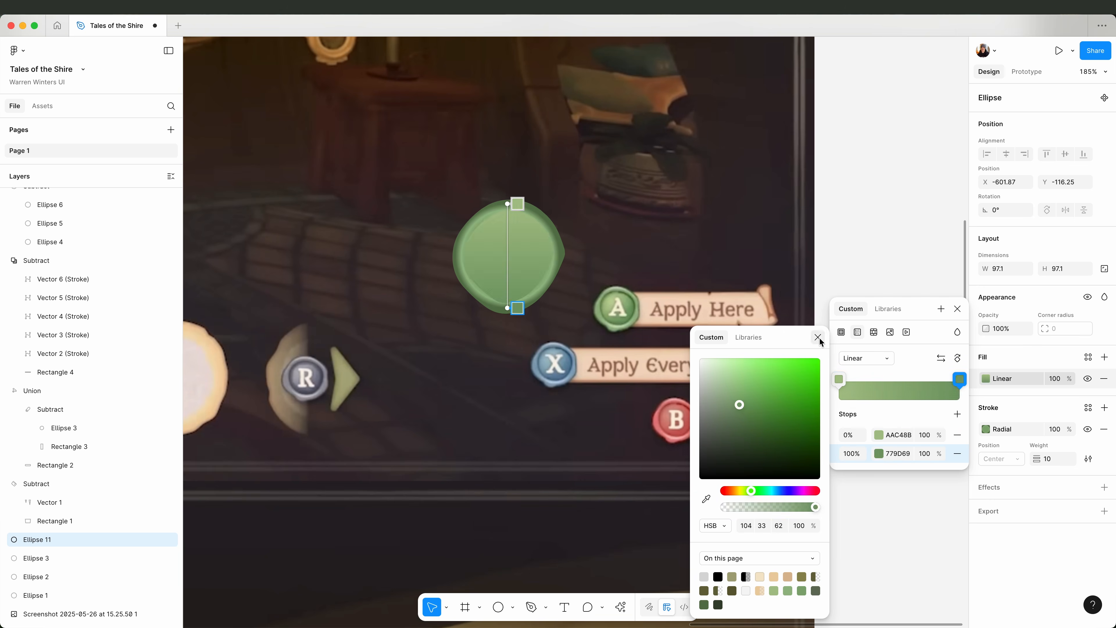
{"action": "left_click", "coordinate": [1103, 449]}
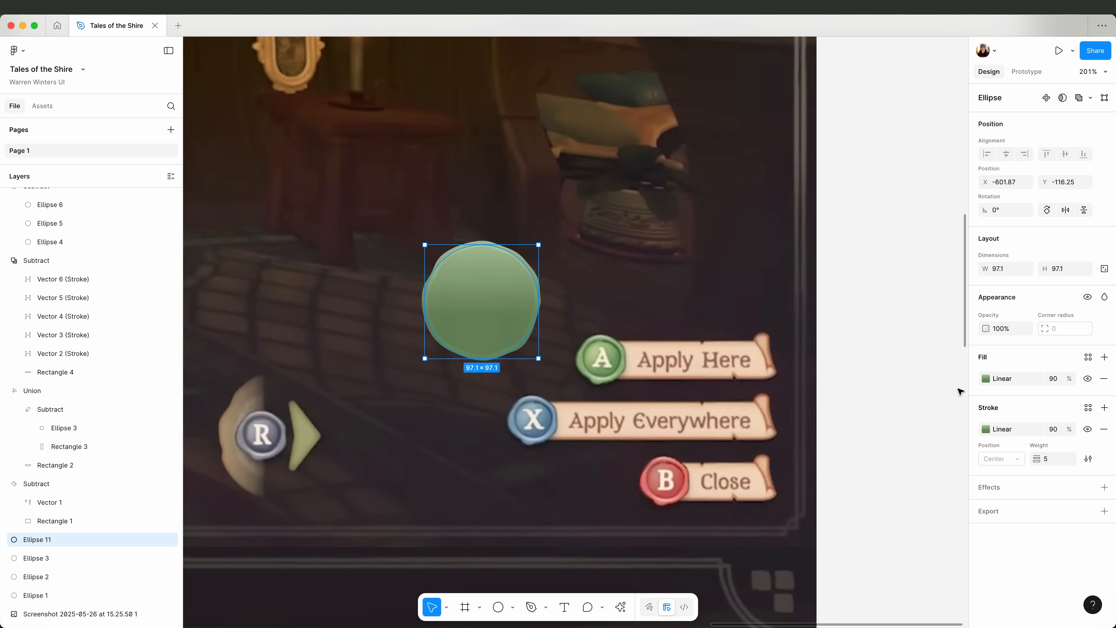
{"action": "left_click", "coordinate": [985, 378]}
{"action": "key", "text": "Escape"}
Outline the seal circle's stroke and combine it with the fill into a single vector.
{"action": "left_click", "coordinate": [1104, 378]}
{"action": "key", "text": "super+z"}
{"action": "right_click", "coordinate": [455, 301]}
{"action": "left_click", "coordinate": [485, 422]}
{"action": "left_click", "coordinate": [1087, 95]}
{"action": "left_click", "coordinate": [1028, 186]}
Turn the combined seal vector into a Union shape with one linear gradient fill.
{"action": "right_click", "coordinate": [509, 280]}
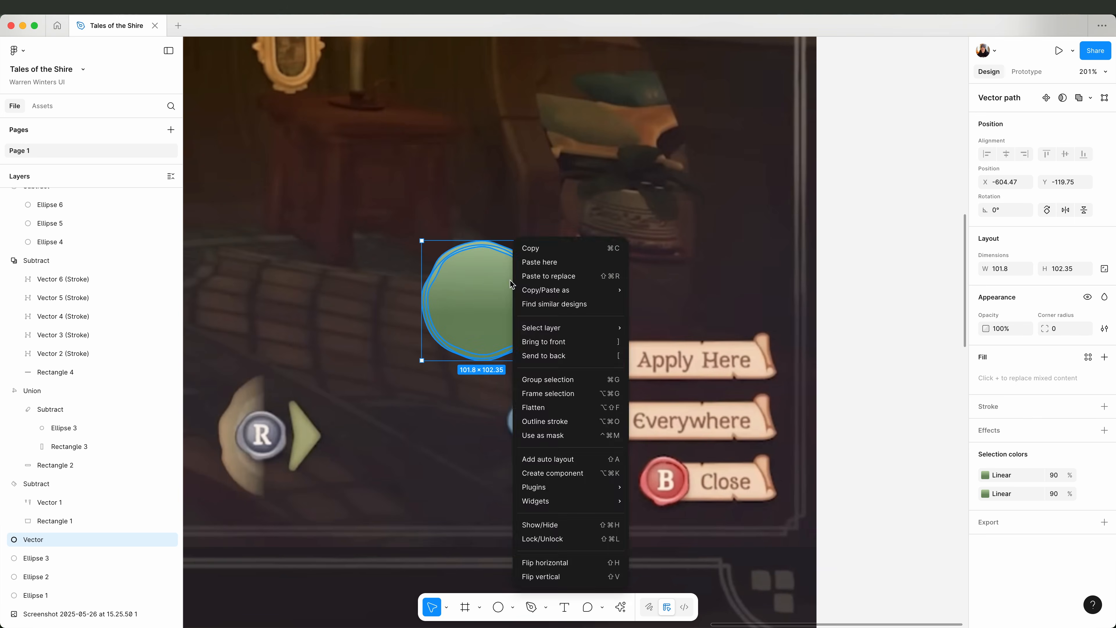
{"action": "key", "text": "Escape"}
{"action": "left_click", "coordinate": [160, 7]}
{"action": "mouse_move", "coordinate": [198, 407]}
{"action": "left_click", "coordinate": [282, 407]}
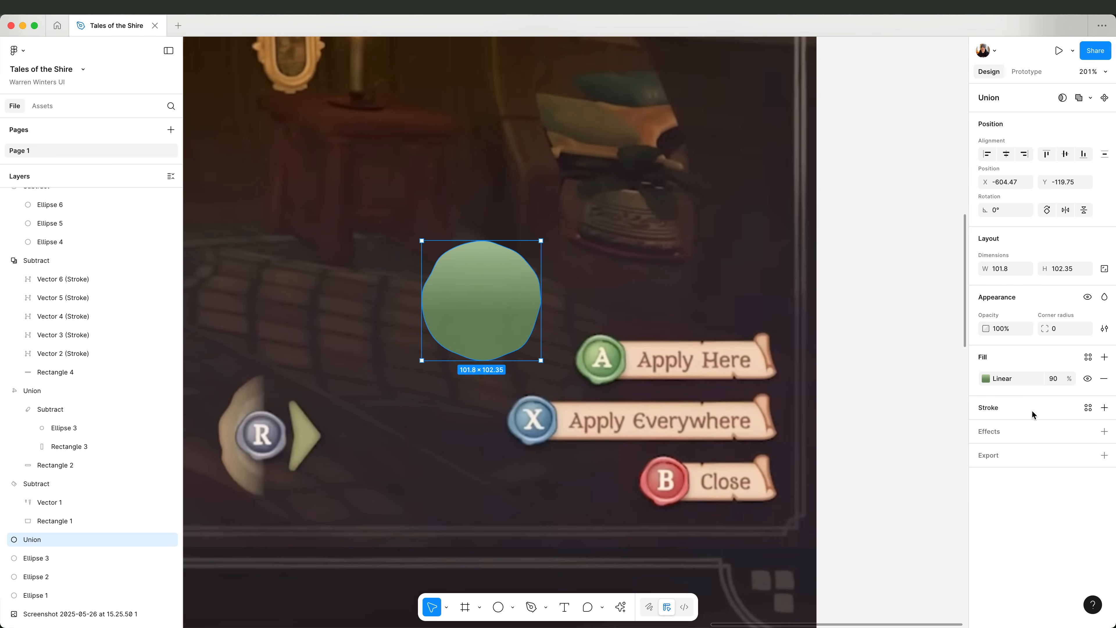
Draw an ellipse about 76 × 78 px at the seal's centre and reshape its points into a slightly uneven outline.
{"action": "double_click", "coordinate": [478, 302]}
{"action": "left_click", "coordinate": [498, 607]}
{"action": "left_click_drag", "start_coordinate": [480, 301], "coordinate": [527, 255]}
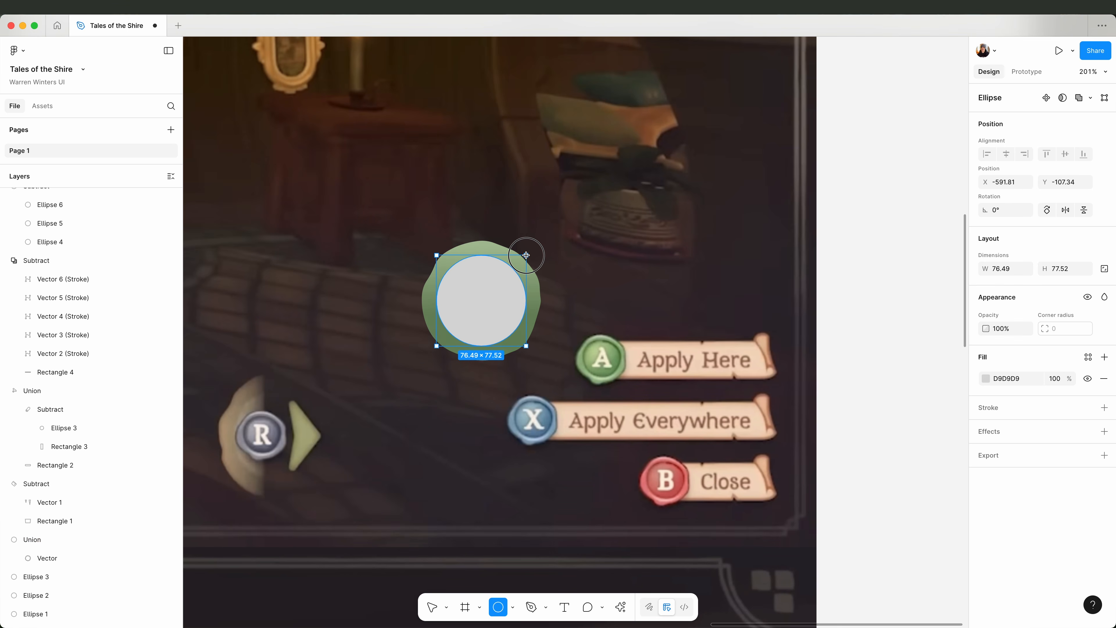
{"action": "key", "text": "Return"}
{"action": "left_click", "coordinate": [481, 255]}
{"action": "key", "text": "Return"}
{"action": "key", "text": "Right"}
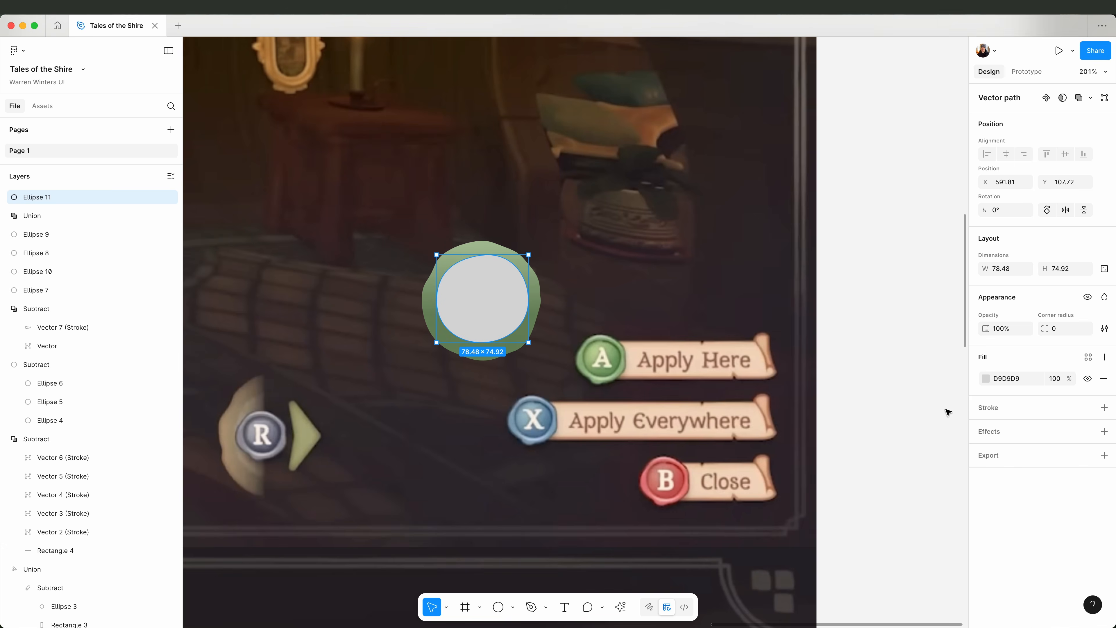
Fill the inner ellipse with 6D875F and add an inside stroke in 476C30 with weight 3.
{"action": "left_click", "coordinate": [985, 379]}
{"action": "left_click", "coordinate": [845, 513]}
{"action": "left_click", "coordinate": [512, 340]}
{"action": "left_click", "coordinate": [1104, 407]}
{"action": "left_click", "coordinate": [985, 429]}
{"action": "left_click", "coordinate": [845, 499]}
{"action": "left_click", "coordinate": [616, 368]}
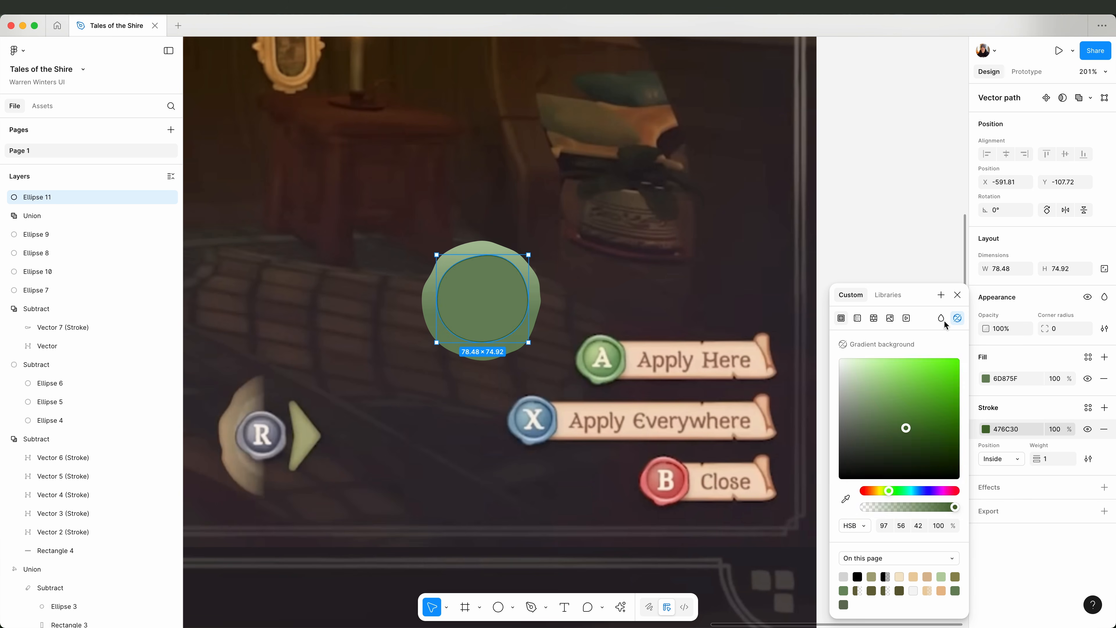
{"action": "left_click", "coordinate": [1053, 458]}
{"action": "key", "text": "Up"}
{"action": "key", "text": "Up"}
Change the inner ellipse's fill to a radial gradient with BBD197 as its centre colour.
{"action": "left_click", "coordinate": [986, 378]}
{"action": "left_click", "coordinate": [857, 318]}
{"action": "left_click", "coordinate": [866, 344]}
{"action": "left_click", "coordinate": [859, 358]}
{"action": "left_click", "coordinate": [879, 421]}
{"action": "left_click", "coordinate": [706, 499]}
{"action": "left_click", "coordinate": [612, 353]}
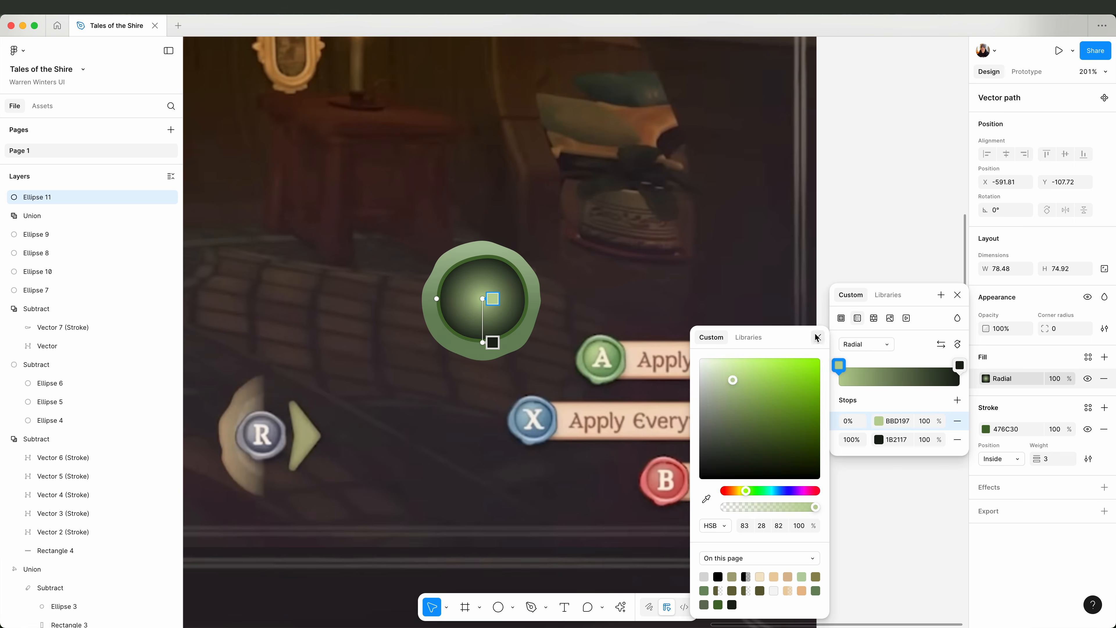
Set the gradient's outer stop to 7DA06B at 83% and shift the gradient's centre towards the ellipse's upper left.
{"action": "left_click", "coordinate": [879, 439]}
{"action": "left_click", "coordinate": [706, 499]}
{"action": "left_click", "coordinate": [604, 373]}
{"action": "left_click_drag", "start_coordinate": [495, 343], "coordinate": [496, 334]}
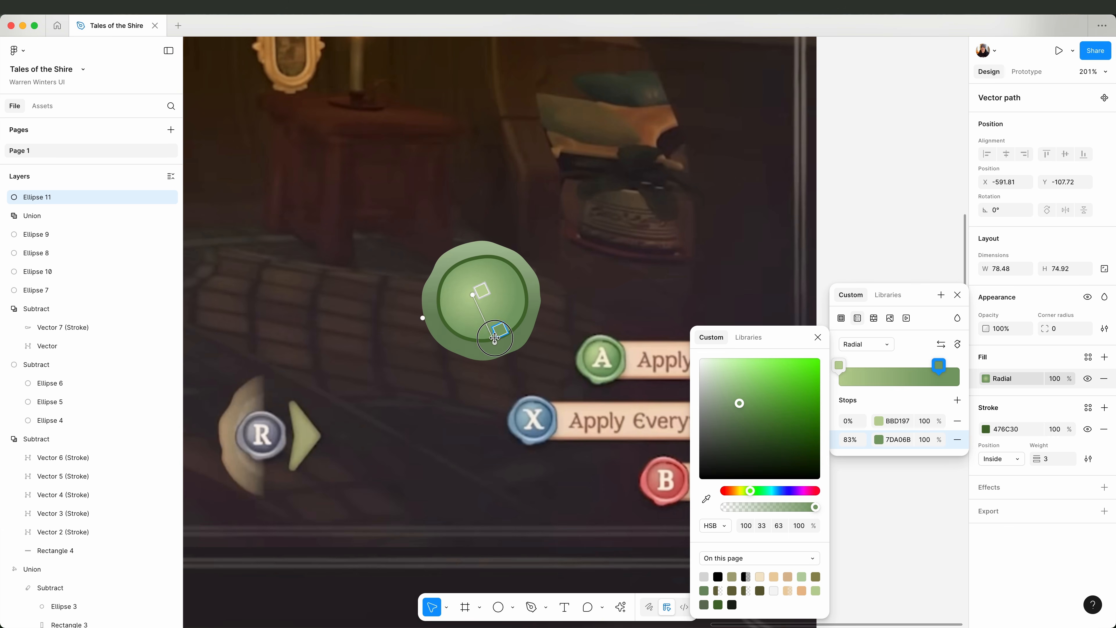
Darken the gradient's outer stop to 6A8B5A and change the inner ellipse's stroke to a brush stroke.
{"action": "left_click", "coordinate": [750, 415]}
{"action": "left_click", "coordinate": [817, 338]}
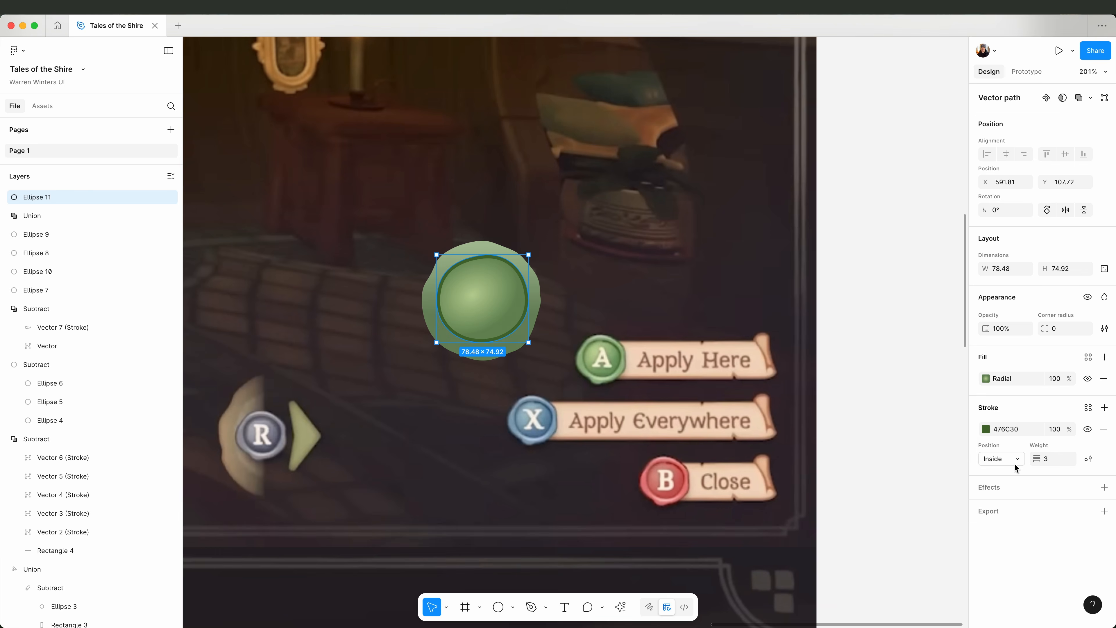
{"action": "left_click", "coordinate": [1088, 458]}
{"action": "left_click", "coordinate": [944, 476]}
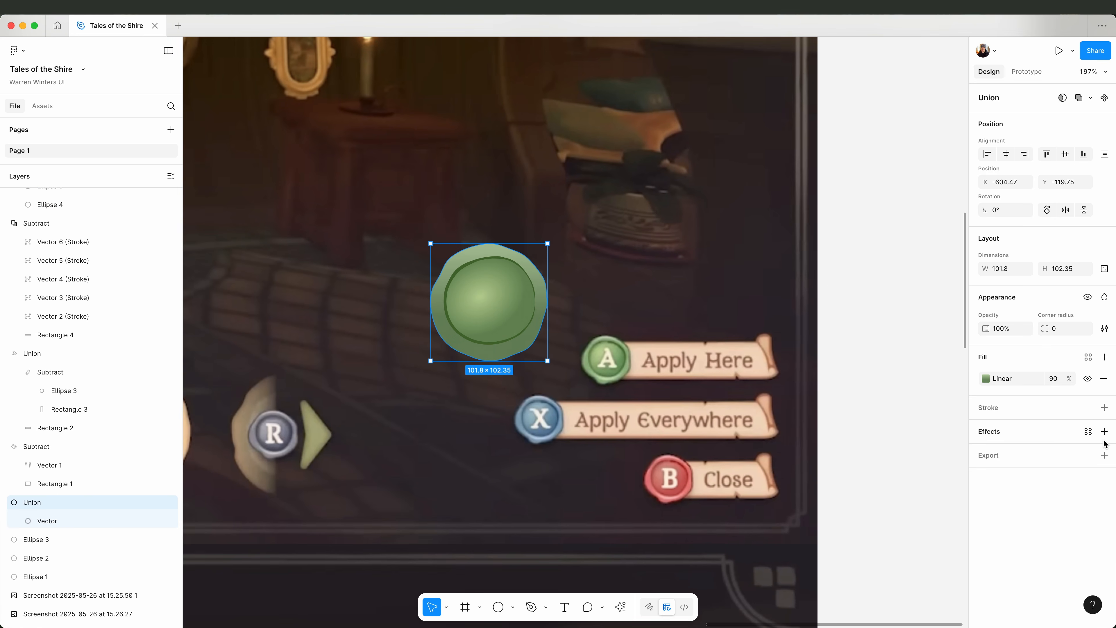
Add a white inner shadow with Y 4 and blur 2 to the outer seal shape, plus a second inner shadow.
{"action": "left_click", "coordinate": [1104, 431]}
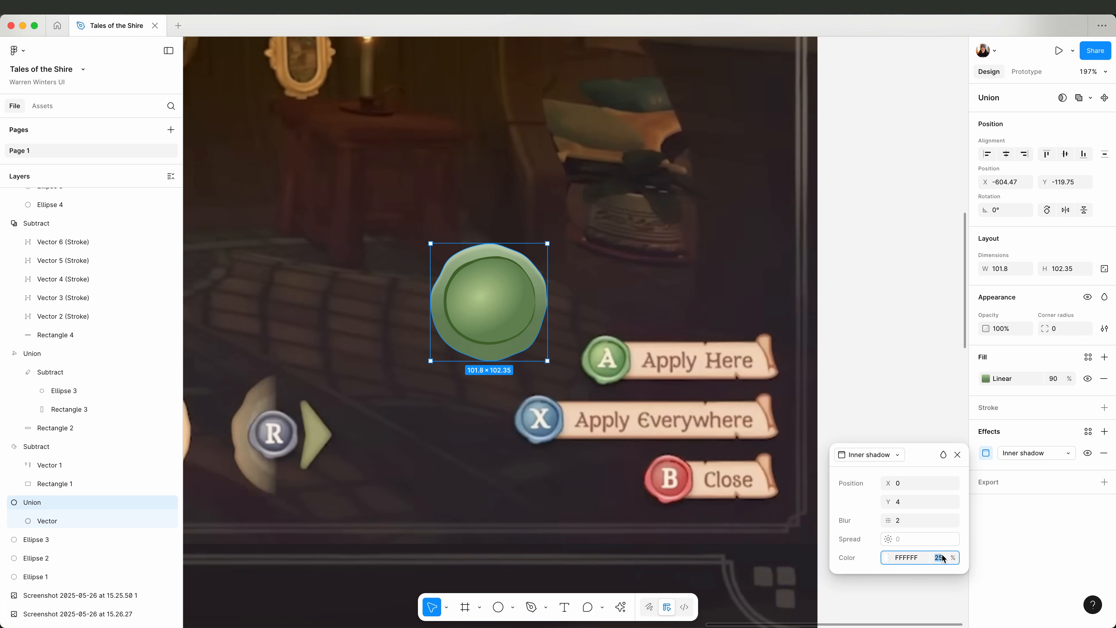
{"action": "left_click", "coordinate": [1104, 431]}
{"action": "left_click", "coordinate": [986, 453]}
{"action": "left_click", "coordinate": [1104, 453]}
{"action": "left_click", "coordinate": [1104, 431]}
{"action": "left_click", "coordinate": [985, 452]}
Set the second inner shadow to Y -4 with a dark brownish colour at 25% and change its blend mode.
{"action": "left_click_drag", "start_coordinate": [886, 502], "coordinate": [879, 501]}
{"action": "left_click", "coordinate": [888, 557]}
{"action": "left_click_drag", "start_coordinate": [724, 431], "coordinate": [724, 438]}
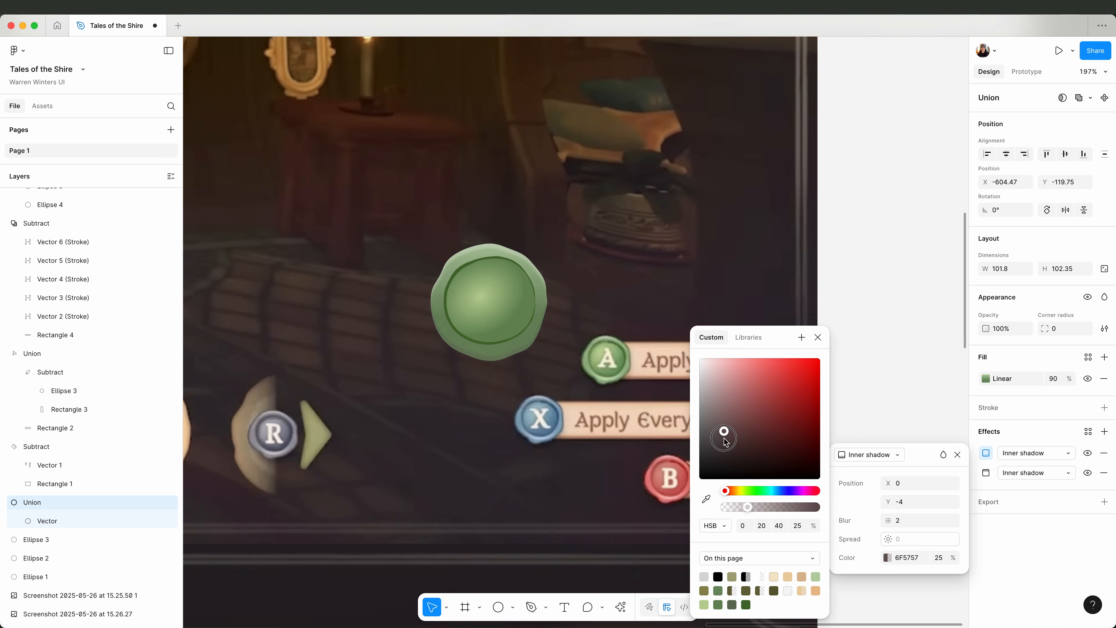
{"action": "left_click", "coordinate": [943, 455]}
{"action": "left_click", "coordinate": [975, 510]}
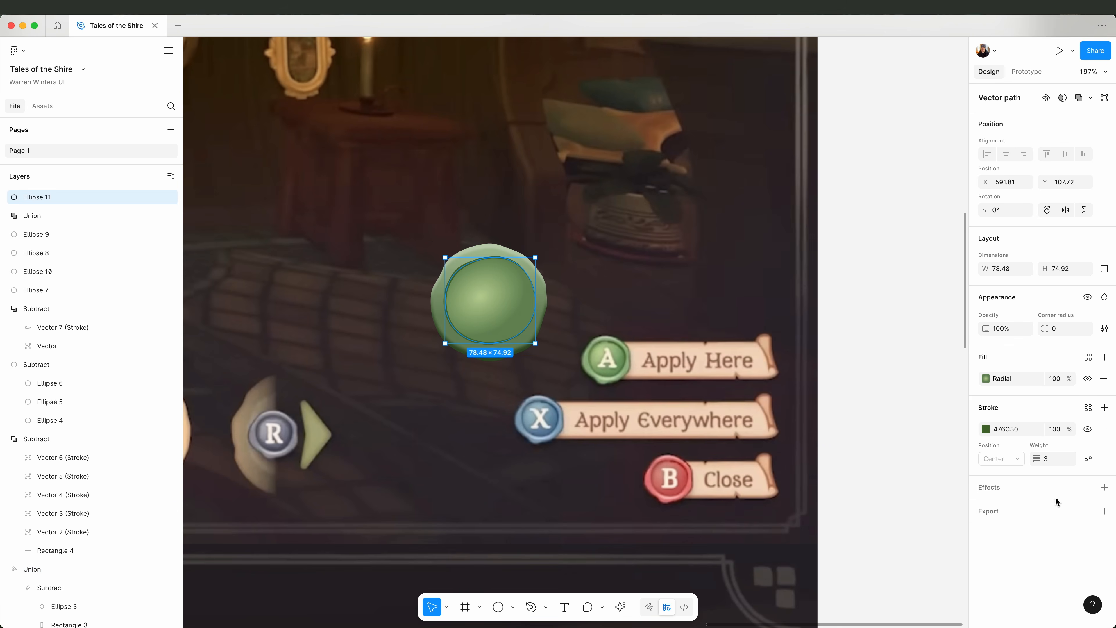
Add a white drop shadow at 75% opacity to the inner ellipse, with offset Y 0 and blur 4.
{"action": "left_click", "coordinate": [1104, 487]}
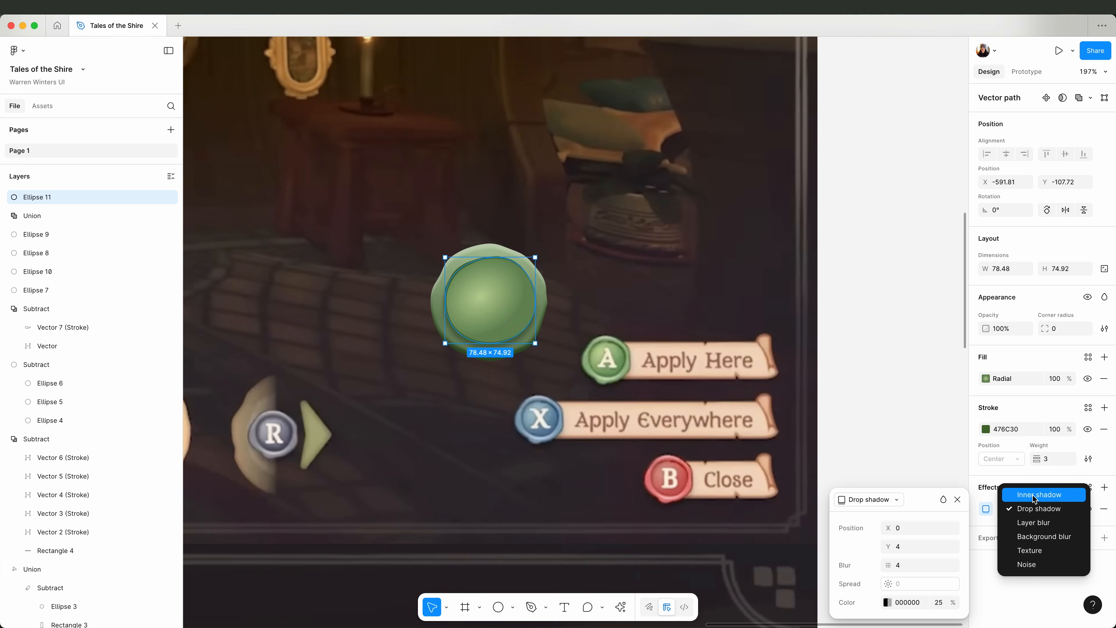
{"action": "left_click", "coordinate": [1032, 509]}
{"action": "left_click_drag", "start_coordinate": [887, 546], "coordinate": [881, 546]}
{"action": "left_click", "coordinate": [887, 602]}
{"action": "left_click_drag", "start_coordinate": [716, 374], "coordinate": [700, 357]}
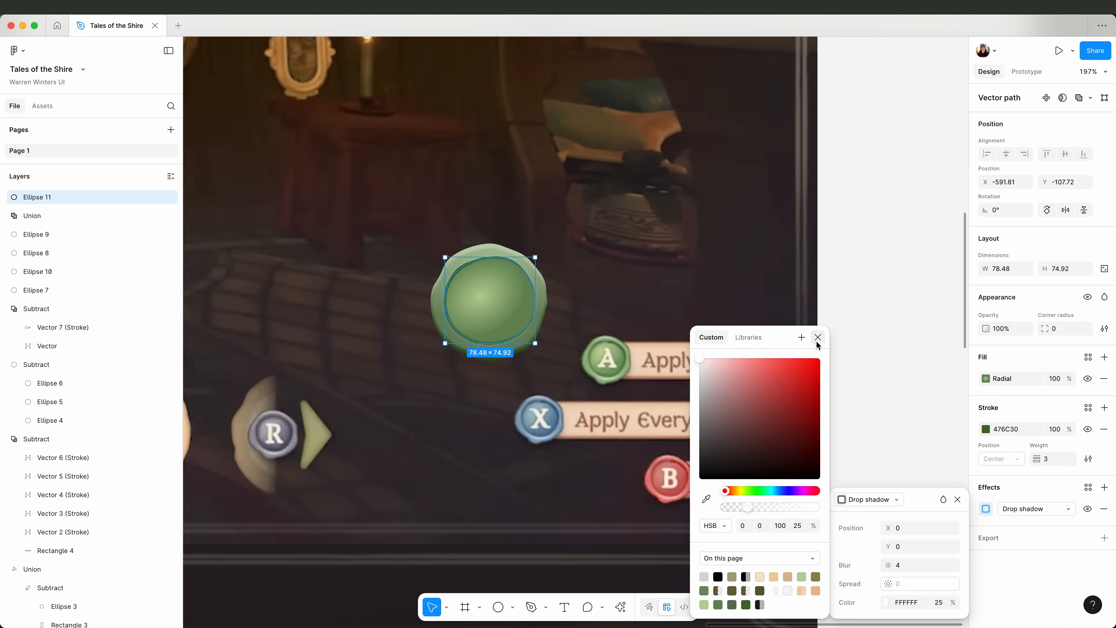
{"action": "left_click", "coordinate": [817, 337]}
{"action": "left_click", "coordinate": [939, 602]}
{"action": "type", "text": "75"}
{"action": "key", "text": "Return"}
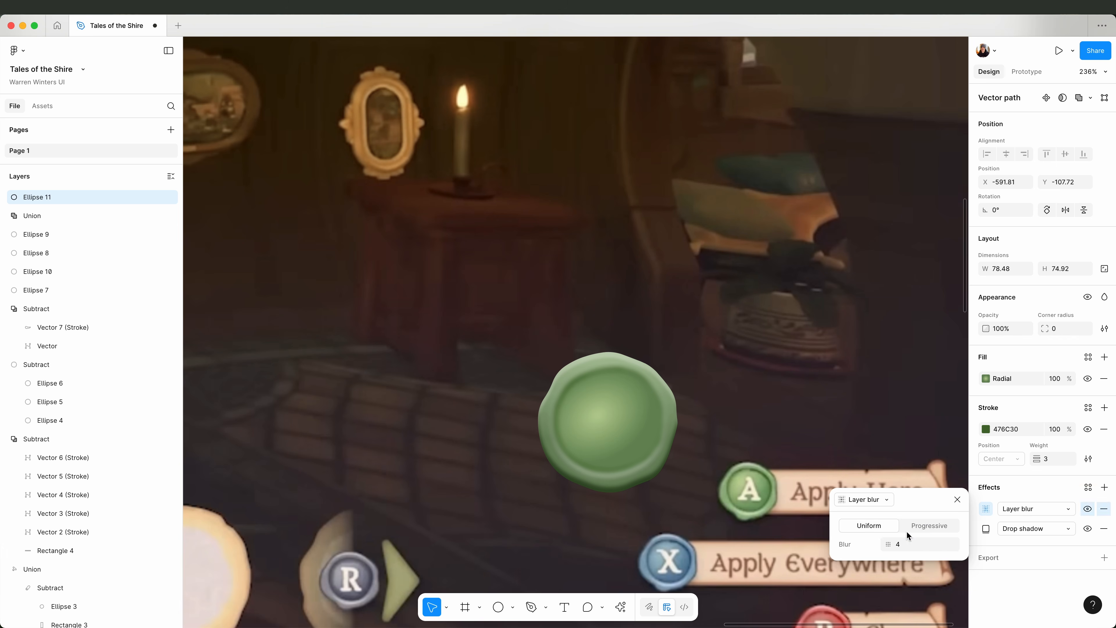
Apply a progressive layer blur to the inner ellipse, starting at 1 and ending at .5.
{"action": "left_click", "coordinate": [906, 530]}
{"action": "left_click", "coordinate": [901, 545]}
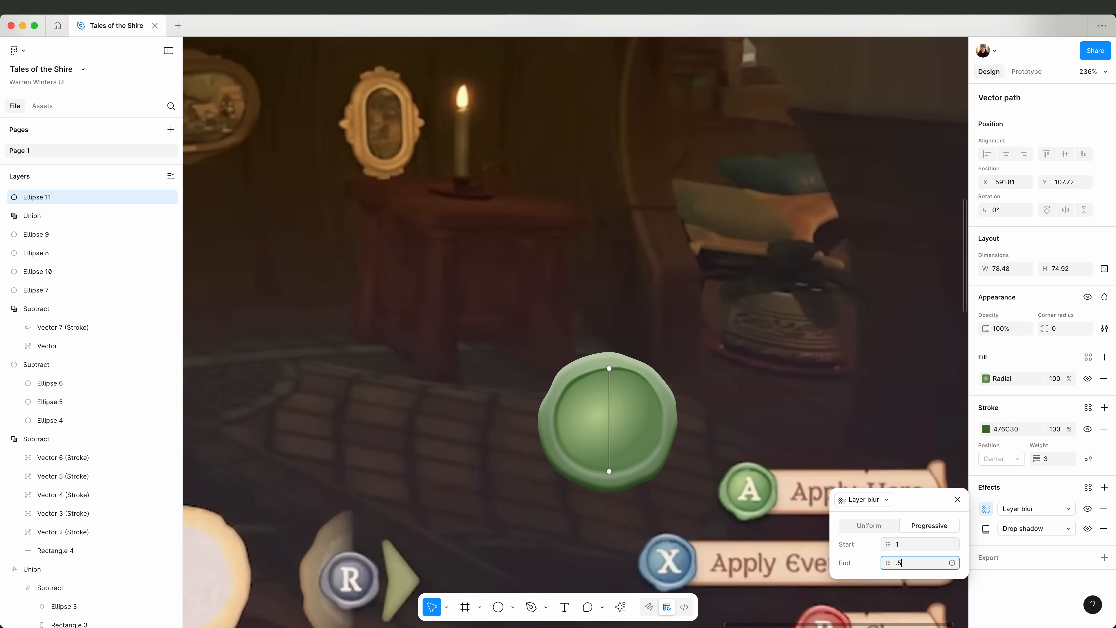
{"action": "key", "text": "Return"}
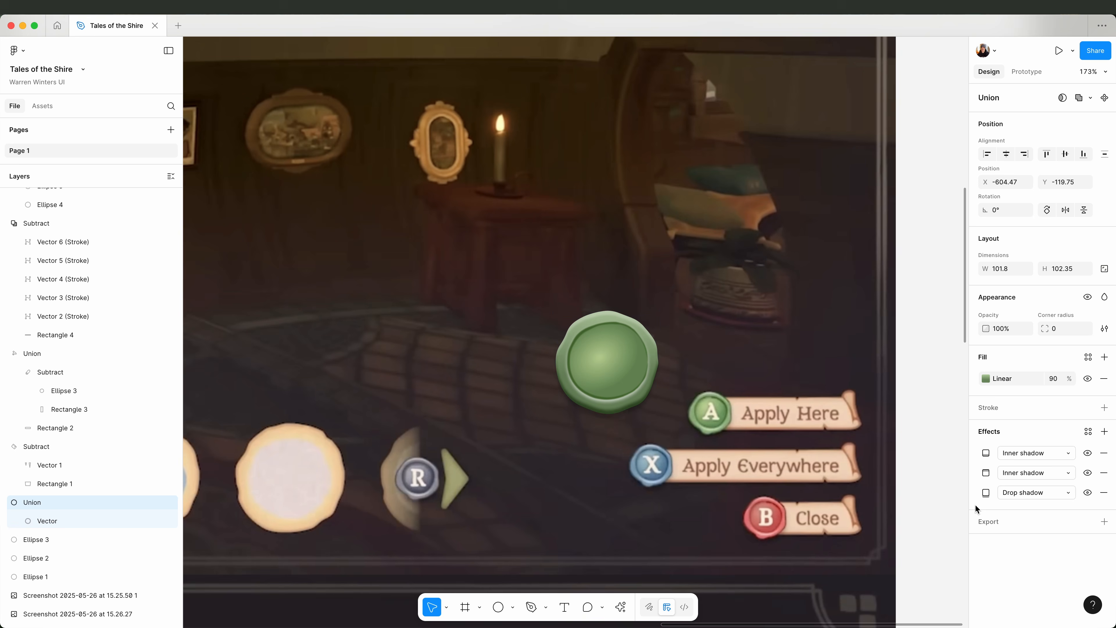
Add a drop shadow to the outer seal shape and fine-tune the inner ellipse's radial gradient position.
{"action": "left_click", "coordinate": [985, 492]}
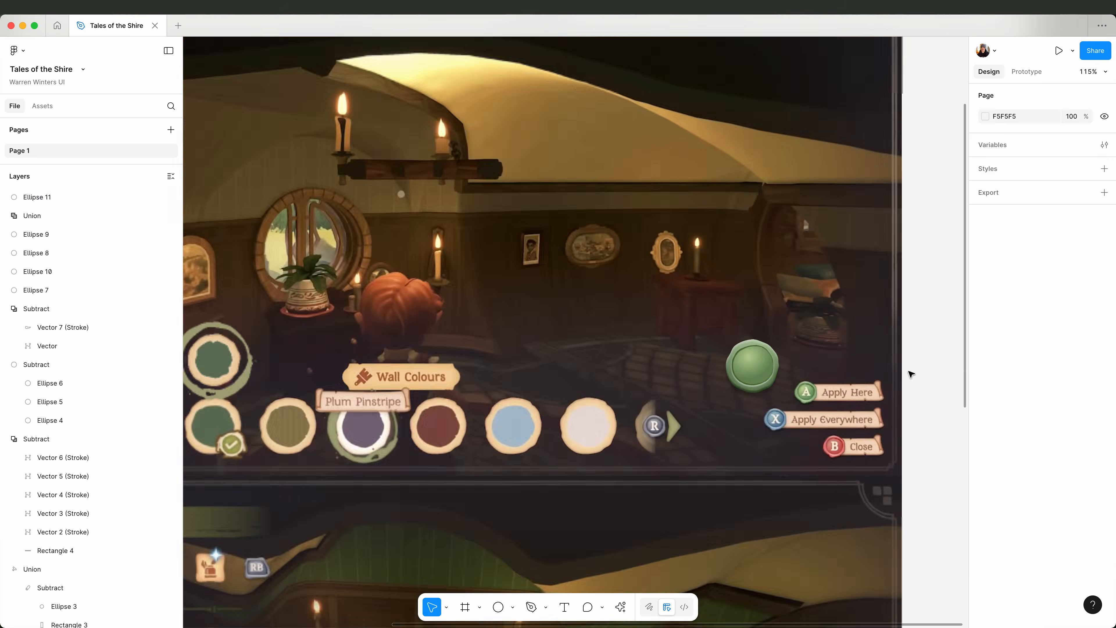
{"action": "scroll", "coordinate": [803, 340], "scroll_direction": "down", "scroll_amount": 5}
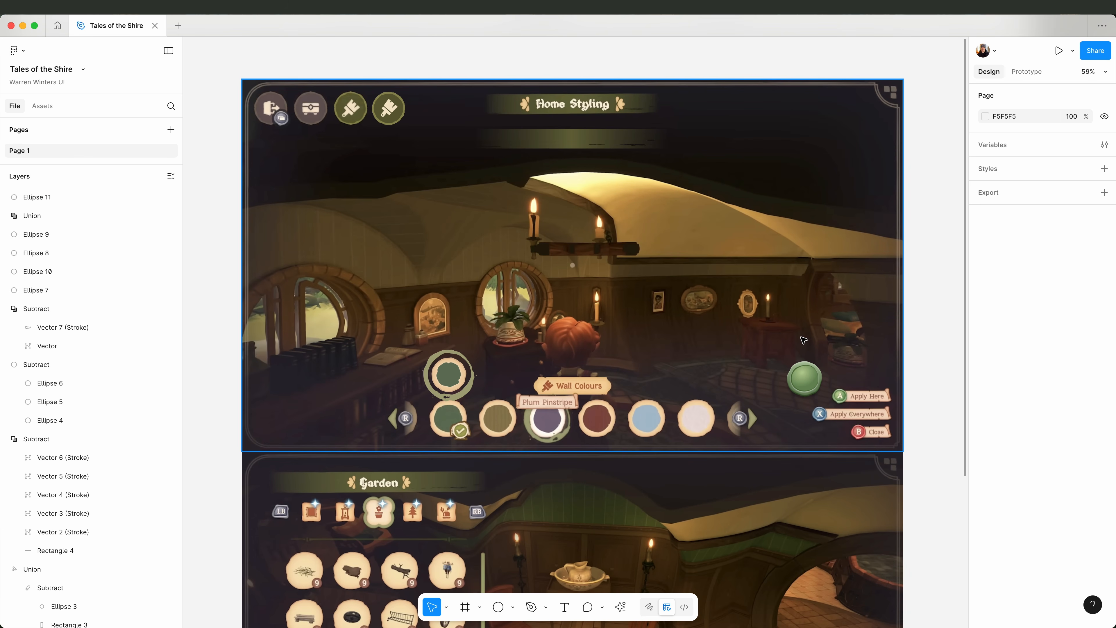
Set the letter on the seal to Labrada SemiBold at size 52 and change it to A.
{"action": "scroll", "coordinate": [934, 243], "scroll_direction": "down", "scroll_amount": 3}
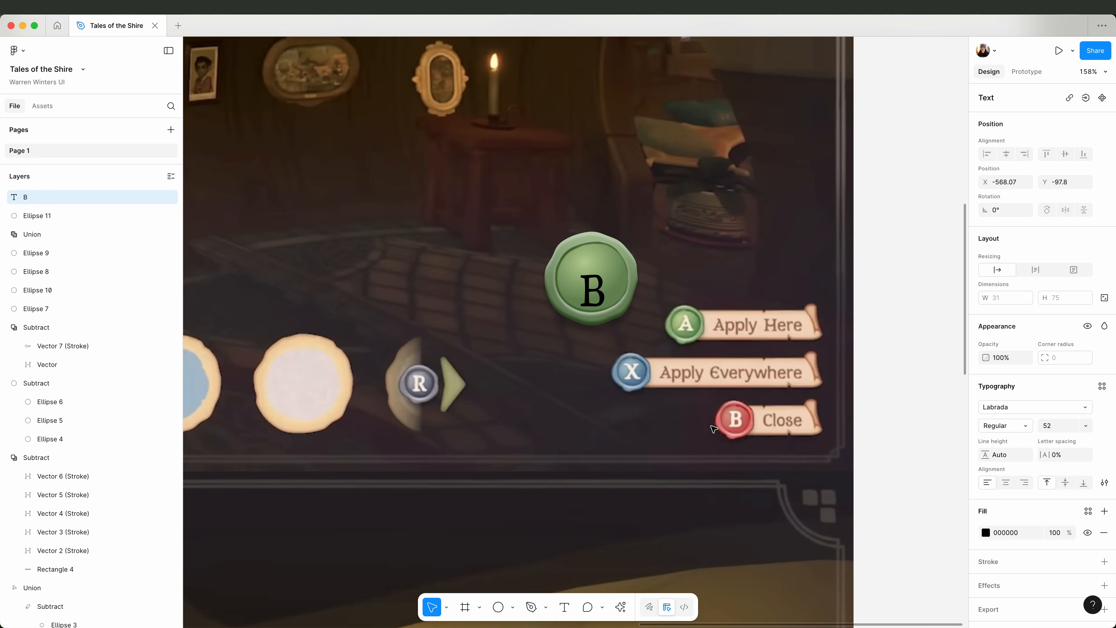
{"action": "left_click", "coordinate": [1006, 425]}
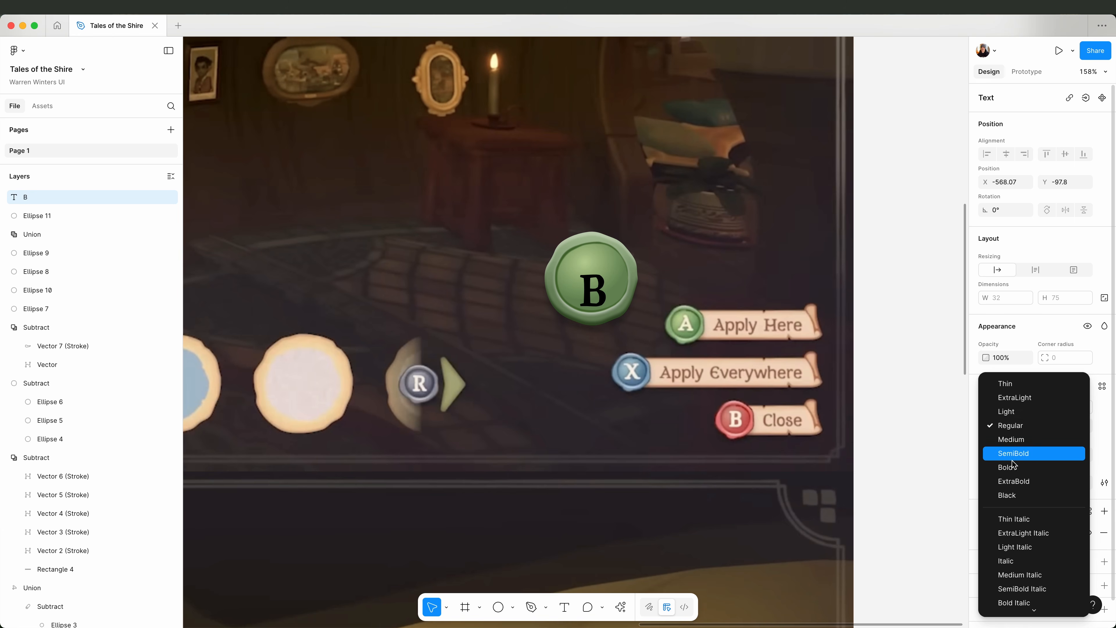
{"action": "left_click", "coordinate": [1012, 458]}
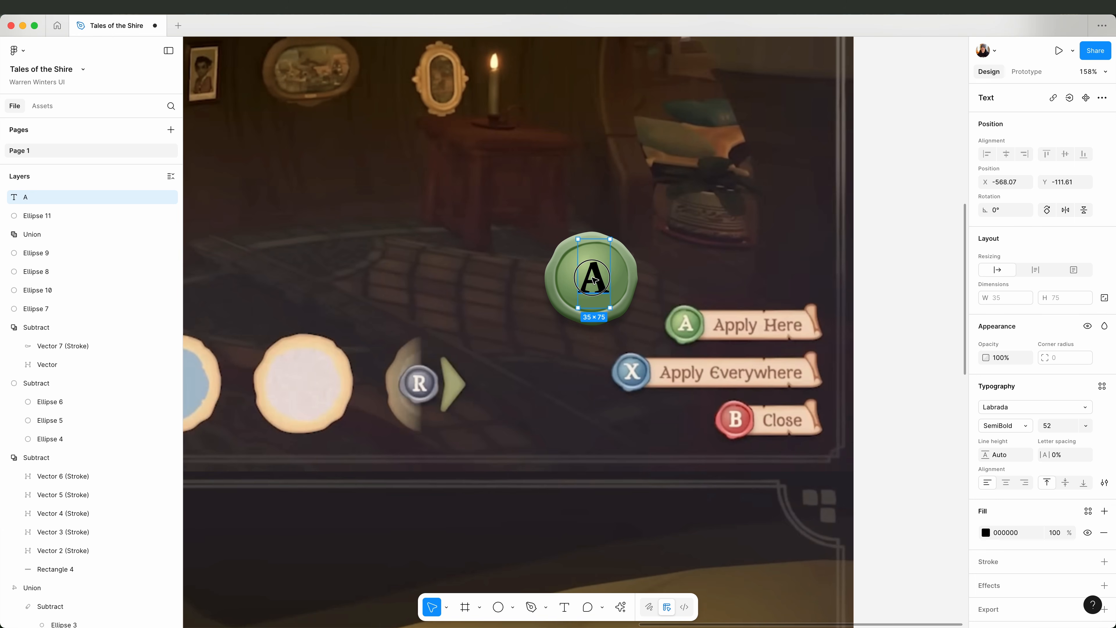
Colour the seal's letter A with E6E9C8 and apply the M3/Elevation Light effect style 1.
{"action": "left_click", "coordinate": [983, 527]}
{"action": "left_click", "coordinate": [886, 291]}
{"action": "left_click", "coordinate": [889, 501]}
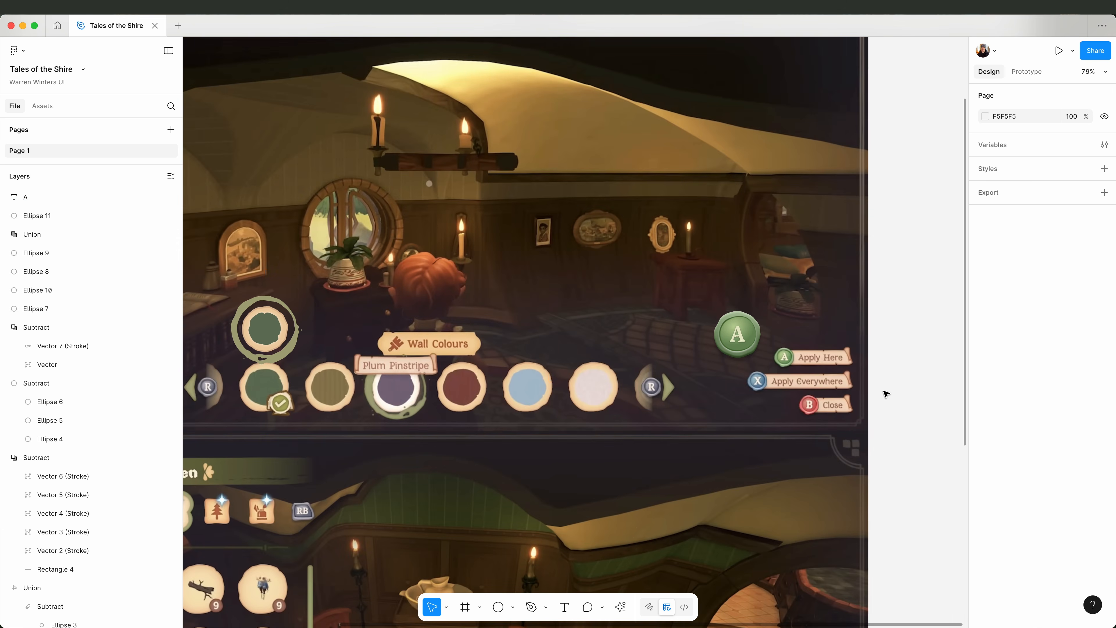
{"action": "scroll", "coordinate": [722, 355], "scroll_direction": "up", "scroll_amount": 5}
{"action": "left_click", "coordinate": [756, 315]}
{"action": "left_click", "coordinate": [799, 344]}
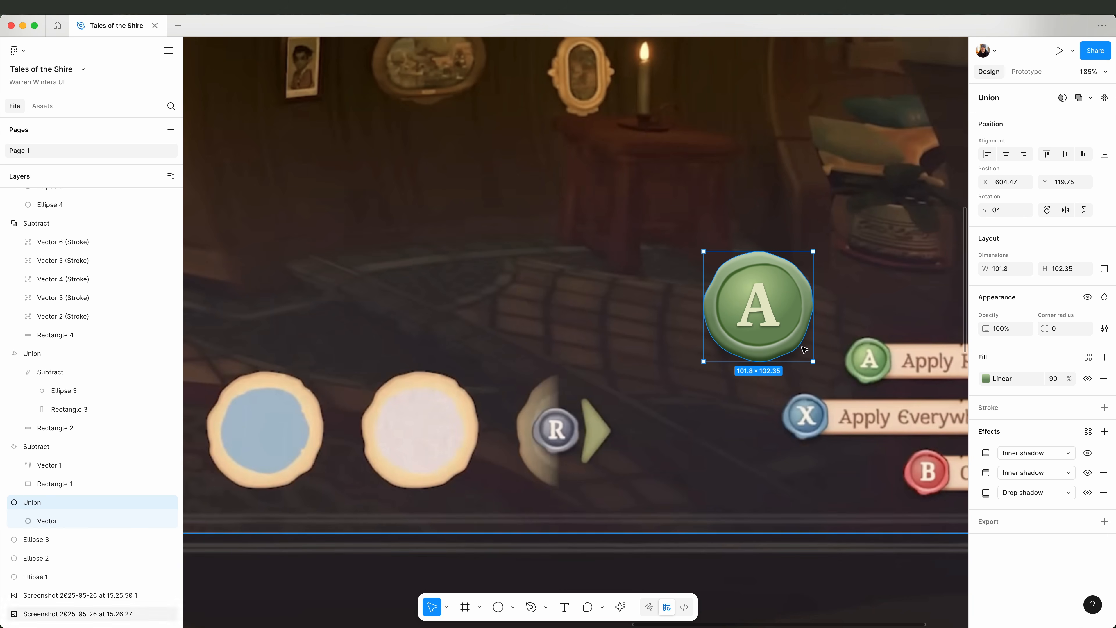
{"action": "left_click", "coordinate": [36, 446]}
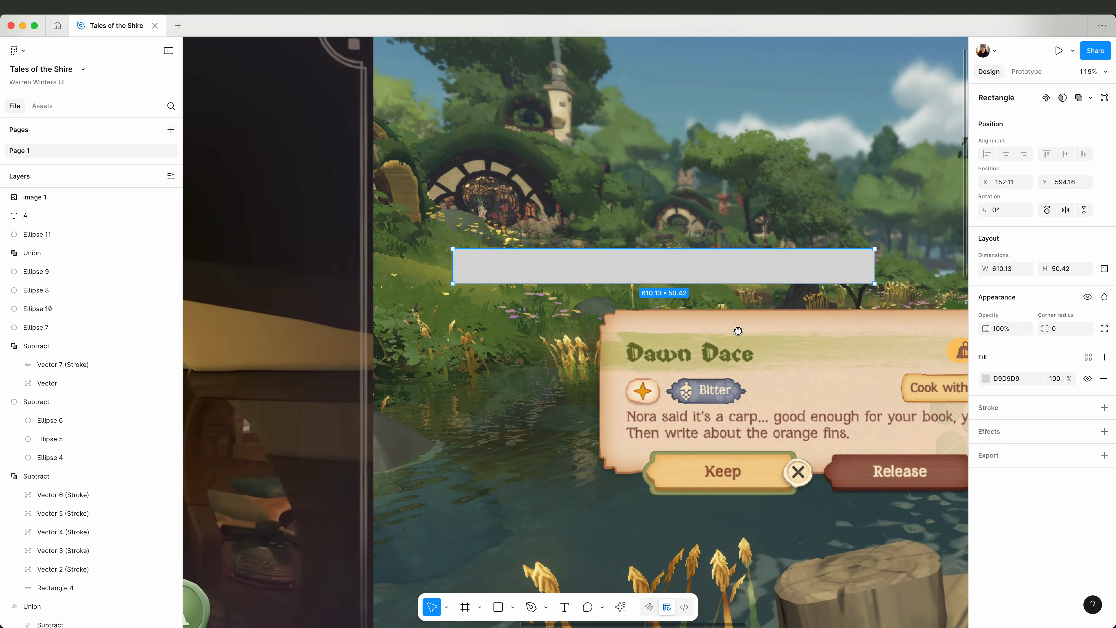
Draw a horizontal line along the grey rectangle above the Dawn Dace card with the Pen tool at stroke weight 56.
{"action": "scroll", "coordinate": [394, 282], "scroll_direction": "right", "scroll_amount": 3}
{"action": "key", "text": "p"}
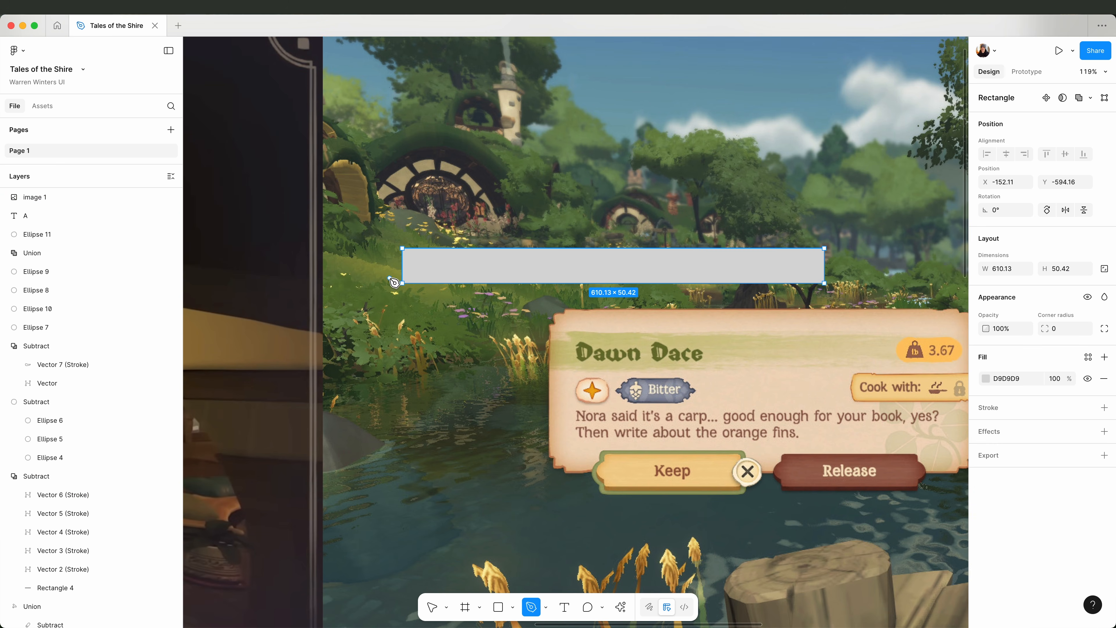
{"action": "left_click", "coordinate": [390, 278]}
{"action": "left_click", "coordinate": [775, 278]}
{"action": "left_click_drag", "start_coordinate": [1036, 314], "coordinate": [1085, 323]}
Apply a brush style from the brush list to the line's stroke and set the brush direction to point left.
{"action": "left_click", "coordinate": [1089, 313]}
{"action": "left_click", "coordinate": [939, 359]}
{"action": "left_click", "coordinate": [899, 380]}
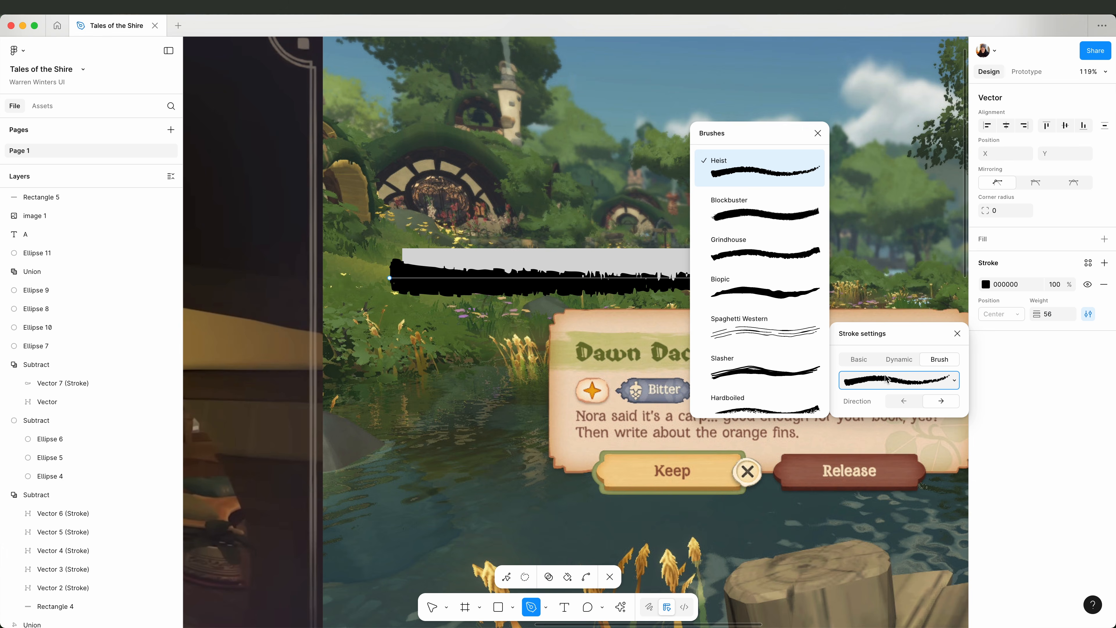
{"action": "scroll", "coordinate": [774, 391], "scroll_direction": "down", "scroll_amount": 2}
{"action": "left_click", "coordinate": [773, 404]}
{"action": "left_click", "coordinate": [904, 400]}
{"action": "left_click", "coordinate": [957, 333]}
Add offset copies of the brushed line across the rectangle and convert the strokes to shapes with Outline stroke.
{"action": "key", "text": "Escape"}
{"action": "mouse_move", "coordinate": [553, 276]}
{"action": "left_mouse_down"}
{"action": "mouse_move", "coordinate": [553, 257]}
{"action": "mouse_move", "coordinate": [546, 268]}
{"action": "left_mouse_up"}
{"action": "key", "text": "super+v"}
{"action": "left_click", "coordinate": [554, 280]}
{"action": "left_click", "coordinate": [536, 260], "text": "shift"}
{"action": "right_click", "coordinate": [537, 261]}
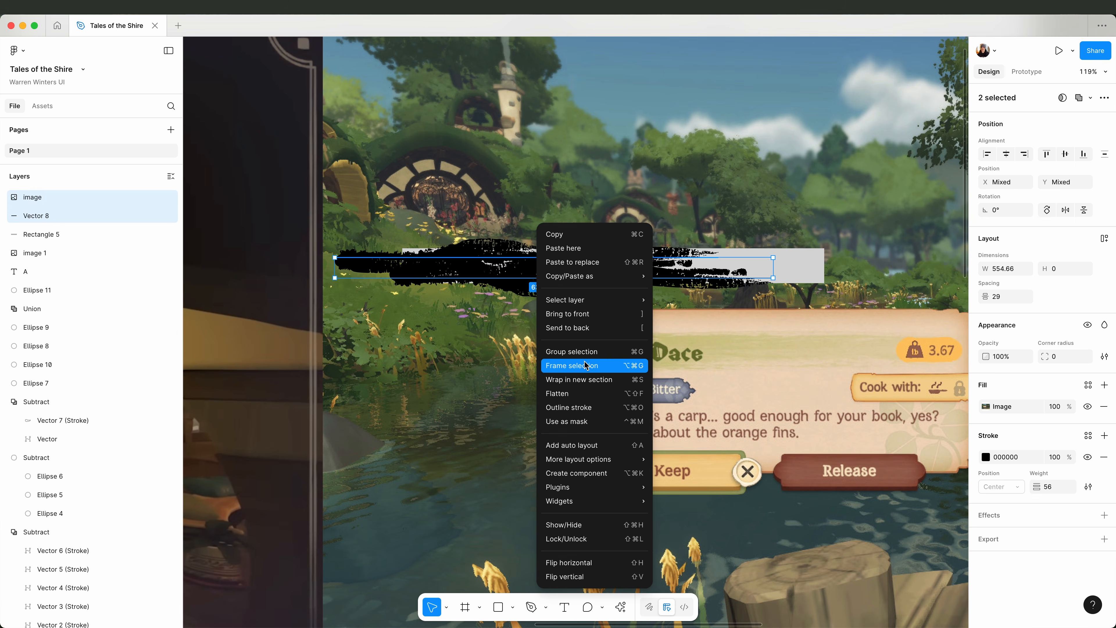
{"action": "left_click", "coordinate": [588, 406]}
Set the fill opacity of two outlined brush strokes to 80% and 70%.
{"action": "left_click", "coordinate": [554, 259]}
{"action": "left_click", "coordinate": [1054, 378]}
{"action": "type", "text": "80"}
{"action": "key", "text": "Return"}
{"action": "left_click_drag", "start_coordinate": [660, 281], "coordinate": [611, 251]}
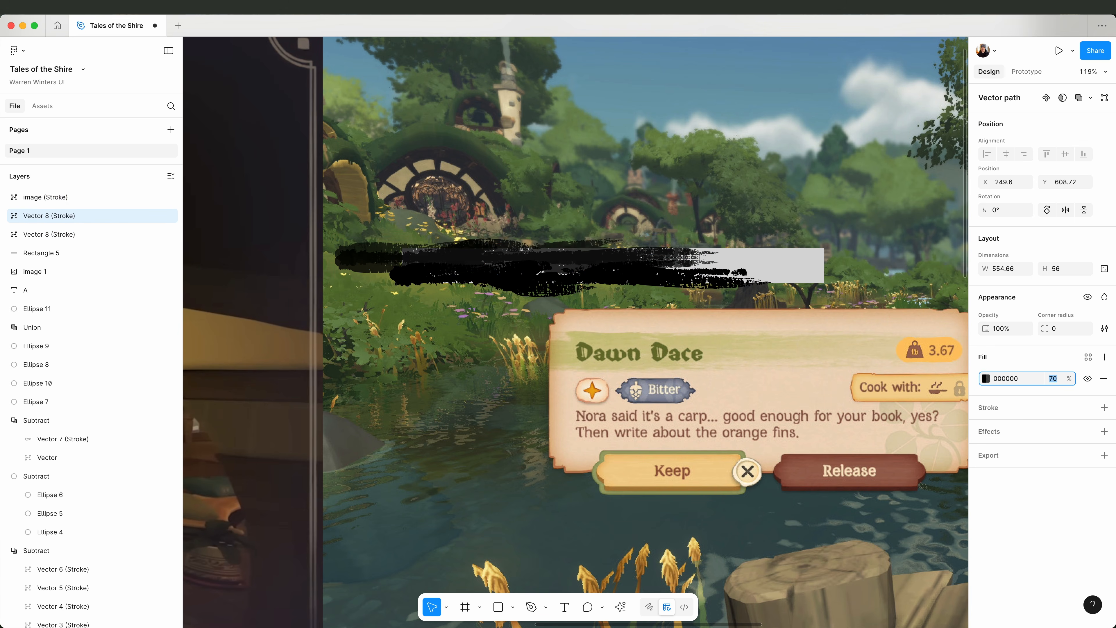
Recolour the outlined brush strokes D2C88D at 100% opacity and the rectangle beneath them DECFA4.
{"action": "left_click", "coordinate": [584, 278], "text": "shift"}
{"action": "left_click", "coordinate": [536, 259], "text": "shift"}
{"action": "key", "text": "Return"}
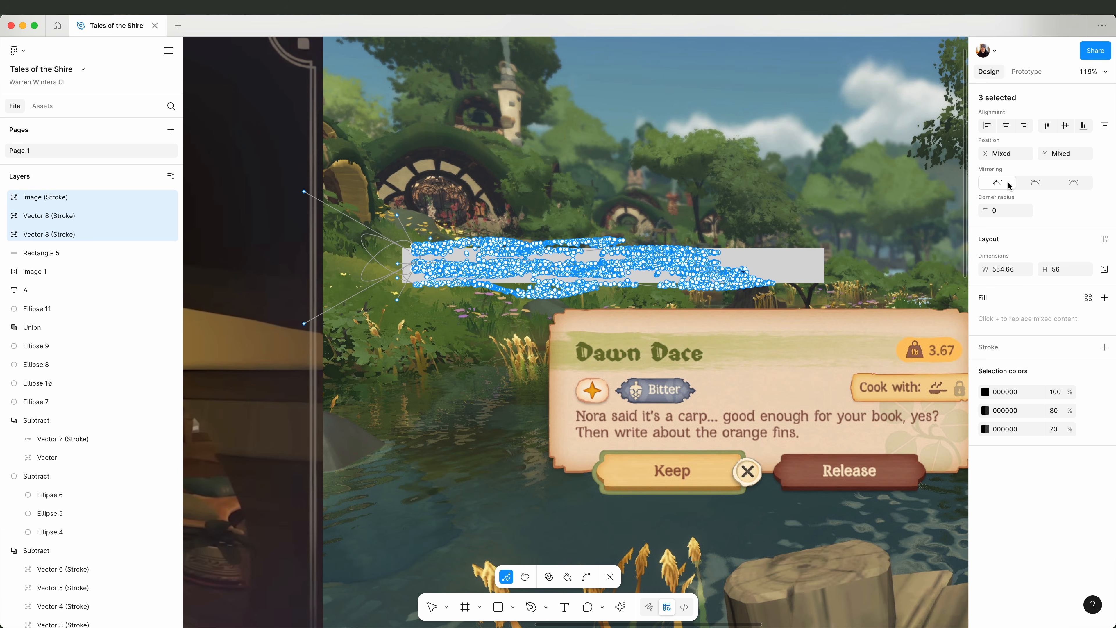
{"action": "key", "text": "Escape"}
{"action": "scroll", "coordinate": [609, 295], "scroll_direction": "right", "scroll_amount": 5}
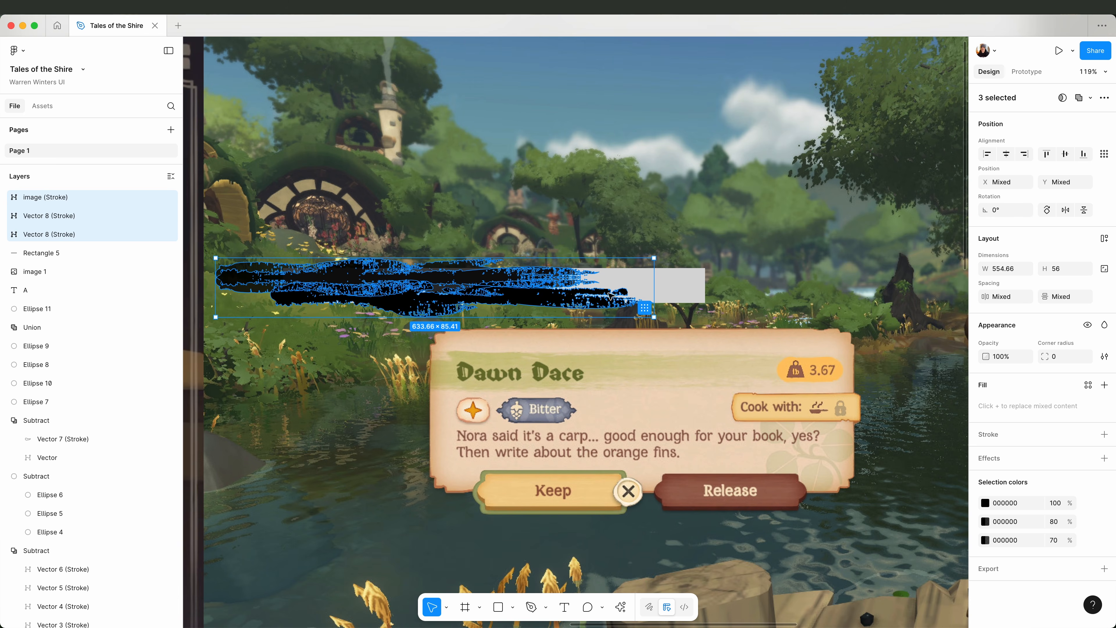
{"action": "left_click", "coordinate": [716, 372]}
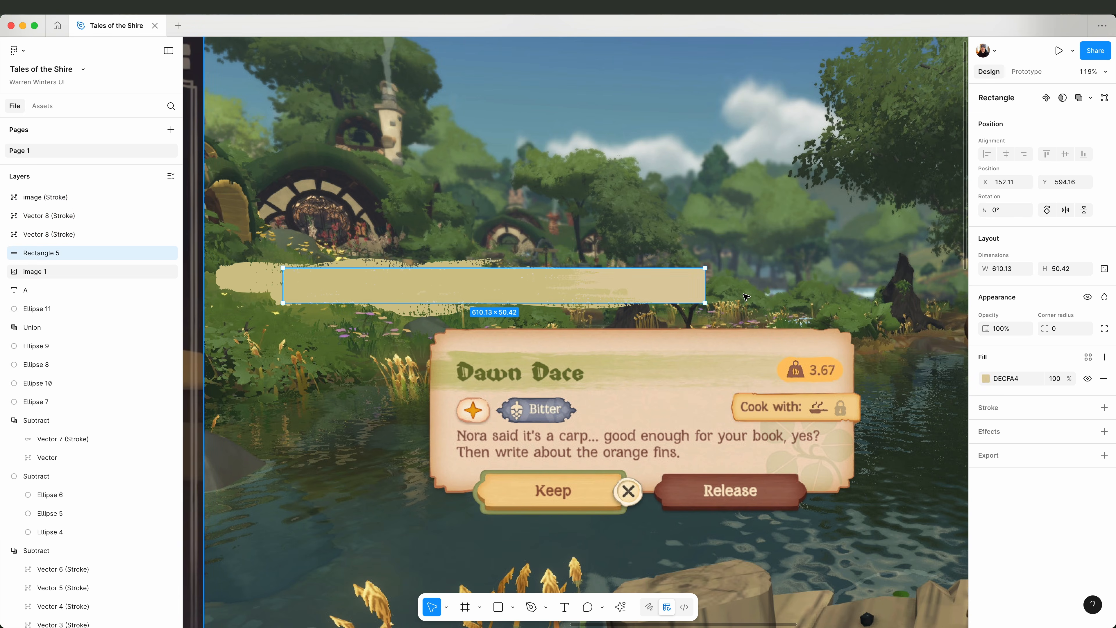
{"action": "left_click", "coordinate": [584, 288]}
{"action": "left_click", "coordinate": [483, 265], "text": "shift"}
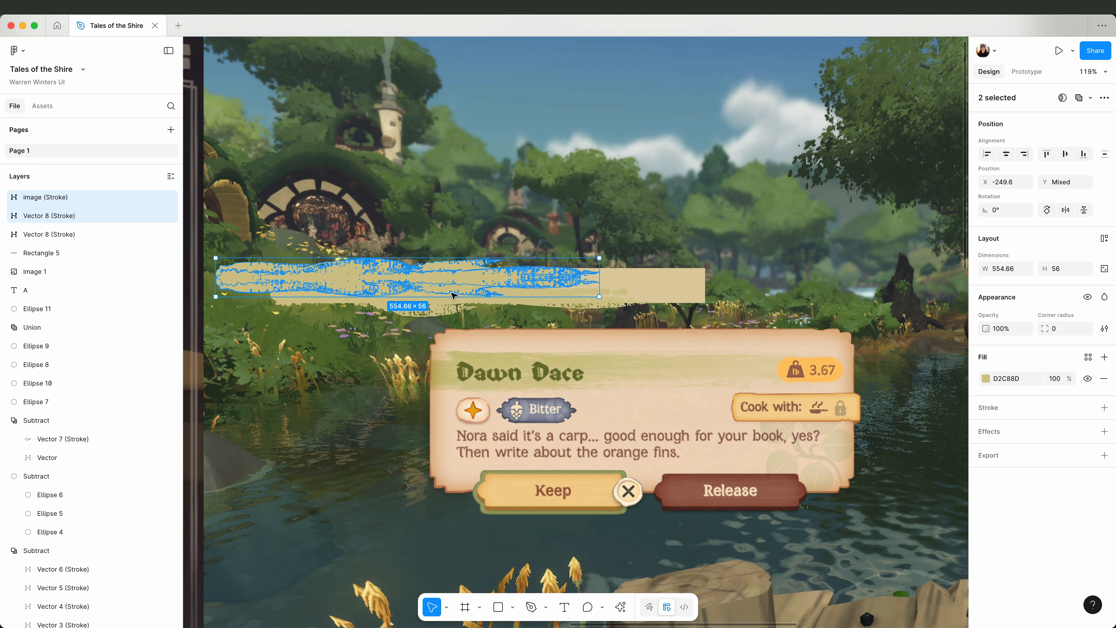
Duplicate the brush strokes at about 424 × 43, with a spare set above the banner and a copy rotated 180° at its lower right.
{"action": "left_click", "coordinate": [611, 304], "text": "shift"}
{"action": "left_click_drag", "start_coordinate": [639, 315], "coordinate": [594, 308]}
{"action": "mouse_move", "coordinate": [522, 295]}
{"action": "left_mouse_down"}
{"action": "mouse_move", "coordinate": [488, 293]}
{"action": "mouse_move", "coordinate": [478, 198]}
{"action": "left_mouse_up"}
{"action": "left_click_drag", "start_coordinate": [397, 303], "coordinate": [397, 310]}
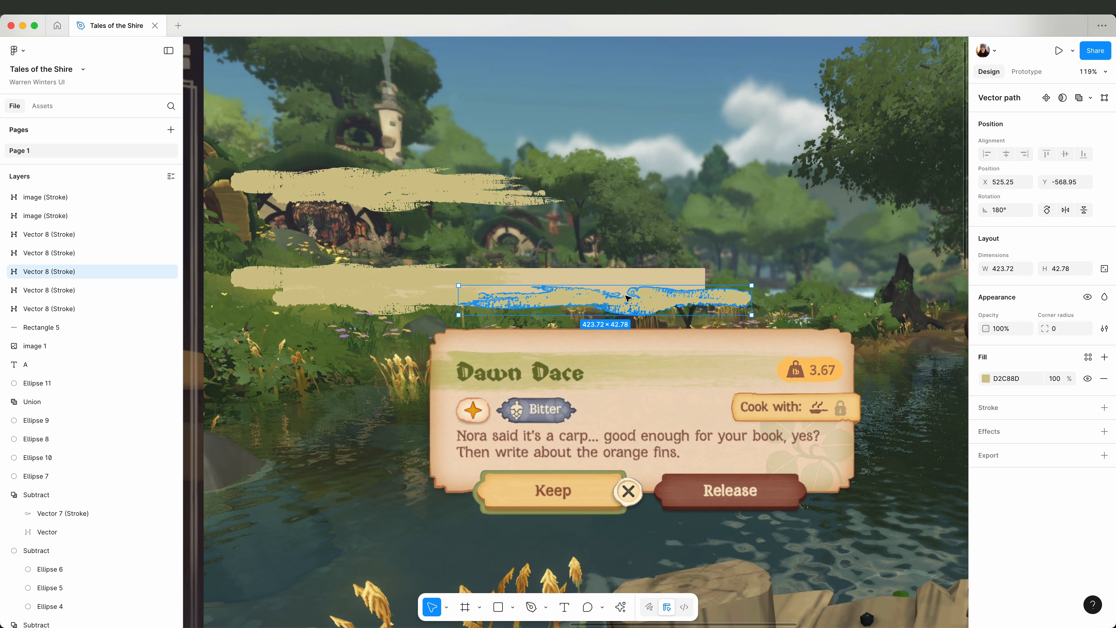
Copy the upper brush stroke to the right end of the rectangle and flip it horizontally and vertically.
{"action": "left_click", "coordinate": [443, 276]}
{"action": "key", "text": "shift+d"}
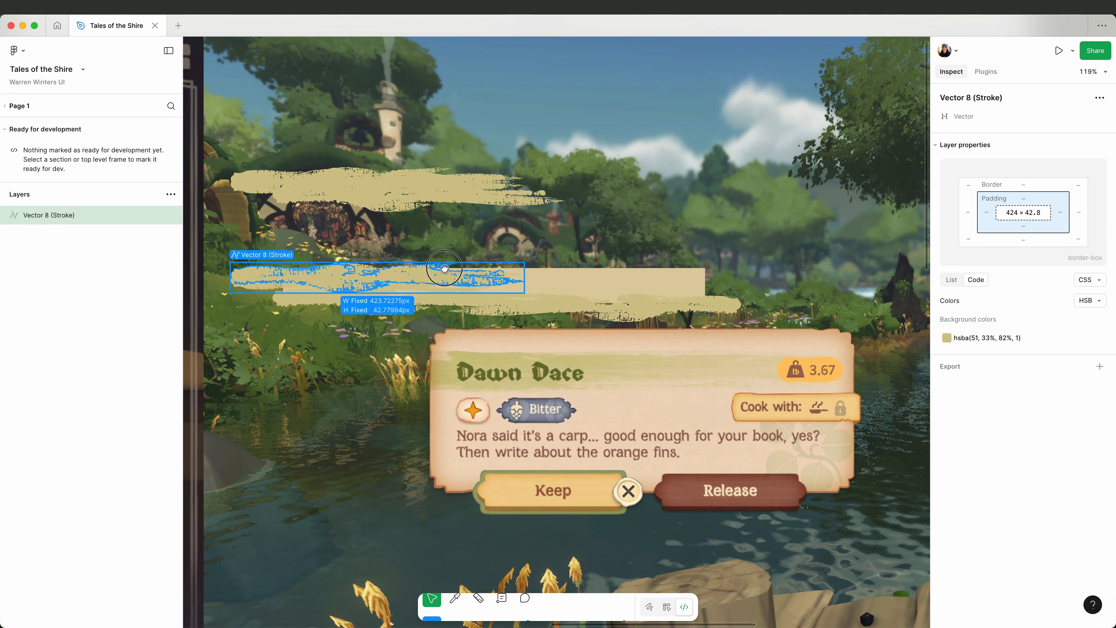
{"action": "scroll", "coordinate": [443, 269], "scroll_direction": "left", "scroll_amount": 4}
{"action": "key", "text": "shift+d"}
{"action": "left_click_drag", "start_coordinate": [448, 275], "coordinate": [667, 275]}
{"action": "key", "text": "shift+h"}
{"action": "key", "text": "shift+v"}
{"action": "left_click_drag", "start_coordinate": [820, 282], "coordinate": [896, 273]}
Combine the brush strokes overlapping the rectangle into one shape with Union.
{"action": "left_click", "coordinate": [812, 307], "text": "shift"}
{"action": "left_click", "coordinate": [584, 291], "text": "shift"}
{"action": "left_click", "coordinate": [395, 279], "text": "shift"}
{"action": "left_click", "coordinate": [439, 303], "text": "shift"}
{"action": "mouse_move", "coordinate": [769, 311]}
{"action": "left_mouse_down"}
{"action": "mouse_move", "coordinate": [770, 134]}
{"action": "mouse_move", "coordinate": [735, 322]}
{"action": "left_mouse_up"}
{"action": "left_click", "coordinate": [1090, 97]}
{"action": "left_click", "coordinate": [1054, 116]}
Combine the united brush strokes with the rectangle using the Subtract boolean operation.
{"action": "left_click", "coordinate": [772, 295], "text": "shift"}
{"action": "right_click", "coordinate": [772, 295]}
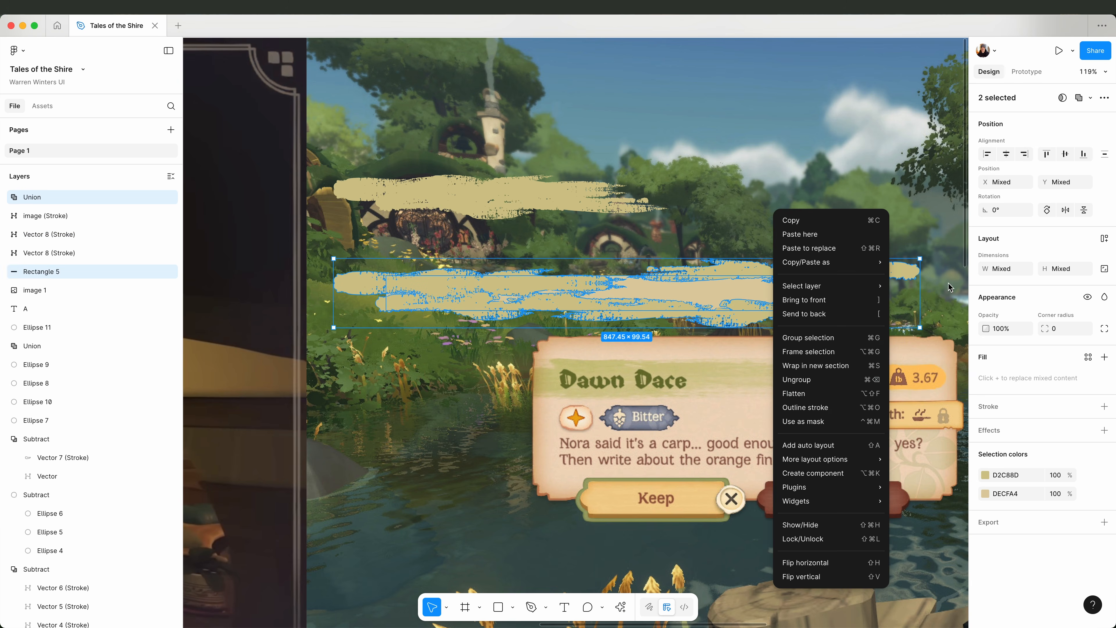
{"action": "left_click", "coordinate": [1091, 98]}
{"action": "left_click", "coordinate": [1054, 131]}
Move the three spare brush strokes down onto the subtracted banner shape.
{"action": "left_click", "coordinate": [797, 154]}
{"action": "left_click", "coordinate": [523, 210]}
{"action": "left_click", "coordinate": [517, 188], "text": "shift"}
{"action": "left_click", "coordinate": [518, 197], "text": "shift"}
{"action": "left_click_drag", "start_coordinate": [517, 196], "coordinate": [559, 292]}
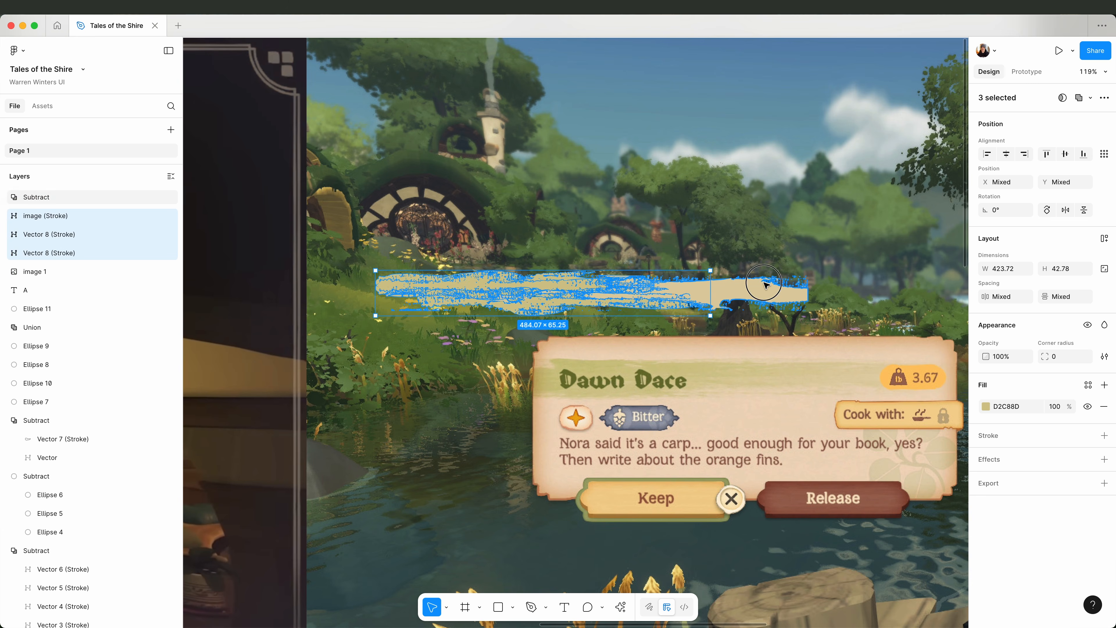
{"action": "double_click", "coordinate": [764, 284]}
{"action": "left_click", "coordinate": [68, 313]}
{"action": "key", "text": "Return"}
{"action": "scroll", "coordinate": [374, 306], "scroll_direction": "up", "scroll_amount": 3}
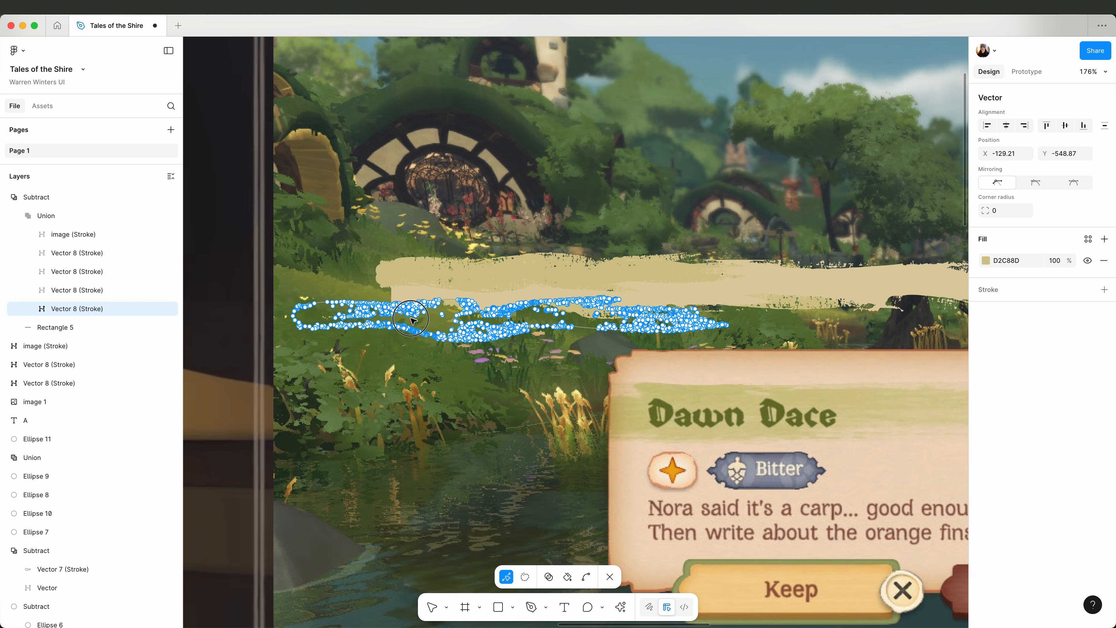
{"action": "key", "text": "Escape"}
{"action": "scroll", "coordinate": [360, 398], "scroll_direction": "down", "scroll_amount": 5}
{"action": "left_click", "coordinate": [597, 107]}
{"action": "left_click", "coordinate": [36, 197]}
{"action": "left_click", "coordinate": [4, 197]}
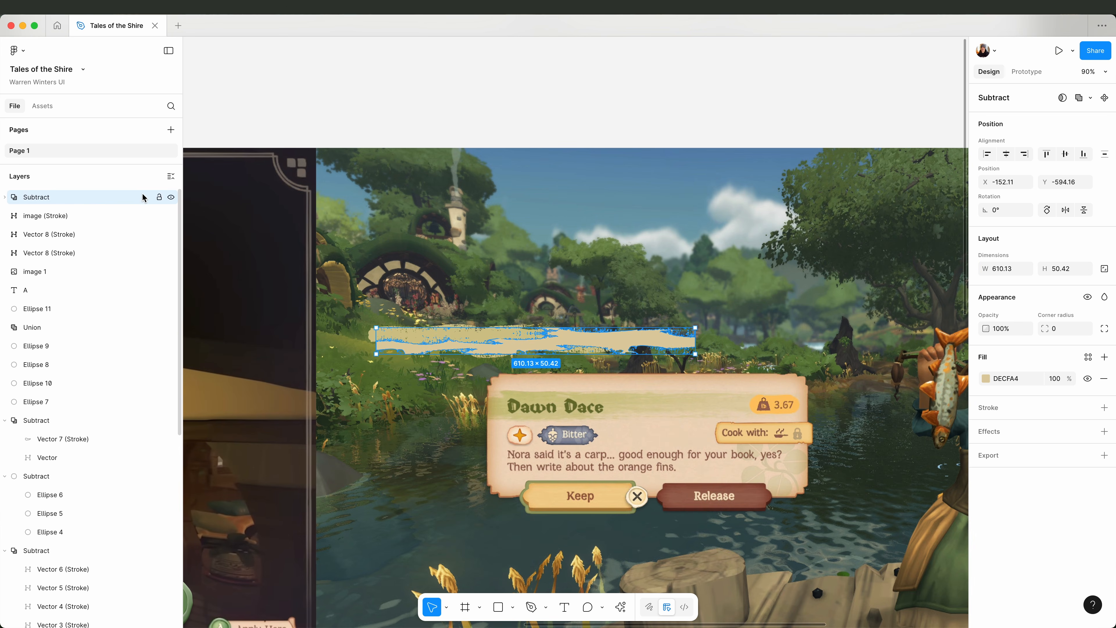
Duplicate a loose brush stroke along the banner's lower edge and recolour the subtracted banner shape D2C88D.
{"action": "key", "text": "super+d"}
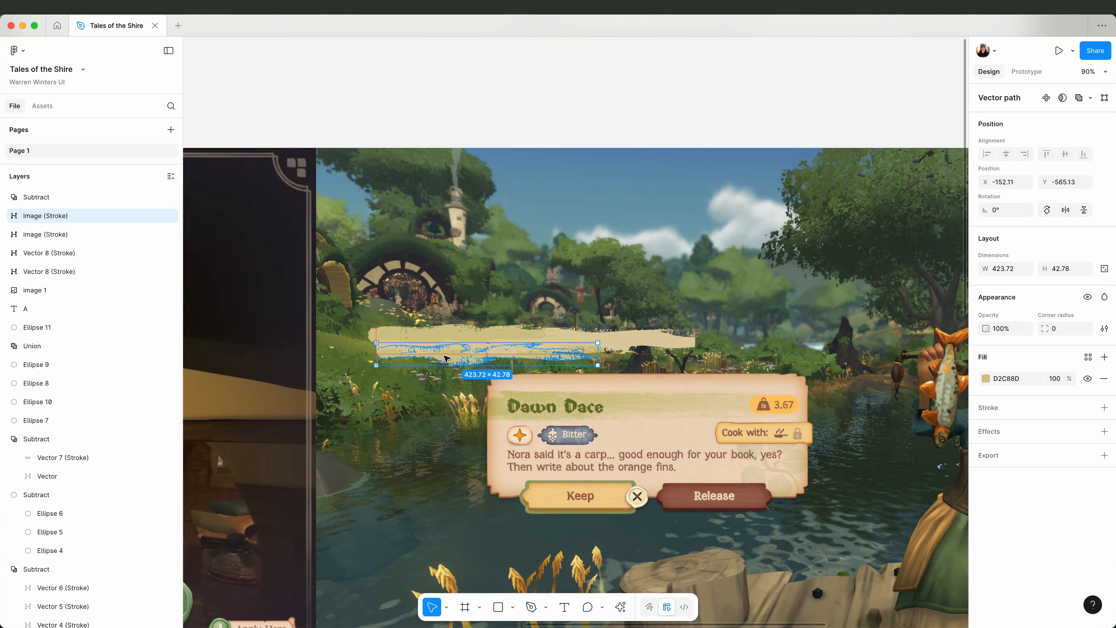
{"action": "left_click", "coordinate": [637, 340]}
{"action": "key", "text": "i"}
{"action": "left_click", "coordinate": [622, 393]}
{"action": "left_click", "coordinate": [575, 127]}
Flatten the duplicated brush stroke to about 29 high and align it with the banner's lower edge.
{"action": "left_click", "coordinate": [518, 341]}
{"action": "left_click", "coordinate": [472, 358]}
{"action": "left_click_drag", "start_coordinate": [487, 365], "coordinate": [487, 358]}
{"action": "left_click_drag", "start_coordinate": [478, 354], "coordinate": [478, 358]}
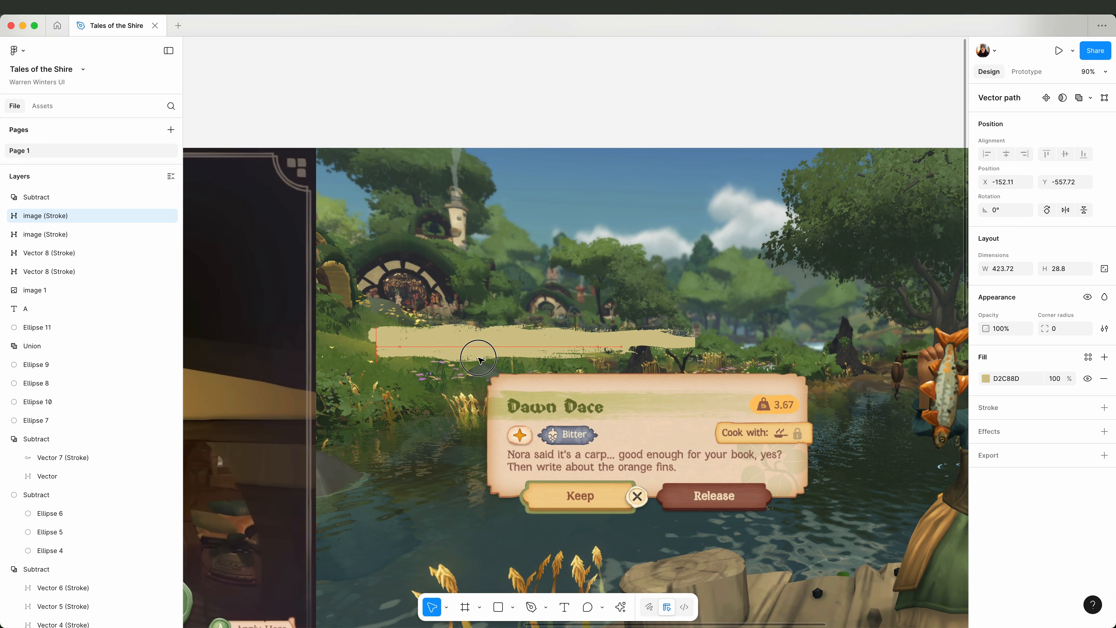
{"action": "left_click", "coordinate": [620, 83]}
{"action": "left_click", "coordinate": [522, 325]}
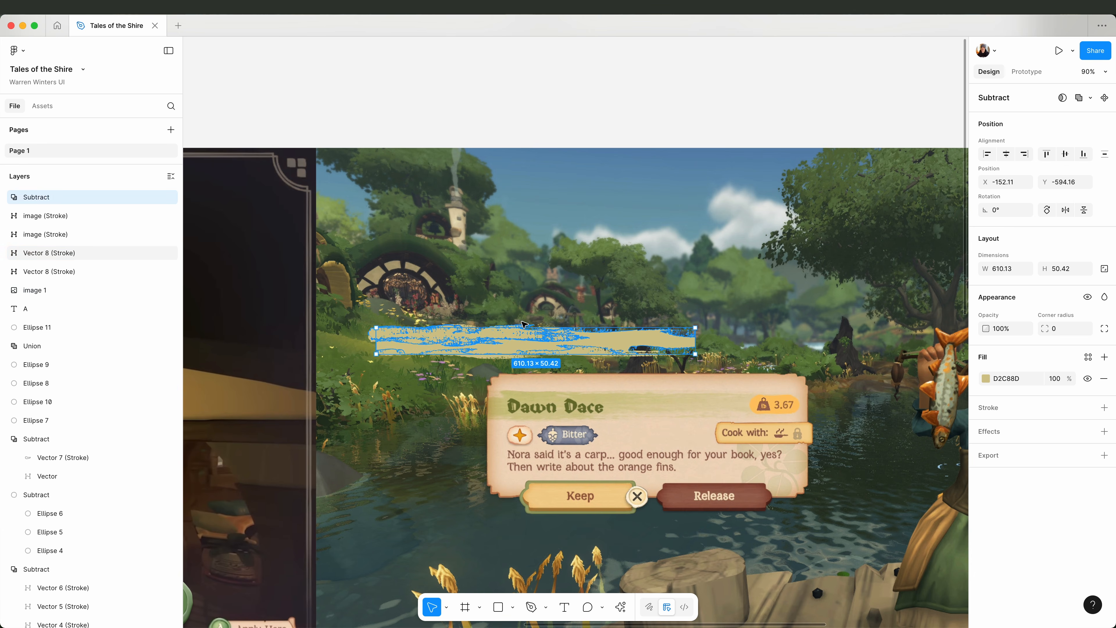
Flatten the brush stroke on the banner's upper edge to about 424 × 29 and line it up with the banner's left end.
{"action": "left_click", "coordinate": [523, 128]}
{"action": "left_click", "coordinate": [422, 336]}
{"action": "left_click", "coordinate": [372, 334]}
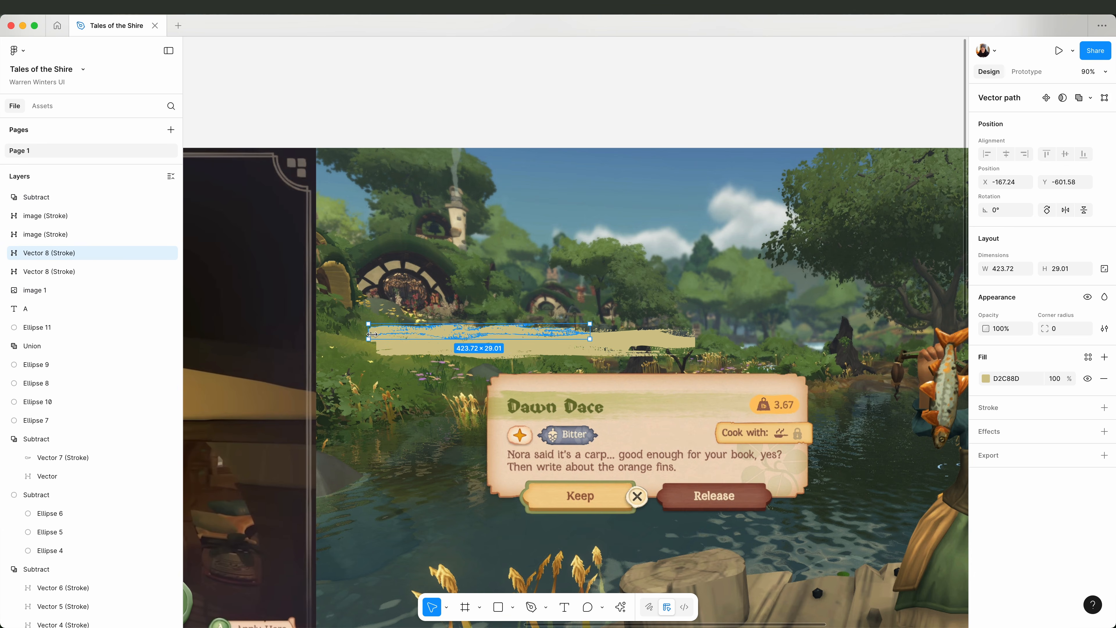
{"action": "left_click", "coordinate": [394, 345]}
{"action": "left_click", "coordinate": [380, 336]}
{"action": "left_click", "coordinate": [421, 346]}
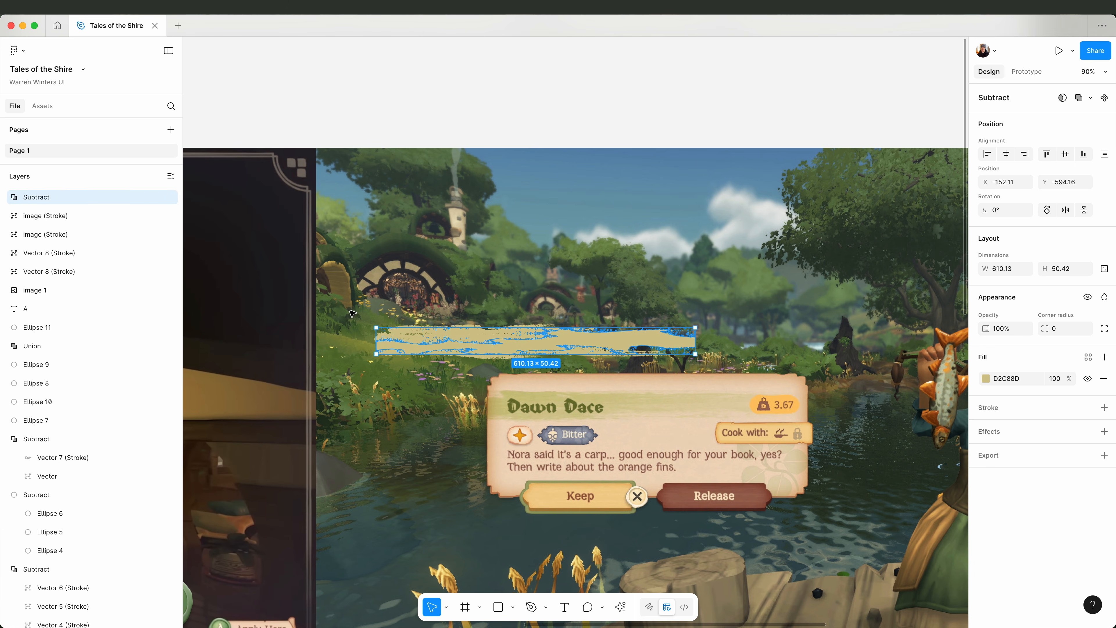
{"action": "left_click", "coordinate": [439, 329]}
{"action": "left_click", "coordinate": [552, 100]}
Select the subtracted banner shape and its four loose brush strokes and merge them with Union.
{"action": "left_click_drag", "start_coordinate": [353, 307], "coordinate": [709, 365]}
{"action": "right_click", "coordinate": [46, 196]}
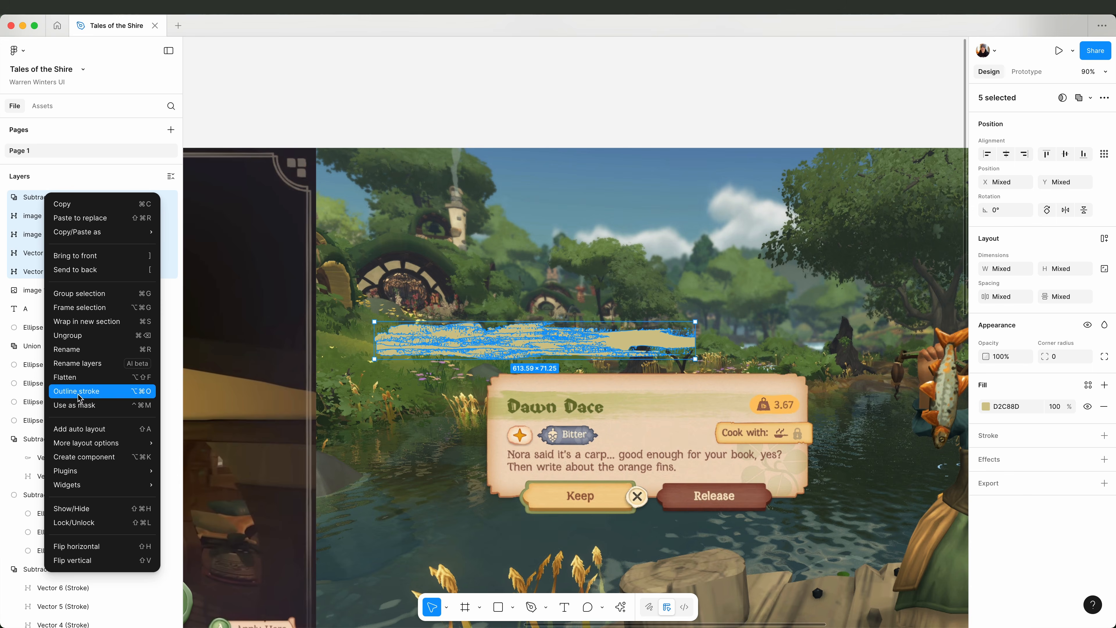
{"action": "left_click", "coordinate": [1086, 98]}
{"action": "left_click", "coordinate": [1072, 121]}
Fill the merged banner with a linear gradient from CBC383 to E1CFA7, sampling the colours from the Dawn Dace card.
{"action": "left_click", "coordinate": [985, 378]}
{"action": "left_click", "coordinate": [857, 318]}
{"action": "left_click", "coordinate": [839, 366]}
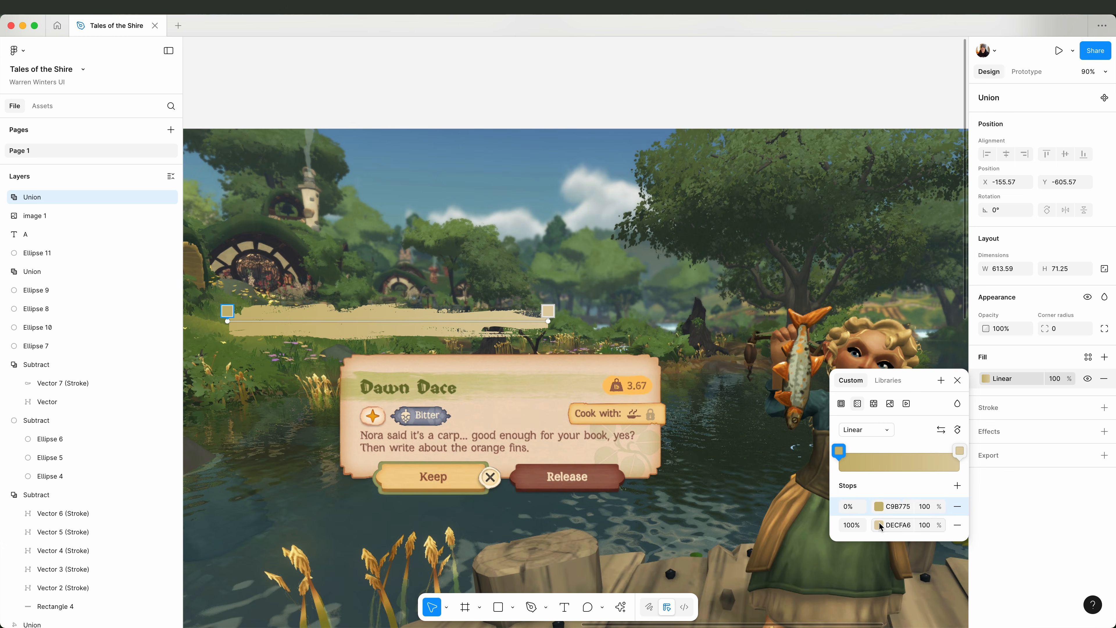
{"action": "left_click", "coordinate": [879, 525]}
{"action": "left_click", "coordinate": [706, 499]}
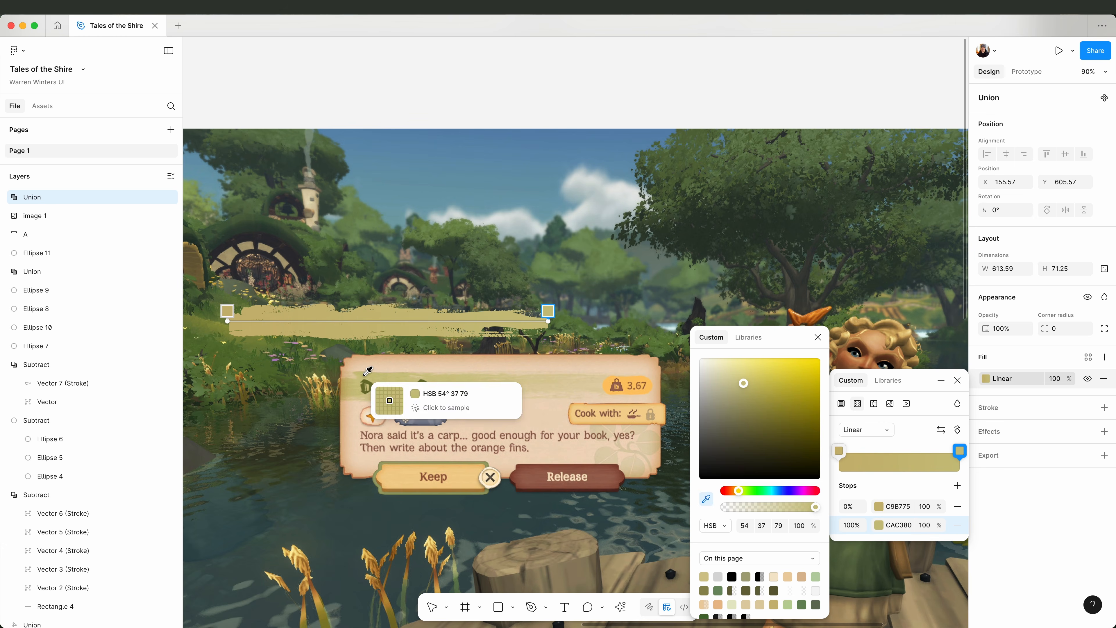
{"action": "left_click", "coordinate": [370, 375]}
{"action": "left_click", "coordinate": [879, 506]}
{"action": "left_click", "coordinate": [706, 498]}
{"action": "left_click", "coordinate": [364, 374]}
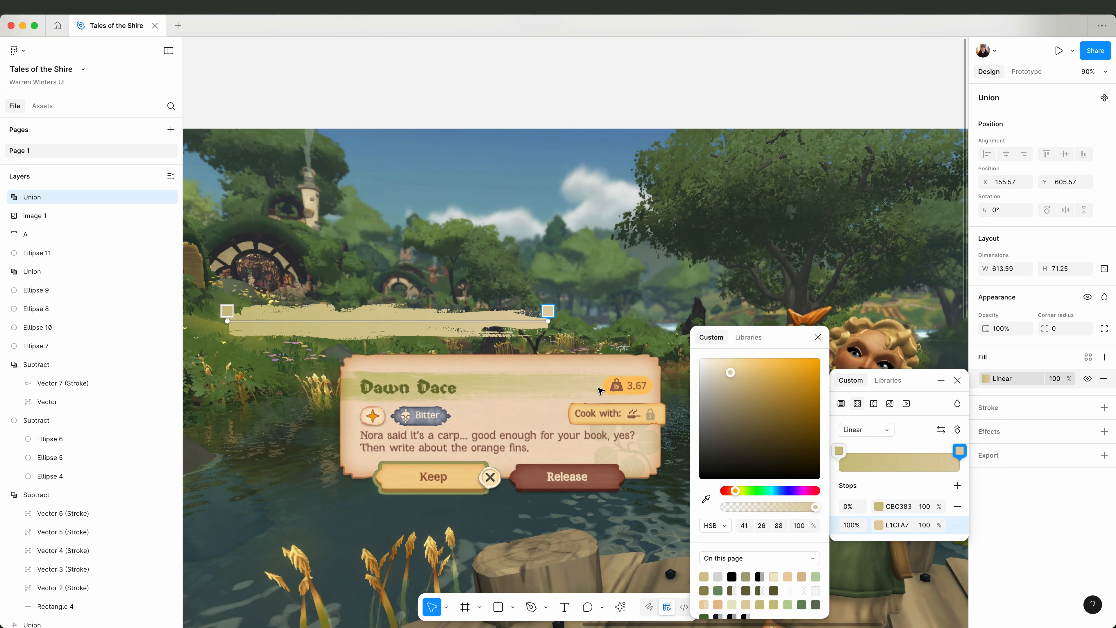
{"action": "key", "text": "Escape"}
{"action": "key", "text": "Escape"}
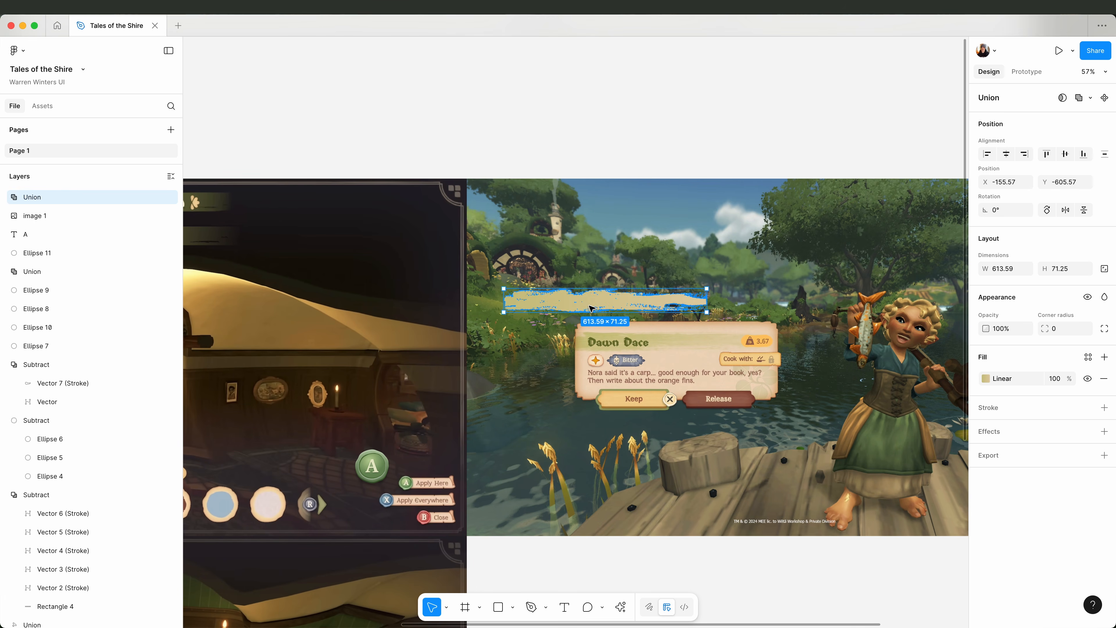
Stretch the brush banner to about 900 × 71 and duplicate it.
{"action": "scroll", "coordinate": [650, 261], "scroll_direction": "up", "scroll_amount": 2}
{"action": "left_click_drag", "start_coordinate": [839, 278], "coordinate": [931, 281]}
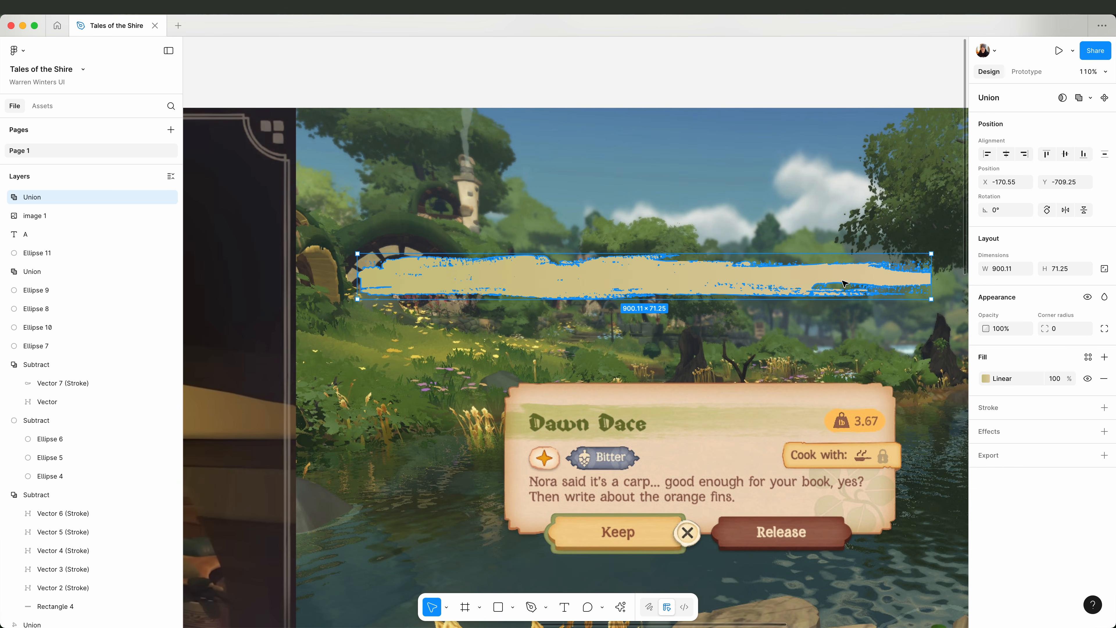
{"action": "key", "text": "super+d"}
{"action": "left_click", "coordinate": [782, 327]}
{"action": "left_click", "coordinate": [580, 279]}
{"action": "scroll", "coordinate": [575, 287], "scroll_direction": "down", "scroll_amount": 4}
Set the opacity of the first image (Stroke) layer inside the second Union to 20%.
{"action": "left_click", "coordinate": [1006, 332]}
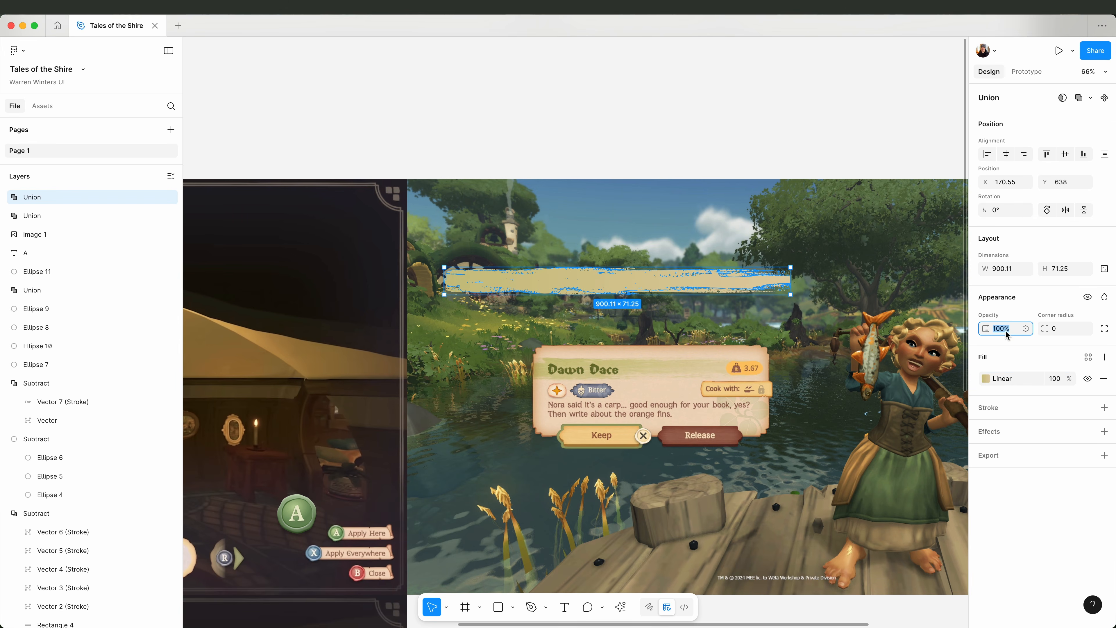
{"action": "left_click", "coordinate": [4, 216]}
{"action": "left_click", "coordinate": [31, 216]}
{"action": "left_click", "coordinate": [59, 253]}
{"action": "left_click", "coordinate": [1008, 332]}
{"action": "type", "text": "80"}
{"action": "key", "text": "Return"}
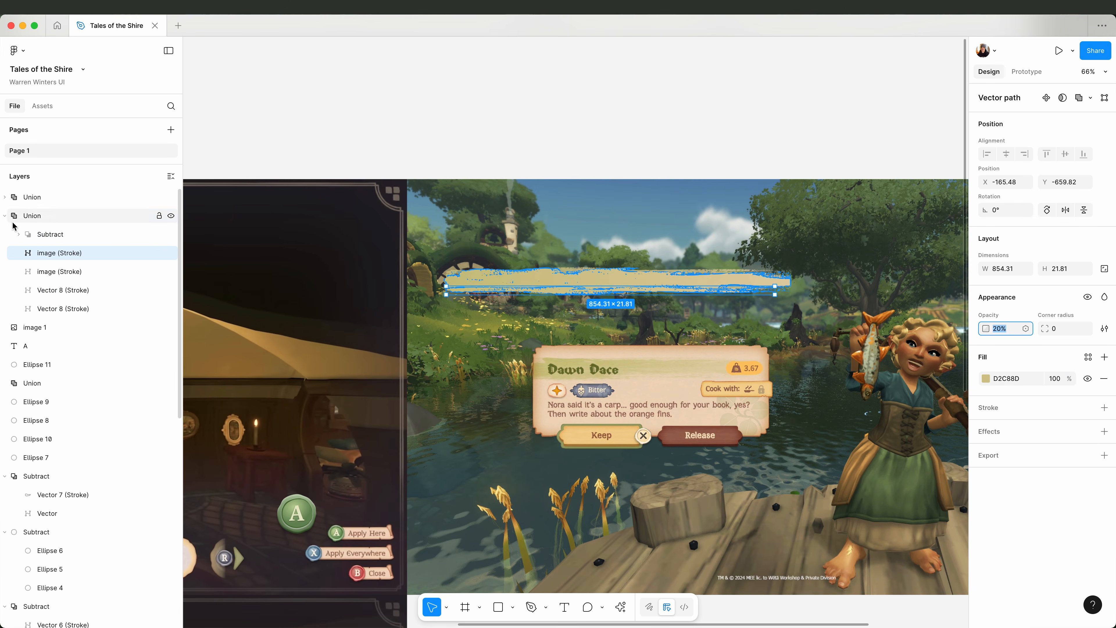
Check the remaining strokes in the second Union by toggling their visibility, and delete its last Vector 8 (Stroke).
{"action": "left_click", "coordinate": [59, 272]}
{"action": "left_click", "coordinate": [171, 272]}
{"action": "left_click", "coordinate": [171, 271]}
{"action": "left_click", "coordinate": [172, 291]}
{"action": "left_click", "coordinate": [172, 290]}
{"action": "left_click", "coordinate": [174, 308]}
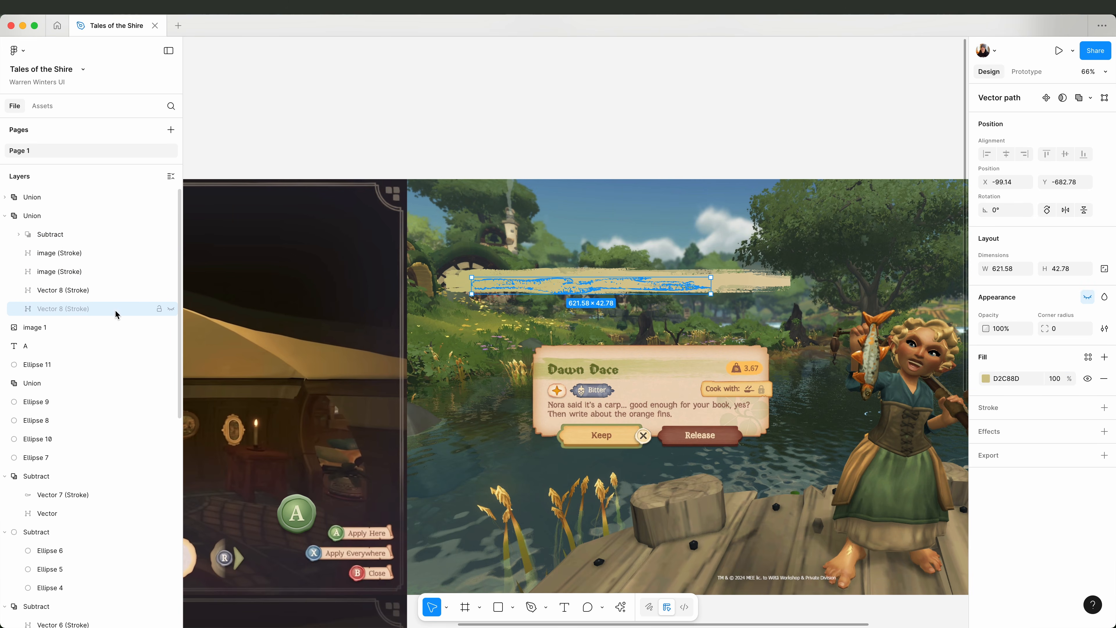
{"action": "key", "text": "Delete"}
Move the brush banner onto the top of the Dawn Dace card and narrow it to roughly the card's width.
{"action": "left_click", "coordinate": [5, 215]}
{"action": "left_click", "coordinate": [33, 197]}
{"action": "left_click", "coordinate": [34, 215], "text": "shift"}
{"action": "left_click_drag", "start_coordinate": [546, 288], "coordinate": [634, 345]}
{"action": "left_click_drag", "start_coordinate": [876, 338], "coordinate": [777, 347]}
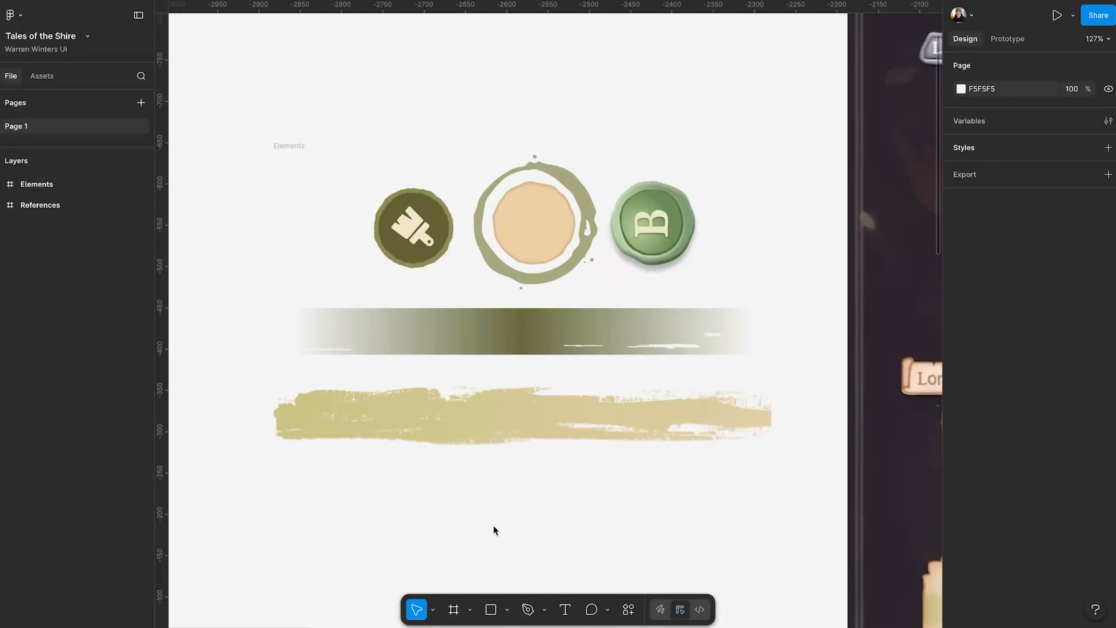
{"action": "scroll", "coordinate": [493, 528], "scroll_direction": "up", "scroll_amount": 5}
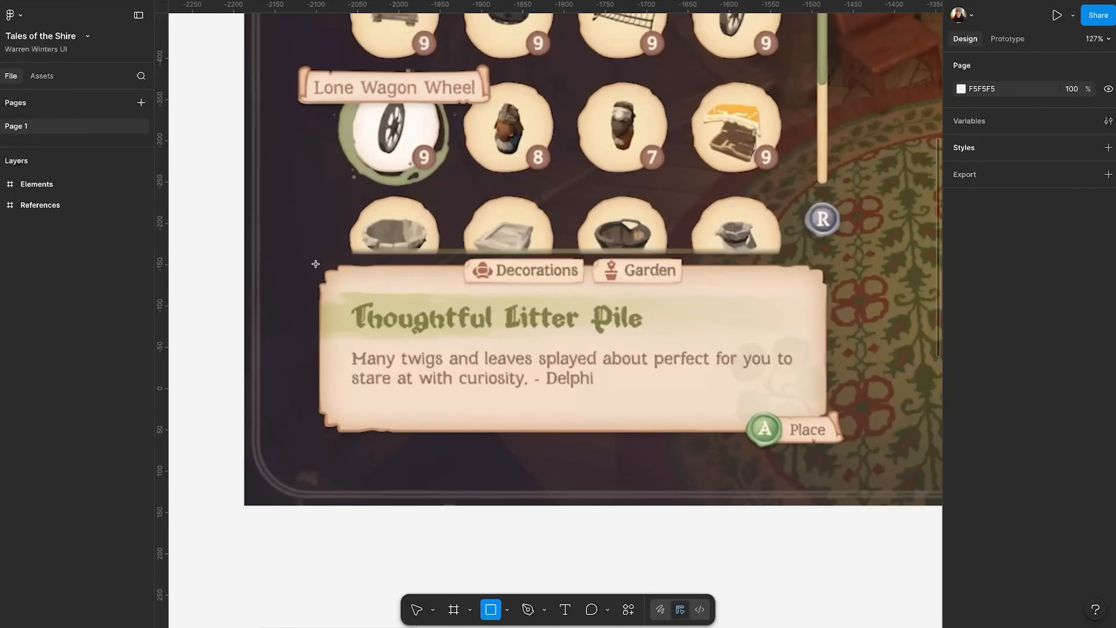
Draw a 620 × 205 rectangle over the Thoughtful Litter Pile card and move it directly below the card.
{"action": "left_click_drag", "start_coordinate": [318, 264], "coordinate": [831, 434]}
{"action": "left_click_drag", "start_coordinate": [675, 320], "coordinate": [676, 516]}
{"action": "scroll", "coordinate": [676, 516], "scroll_direction": "down", "scroll_amount": 3}
{"action": "left_click", "coordinate": [288, 457]}
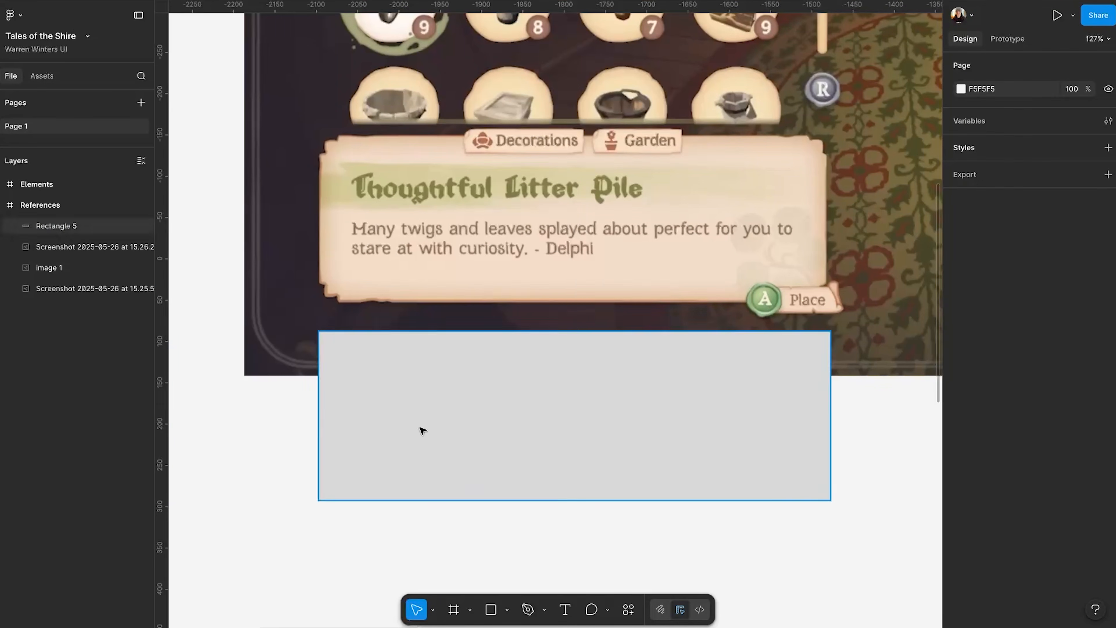
Fill the new rectangle with F2DCC7 sampled from the card and add an inner shadow effect.
{"action": "left_click", "coordinate": [421, 430]}
{"action": "key", "text": "i"}
{"action": "left_click", "coordinate": [804, 171]}
{"action": "left_click", "coordinate": [1108, 494]}
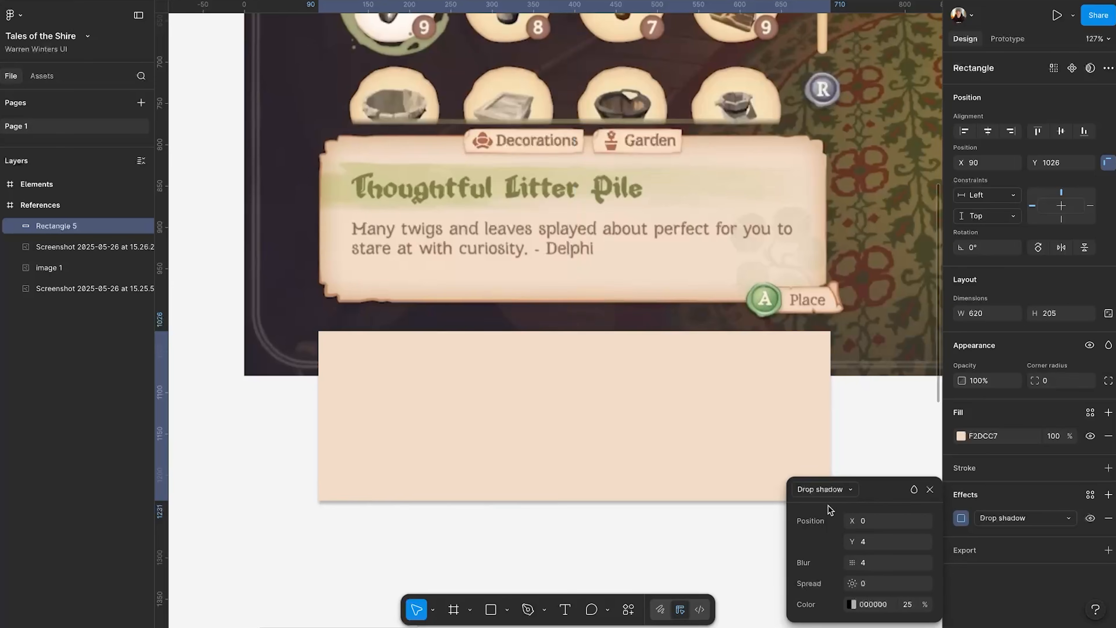
{"action": "left_click", "coordinate": [825, 489]}
{"action": "left_click", "coordinate": [824, 469]}
Set the inner shadow's Y offset to 0 and its blur to 60.
{"action": "left_click_drag", "start_coordinate": [851, 562], "coordinate": [883, 562]}
{"action": "left_click", "coordinate": [884, 545]}
{"action": "type", "text": "0"}
{"action": "key", "text": "Return"}
{"action": "left_click", "coordinate": [877, 565]}
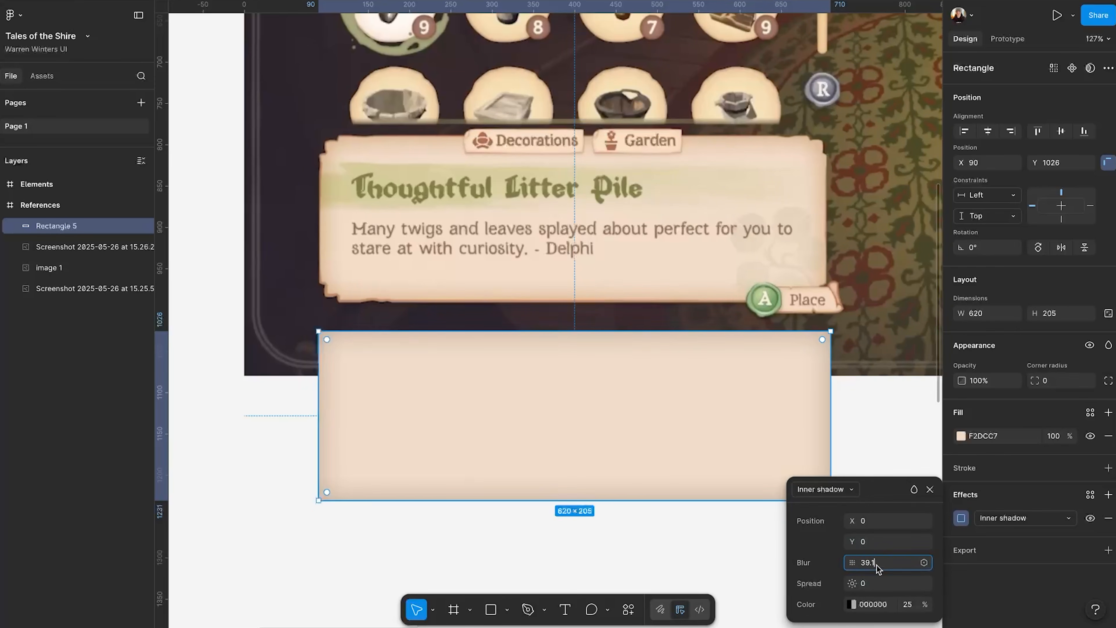
{"action": "type", "text": "60"}
{"action": "key", "text": "Return"}
Change the inner shadow's blend mode and give it a warm orange-brown colour.
{"action": "left_click", "coordinate": [914, 490]}
{"action": "left_click", "coordinate": [934, 208]}
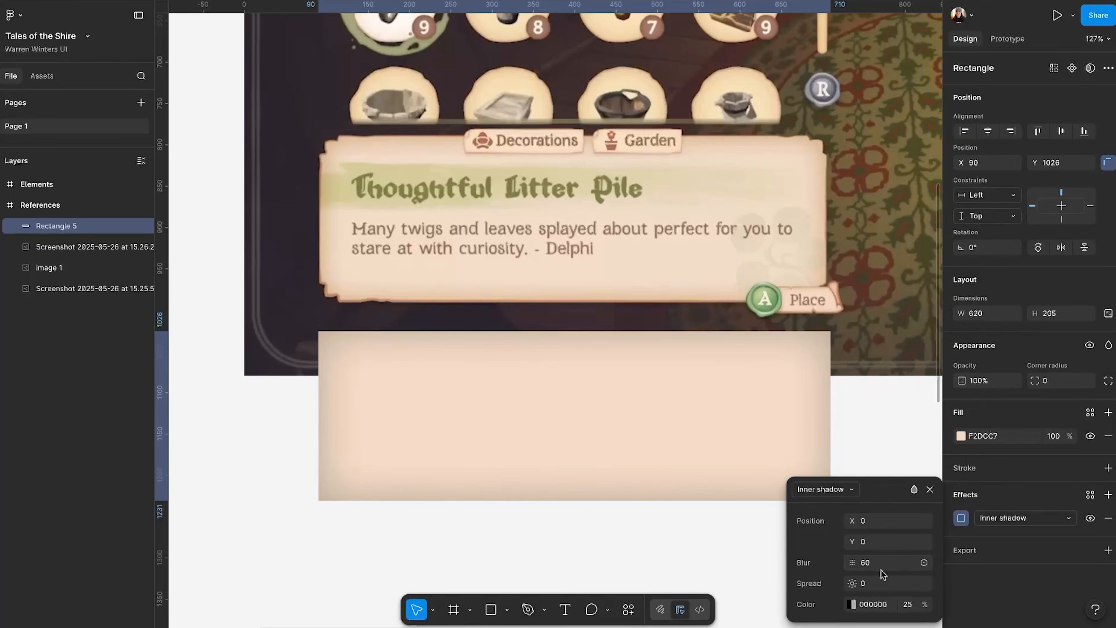
{"action": "left_click", "coordinate": [852, 604]}
{"action": "left_click", "coordinate": [675, 484]}
{"action": "left_click_drag", "start_coordinate": [664, 436], "coordinate": [668, 434]}
{"action": "left_click", "coordinate": [774, 311]}
{"action": "left_click", "coordinate": [929, 489]}
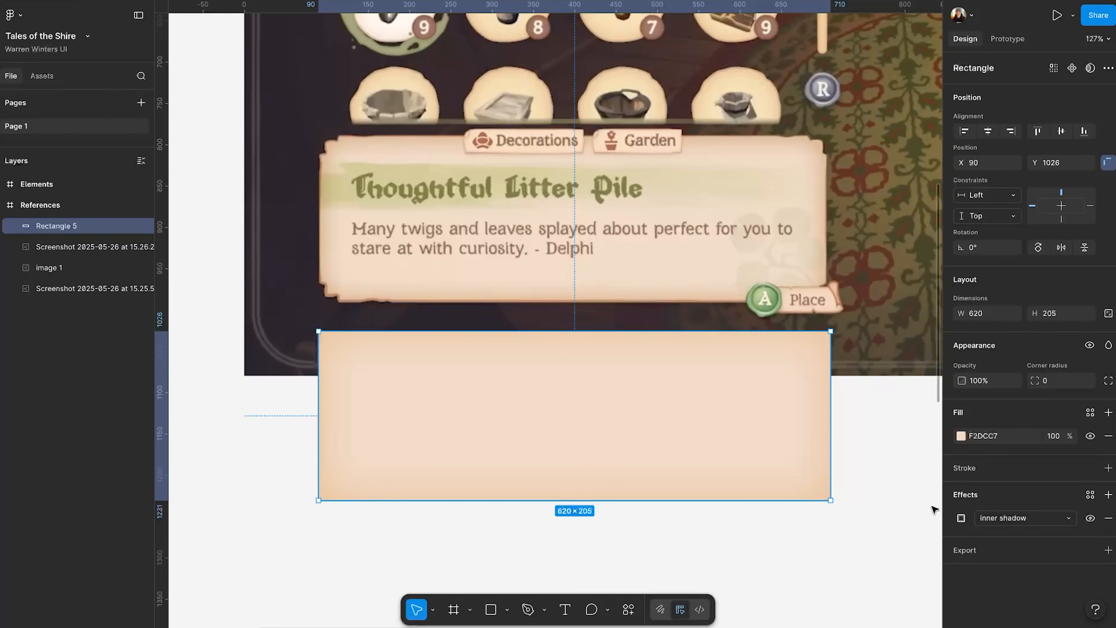
Add an inside stroke in BC8E71, sampled from the reference card's edge, to the rectangle and set its weight to 4.
{"action": "left_click", "coordinate": [1108, 467]}
{"action": "left_click", "coordinate": [961, 491]}
{"action": "left_click", "coordinate": [805, 492]}
{"action": "left_click", "coordinate": [675, 301]}
{"action": "left_click", "coordinate": [929, 264]}
{"action": "left_click", "coordinate": [1041, 524]}
{"action": "type", "text": "3"}
{"action": "key", "text": "Return"}
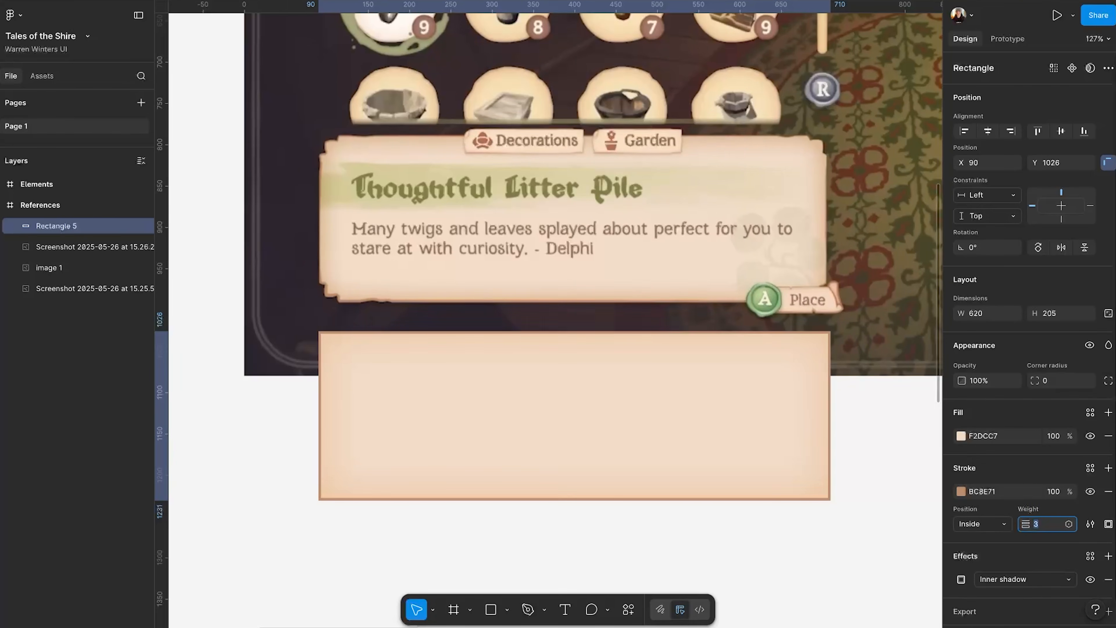
{"action": "key", "text": "Up"}
Turn the rectangle's stroke into a linear gradient, rotate it and recolour its stops in lighter parchment tones to match the card's edge.
{"action": "left_click", "coordinate": [960, 491]}
{"action": "left_click", "coordinate": [818, 291]}
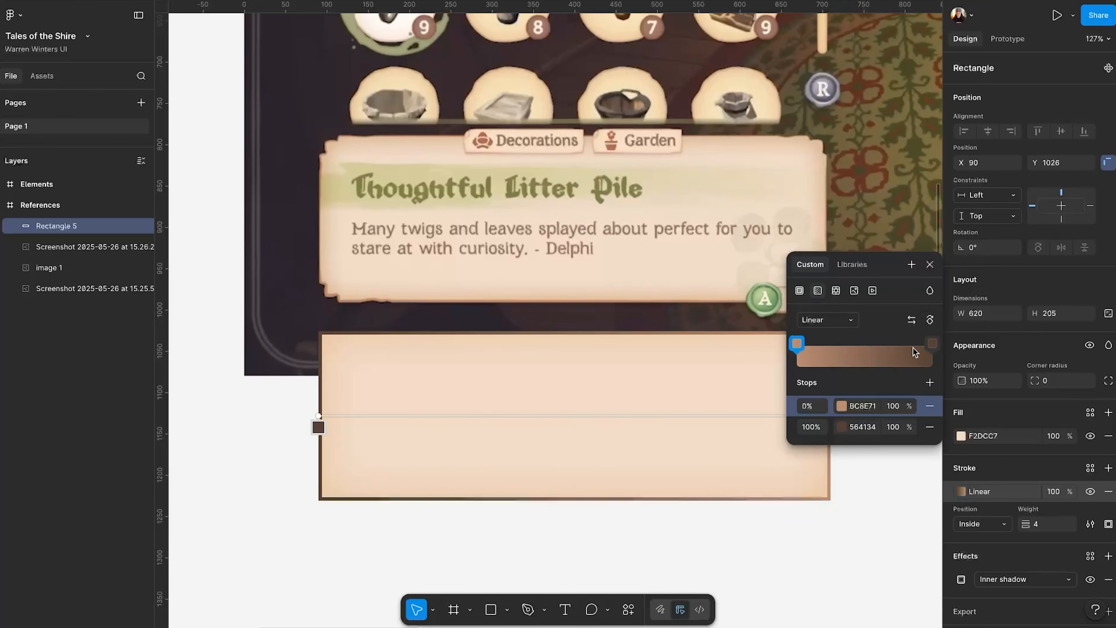
{"action": "left_click", "coordinate": [929, 320]}
{"action": "left_click", "coordinate": [932, 343]}
{"action": "left_click_drag", "start_coordinate": [673, 378], "coordinate": [678, 347]}
{"action": "left_click", "coordinate": [564, 501]}
{"action": "left_click", "coordinate": [904, 475]}
{"action": "left_click", "coordinate": [864, 536]}
{"action": "key", "text": "super+z"}
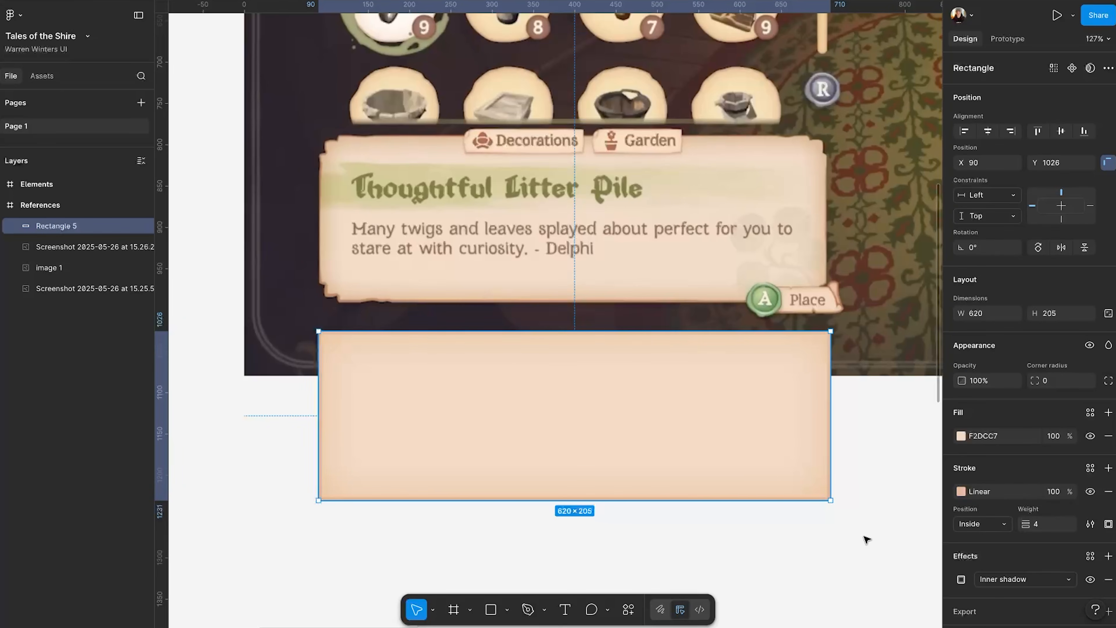
Add a Texture effect to the rectangle with size 96.3 and radius 2.2.
{"action": "left_click", "coordinate": [1108, 556]}
{"action": "left_click", "coordinate": [814, 490]}
{"action": "left_click", "coordinate": [830, 549]}
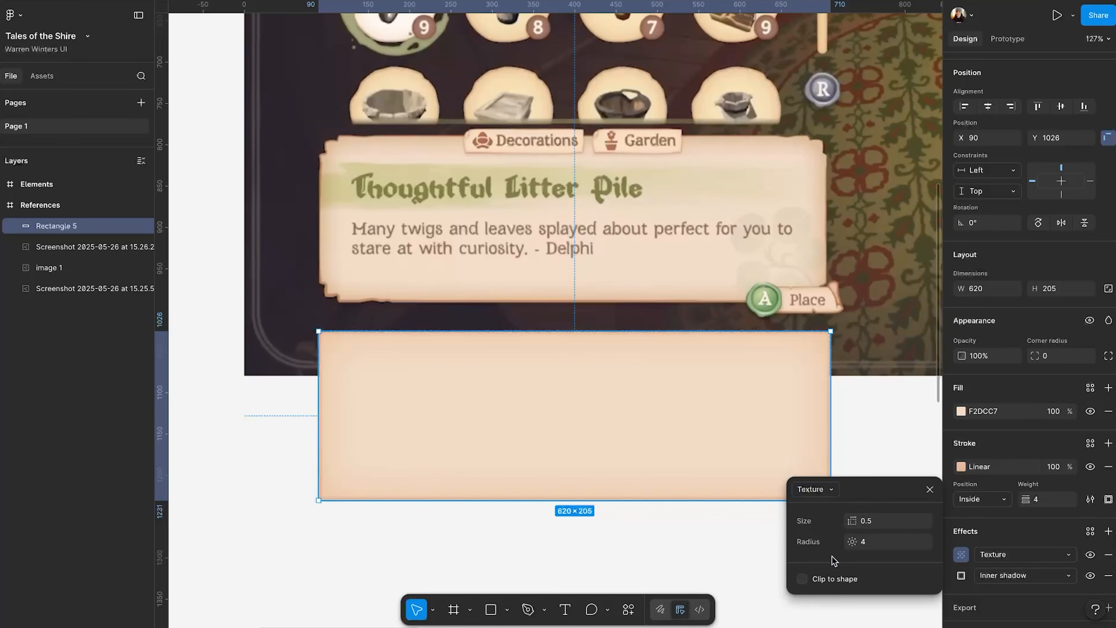
{"action": "left_click_drag", "start_coordinate": [822, 485], "coordinate": [831, 493]}
{"action": "left_click_drag", "start_coordinate": [852, 544], "coordinate": [852, 545]}
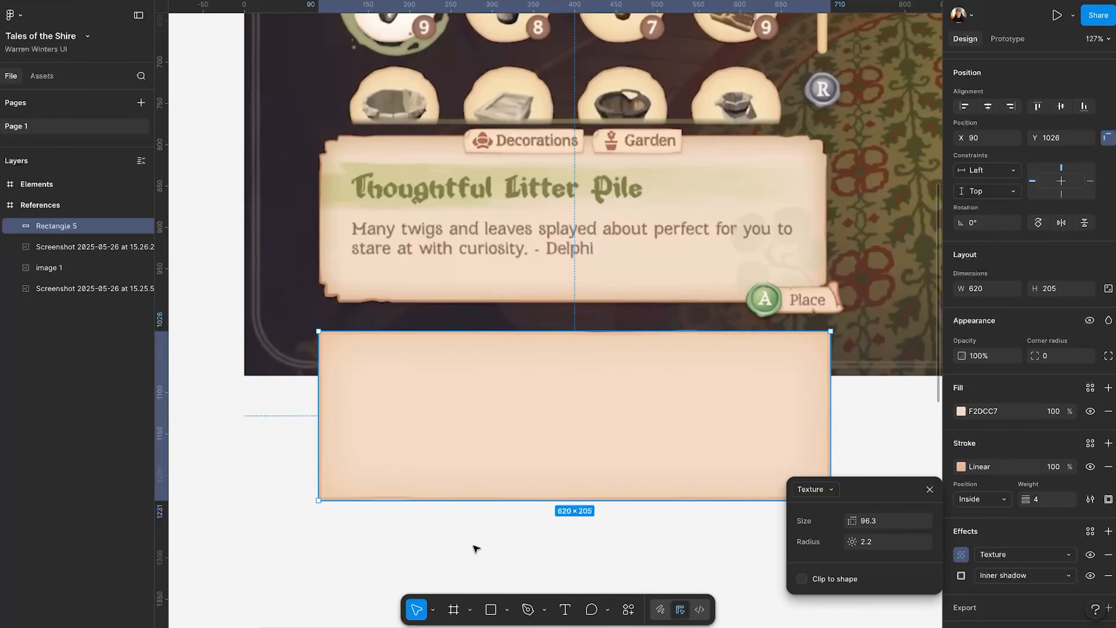
Add several anchor points near the left end of the rectangle's bottom edge and nudge them to make the edge uneven.
{"action": "key", "text": "Return"}
{"action": "key", "text": "p"}
{"action": "left_click", "coordinate": [362, 500]}
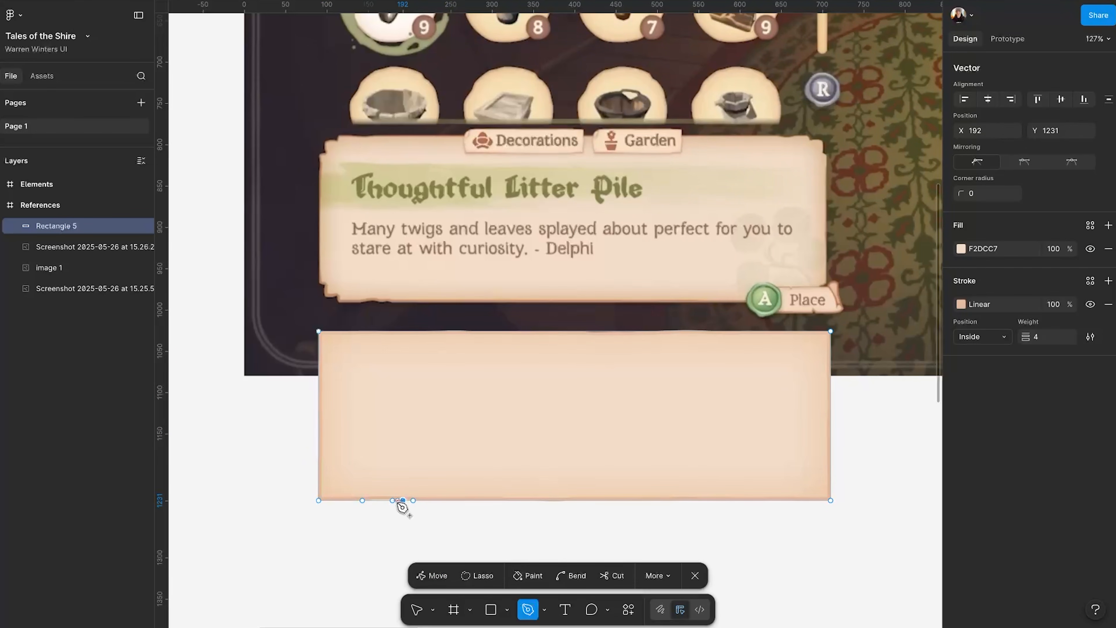
{"action": "key", "text": "Down"}
{"action": "double_click", "coordinate": [488, 533]}
{"action": "double_click", "coordinate": [799, 374]}
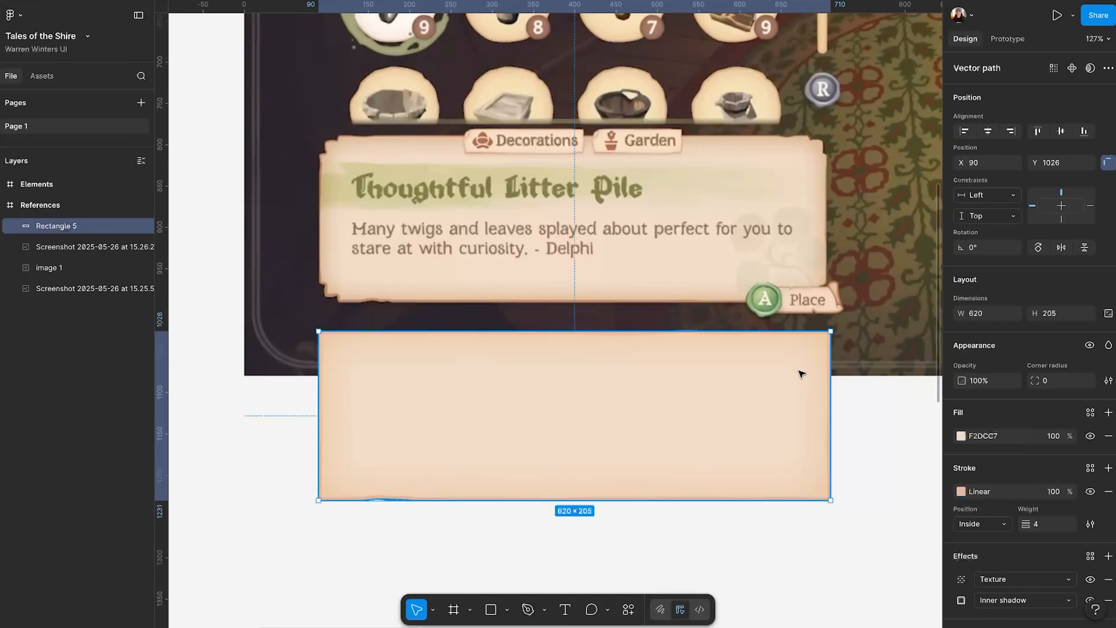
Add anchor points near both ends of the rectangle's top edge and offset one near the right end to Y 1028.
{"action": "key", "text": "p"}
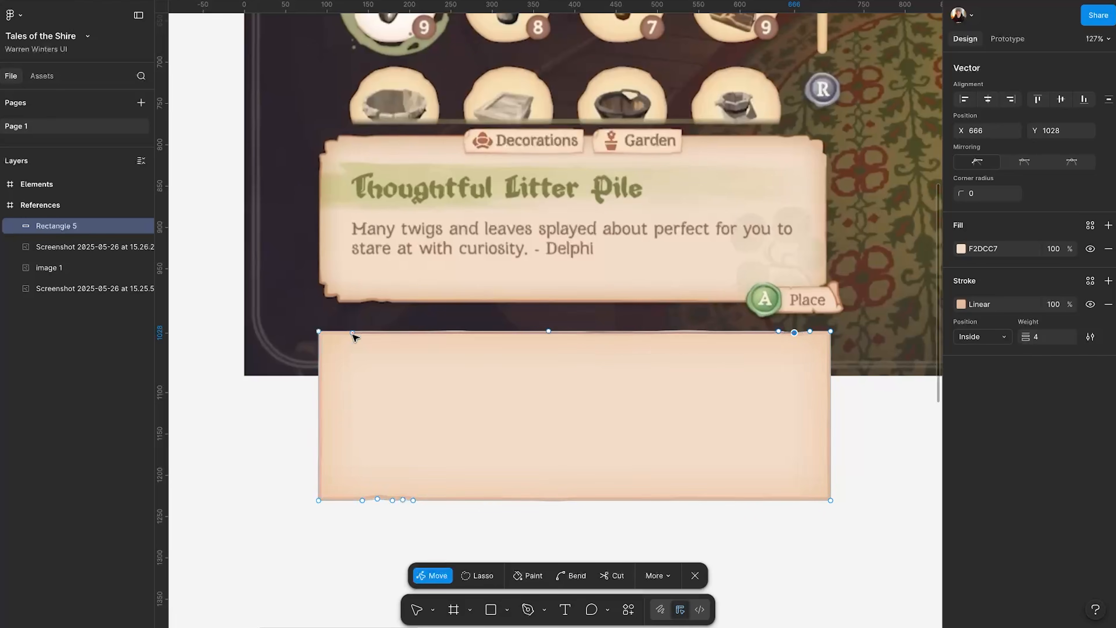
{"action": "left_click", "coordinate": [340, 331]}
{"action": "scroll", "coordinate": [556, 304], "scroll_direction": "right", "scroll_amount": 1}
{"action": "key", "text": "super+backslash"}
{"action": "key", "text": "super+backslash"}
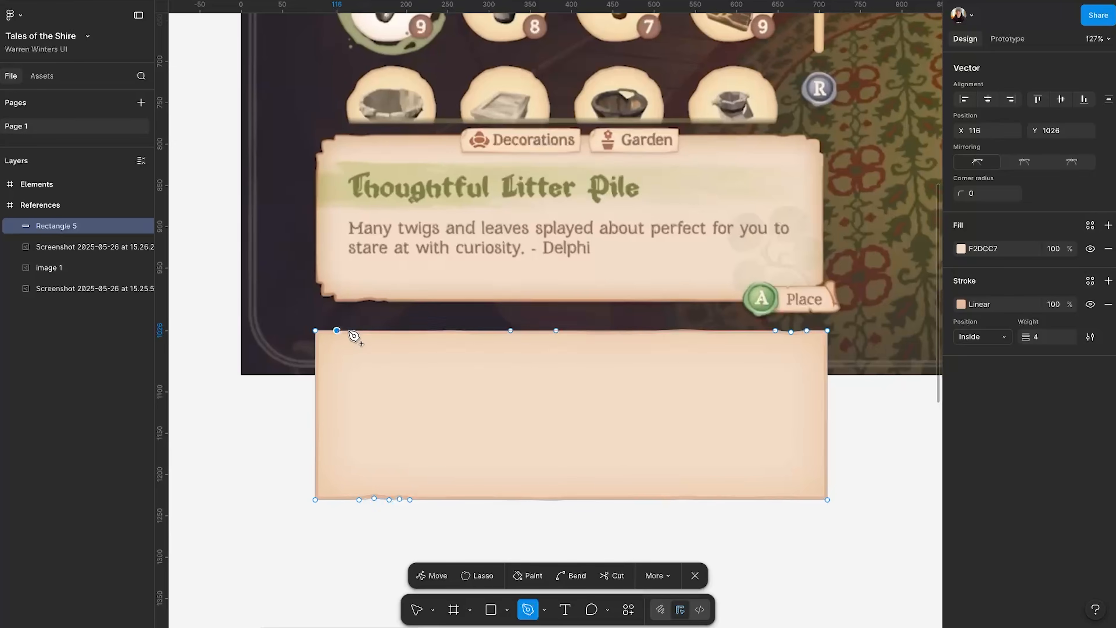
{"action": "key", "text": "BackSpace"}
{"action": "key", "text": "super+z"}
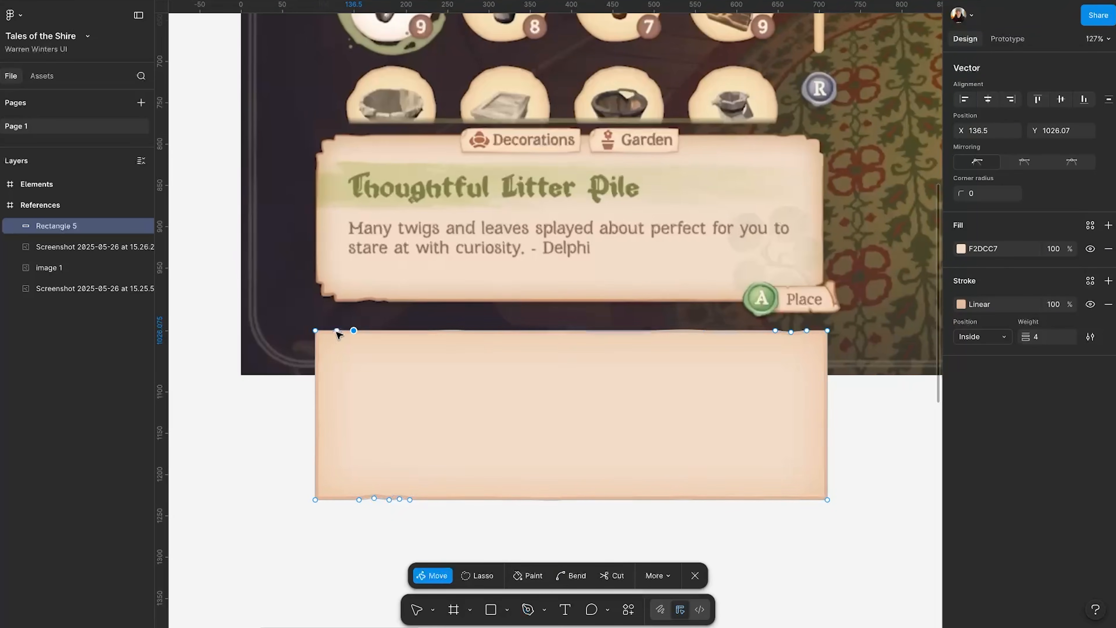
Adjust the anchor points near the left end of the rectangle's top edge to roughen it, undoing the excessive upward pull.
{"action": "left_click", "coordinate": [337, 330]}
{"action": "key", "text": "Down"}
{"action": "key", "text": "Down"}
{"action": "key", "text": "Right"}
{"action": "key", "text": "Right"}
{"action": "key", "text": "Right"}
{"action": "key", "text": "Right"}
{"action": "key", "text": "Right"}
{"action": "double_click", "coordinate": [282, 428]}
{"action": "double_click", "coordinate": [350, 347]}
{"action": "left_click_drag", "start_coordinate": [354, 330], "coordinate": [355, 320]}
{"action": "left_click", "coordinate": [358, 333]}
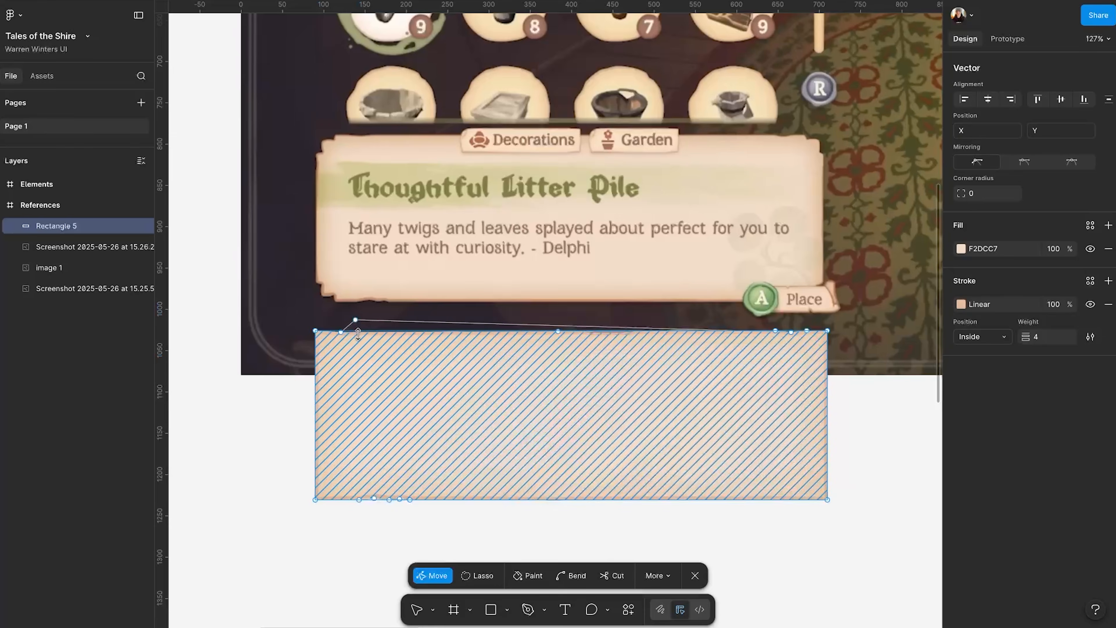
{"action": "key", "text": "super+z"}
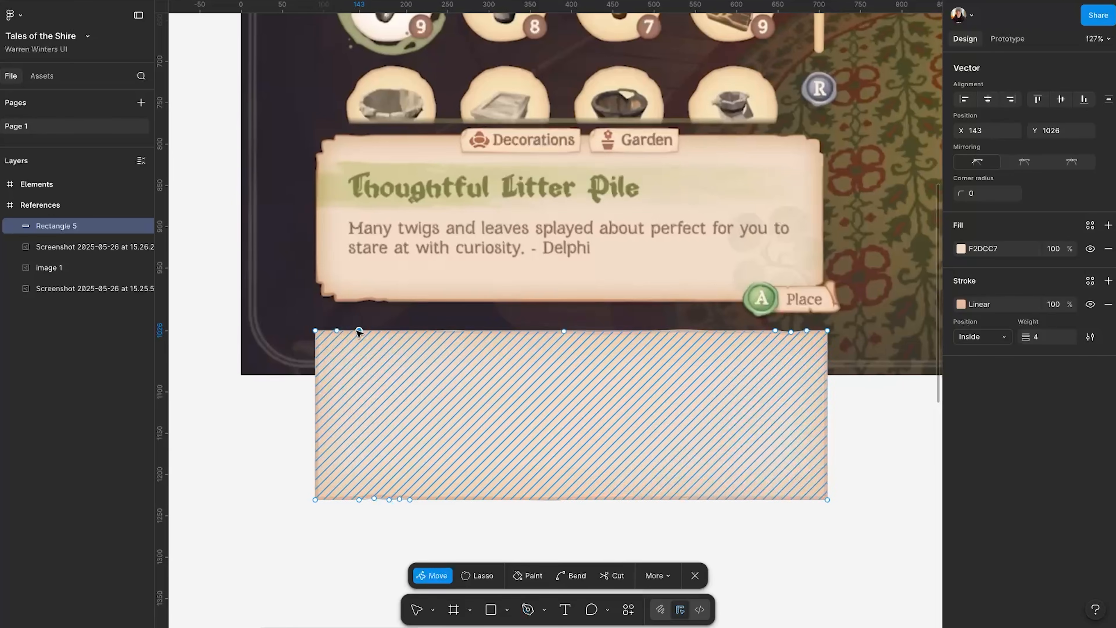
{"action": "left_click", "coordinate": [281, 424]}
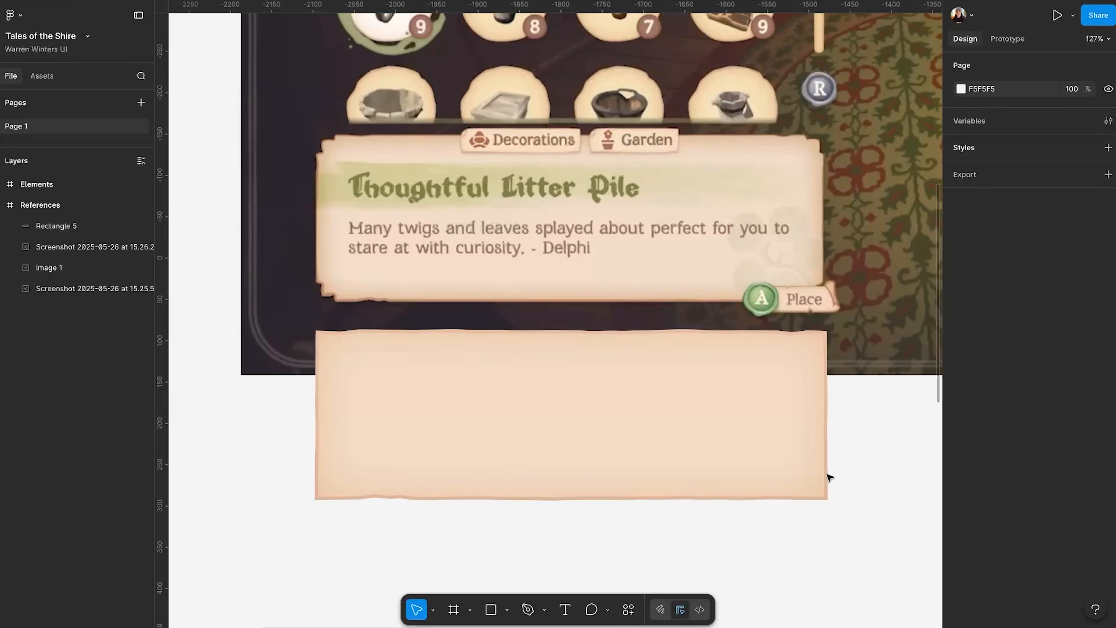
Draw a small four-sided vector shape over the reference card's top-left corner, remove its stroke and give it a D9D9D9 fill.
{"action": "left_click", "coordinate": [507, 609]}
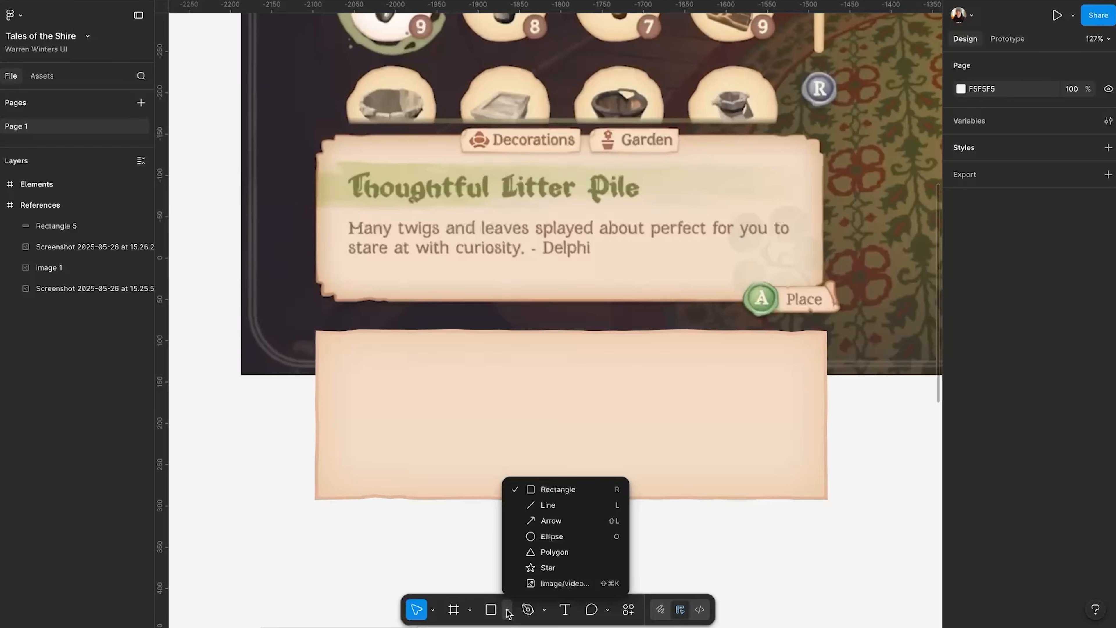
{"action": "left_click", "coordinate": [335, 124]}
{"action": "left_click", "coordinate": [306, 125]}
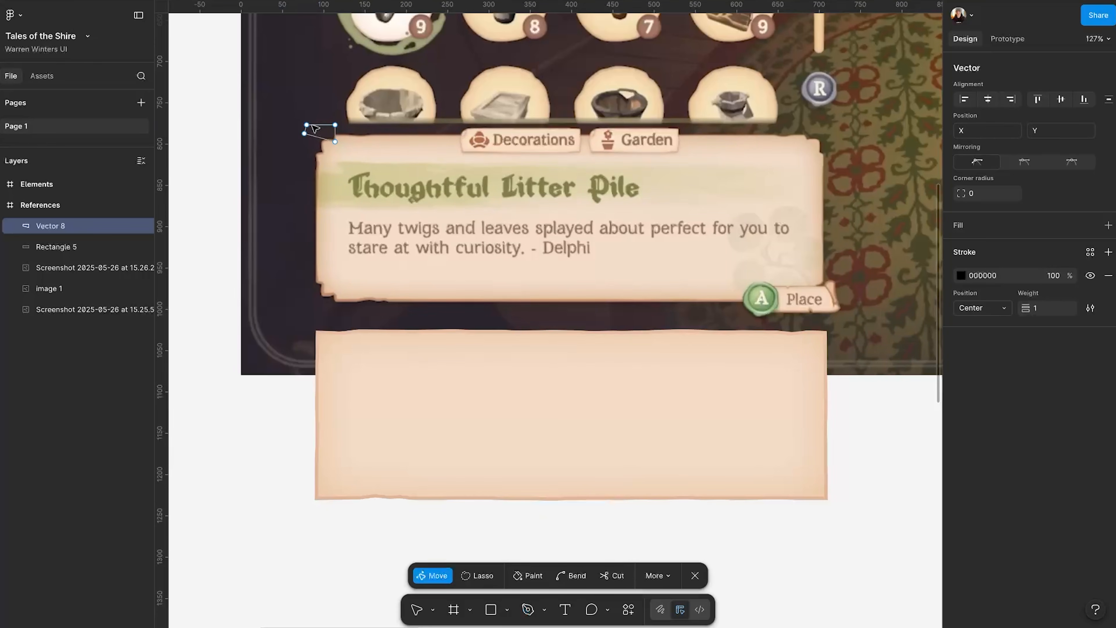
{"action": "left_click", "coordinate": [1108, 276]}
{"action": "left_click", "coordinate": [1108, 225]}
{"action": "left_click", "coordinate": [324, 133]}
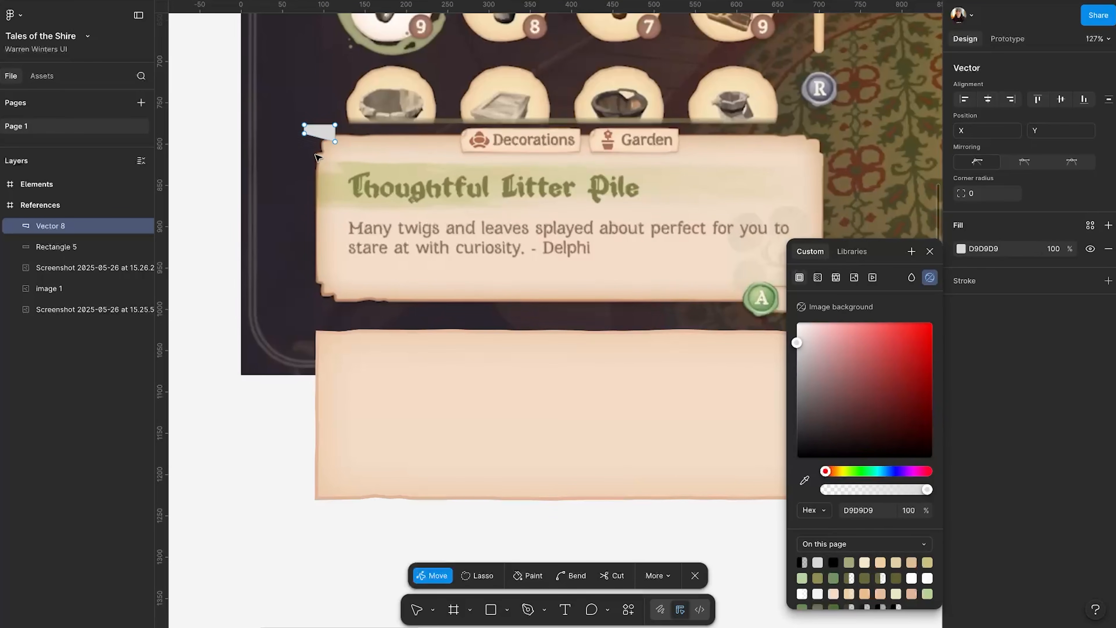
{"action": "key", "text": "Return"}
Move the small shape onto the new rectangle's top-left corner and overlay a copy of it rotated to -90°.
{"action": "left_click_drag", "start_coordinate": [326, 136], "coordinate": [327, 360]}
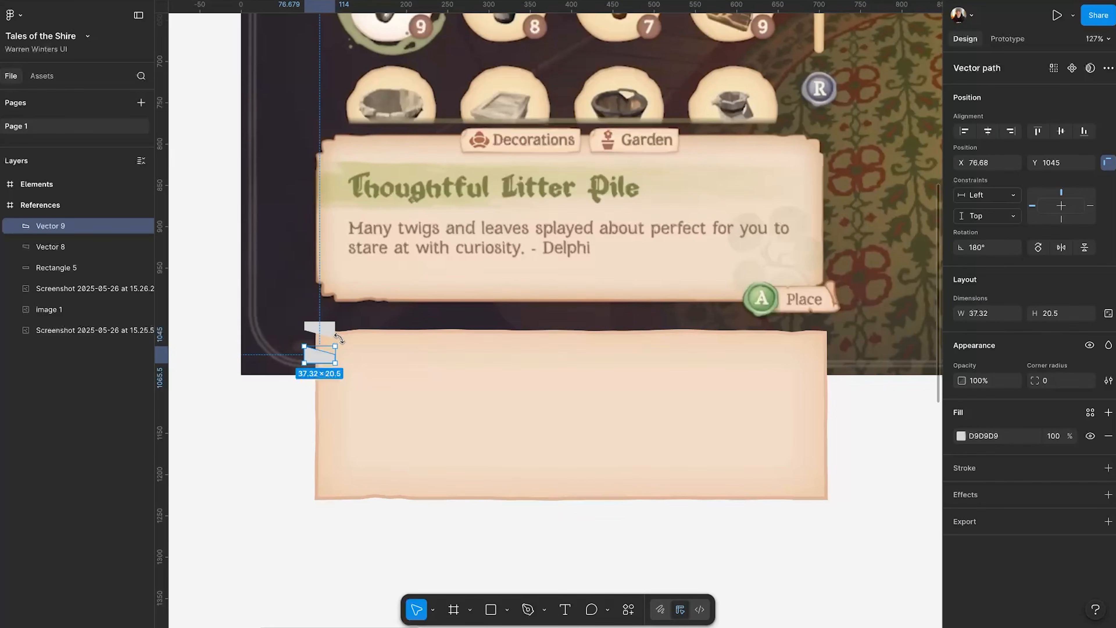
{"action": "key", "text": "Delete"}
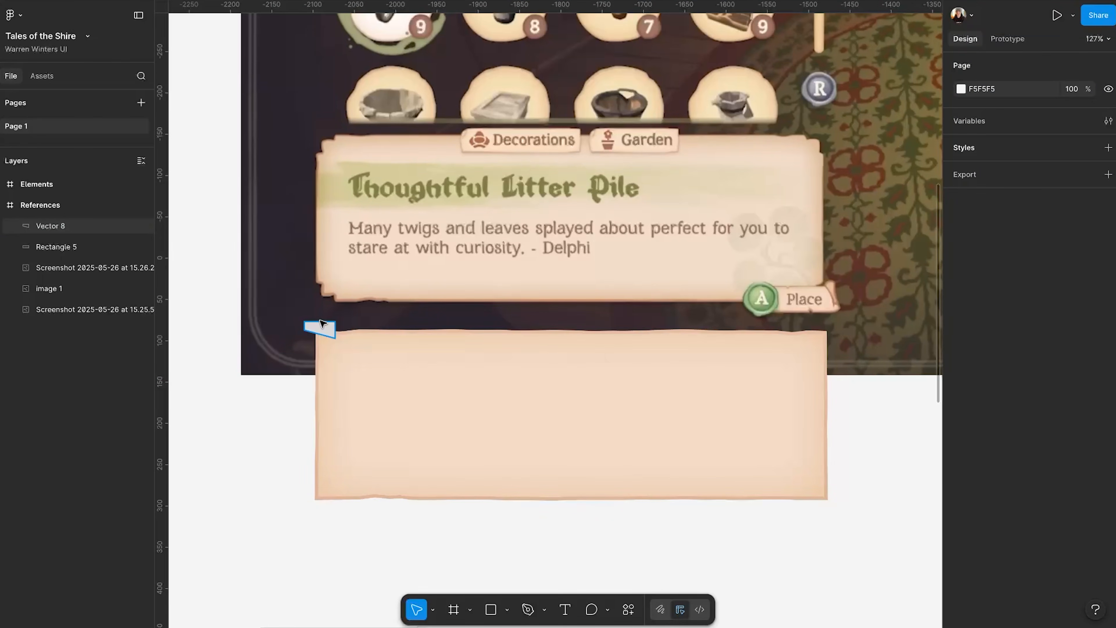
{"action": "left_click", "coordinate": [322, 337]}
{"action": "left_click_drag", "start_coordinate": [320, 327], "coordinate": [316, 334]}
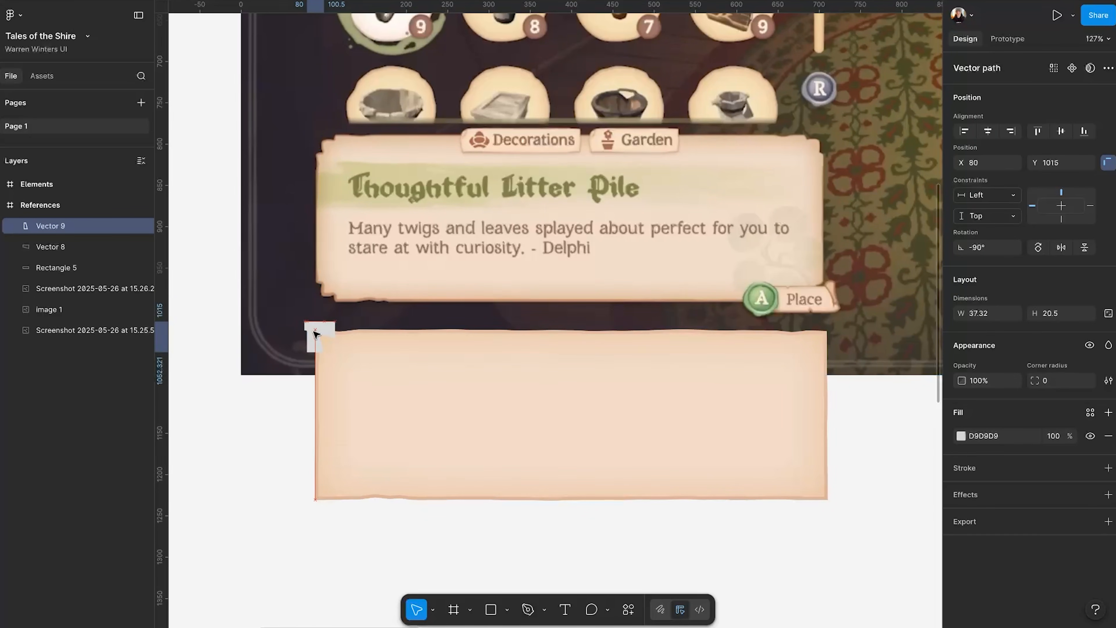
Unite the two corner shapes and subtract the union from the parchment rectangle to cut a notch.
{"action": "left_click", "coordinate": [328, 328], "text": "shift"}
{"action": "left_click", "coordinate": [1093, 68]}
{"action": "left_click", "coordinate": [1030, 91]}
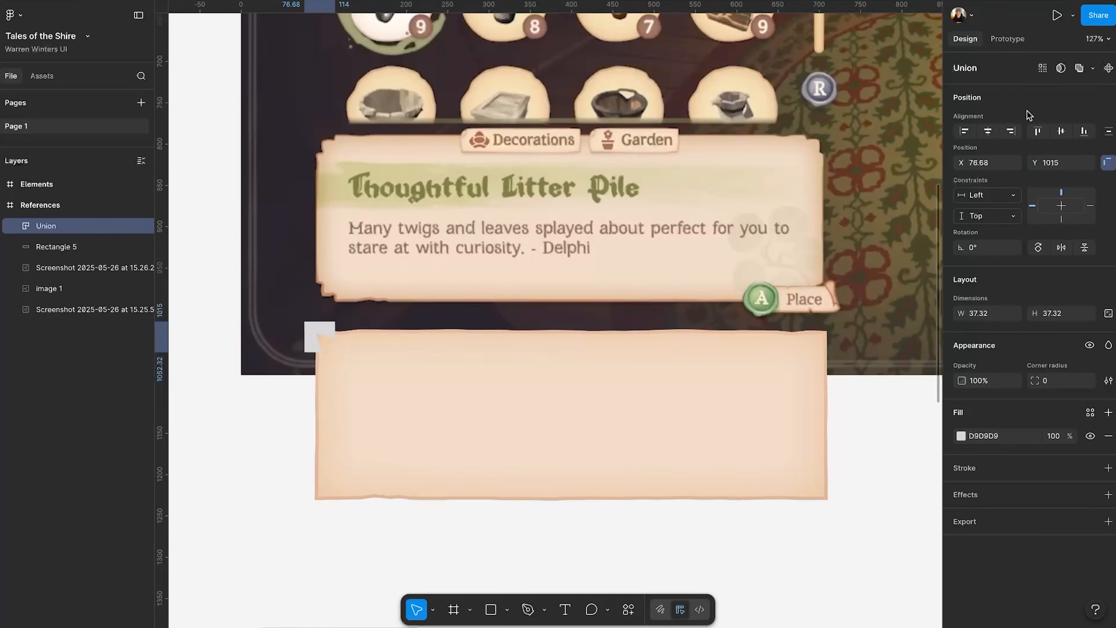
{"action": "left_click", "coordinate": [344, 391], "text": "shift"}
{"action": "left_click", "coordinate": [1094, 68]}
{"action": "left_click", "coordinate": [1030, 103]}
Add anchor points to the horizontal cutout shape's lower edge and offset them to make the notch irregular.
{"action": "scroll", "coordinate": [411, 471], "scroll_direction": "up", "scroll_amount": 5}
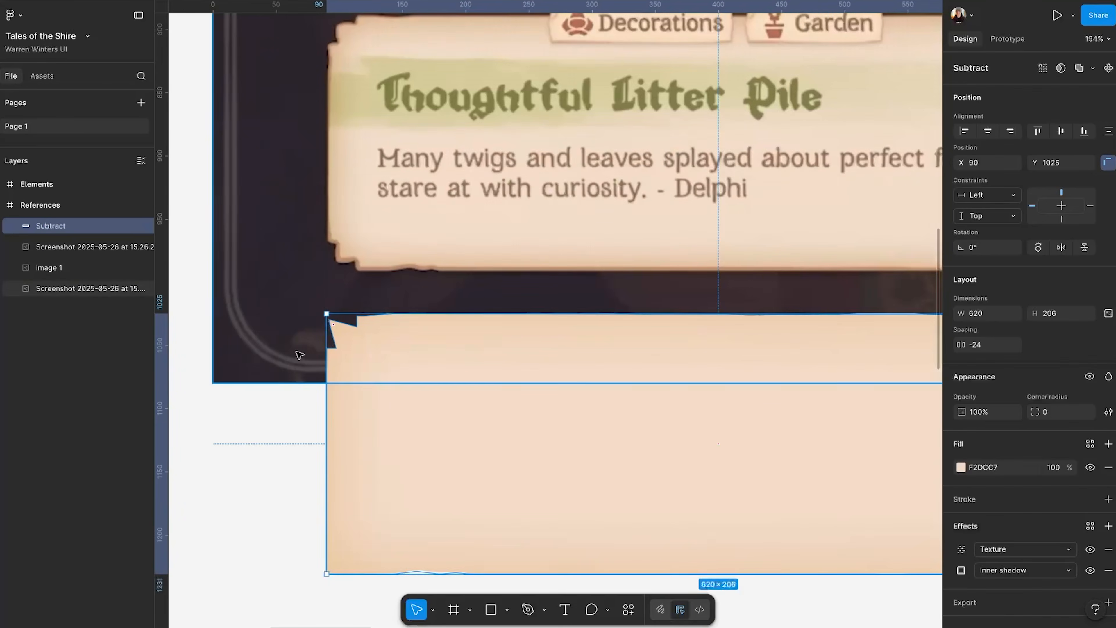
{"action": "double_click", "coordinate": [409, 468]}
{"action": "double_click", "coordinate": [409, 468]}
{"action": "double_click", "coordinate": [409, 468]}
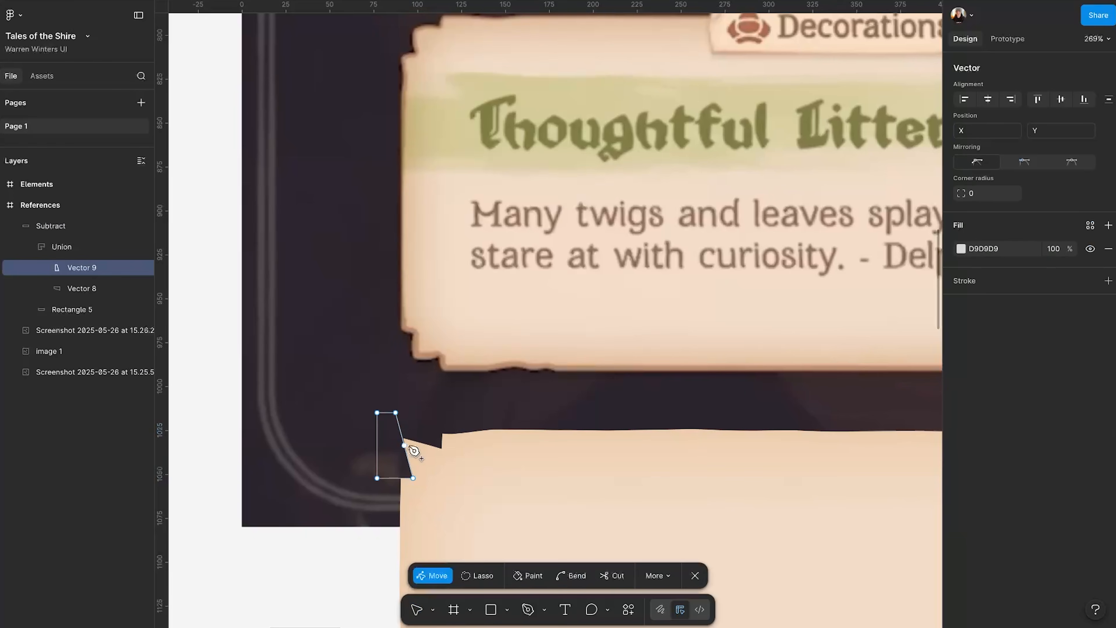
{"action": "double_click", "coordinate": [418, 440]}
{"action": "double_click", "coordinate": [420, 440]}
{"action": "left_click_drag", "start_coordinate": [420, 442], "coordinate": [420, 440]}
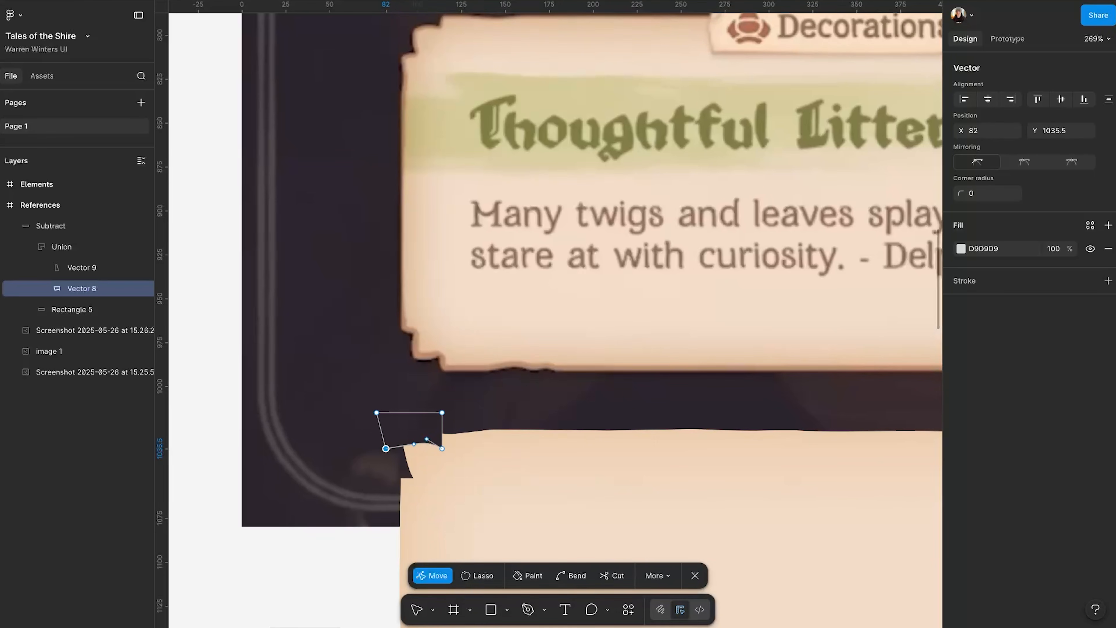
Disable snapping to objects and shift the horizontal cutout shape's lower-left anchor point to X 82.36.
{"action": "left_click", "coordinate": [30, 1]}
{"action": "mouse_move", "coordinate": [54, 21]}
{"action": "left_click", "coordinate": [188, 50]}
{"action": "left_click_drag", "start_coordinate": [386, 448], "coordinate": [386, 448]}
{"action": "left_click", "coordinate": [30, 1]}
{"action": "left_click", "coordinate": [188, 35]}
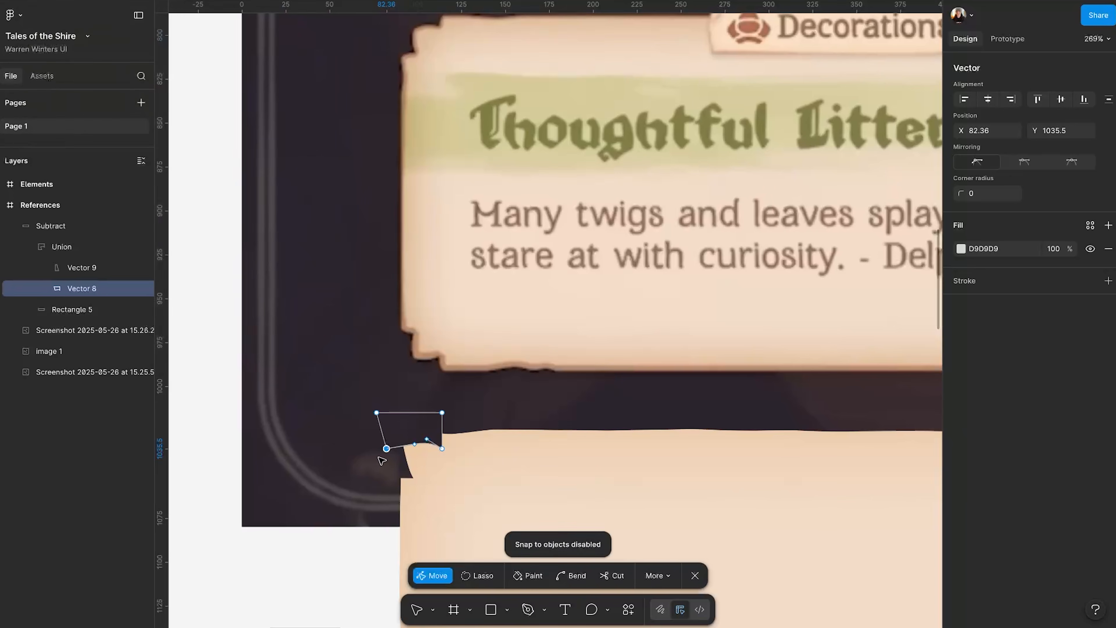
Reshape the anchor points of the vertical and horizontal cutout shapes to round the notch like the reference card's corner.
{"action": "double_click", "coordinate": [406, 458]}
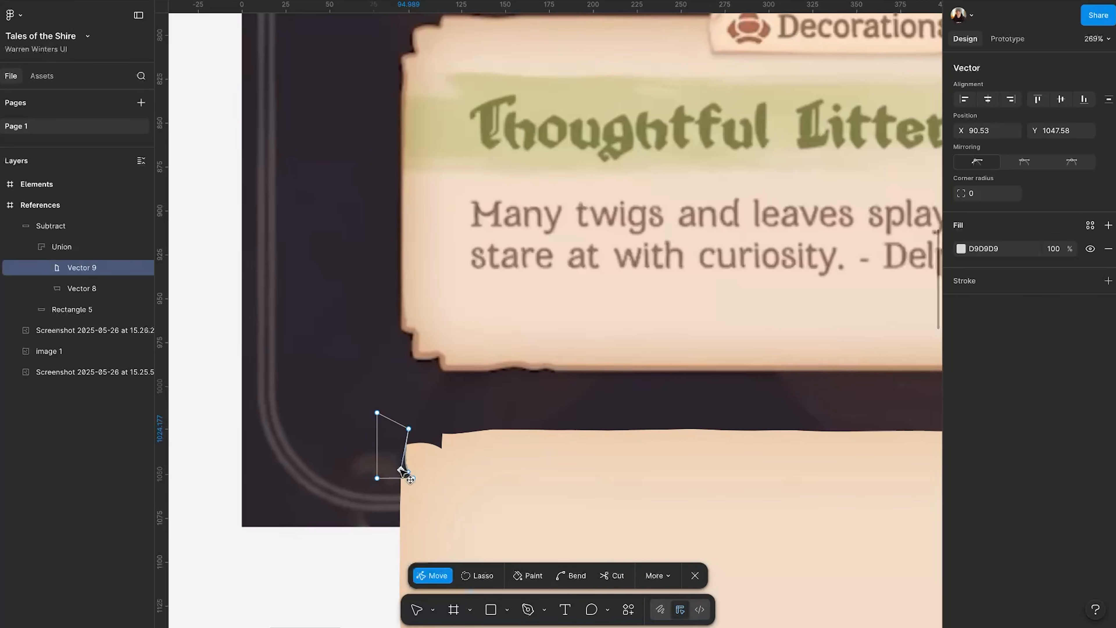
{"action": "left_click", "coordinate": [93, 288]}
{"action": "left_click", "coordinate": [391, 454]}
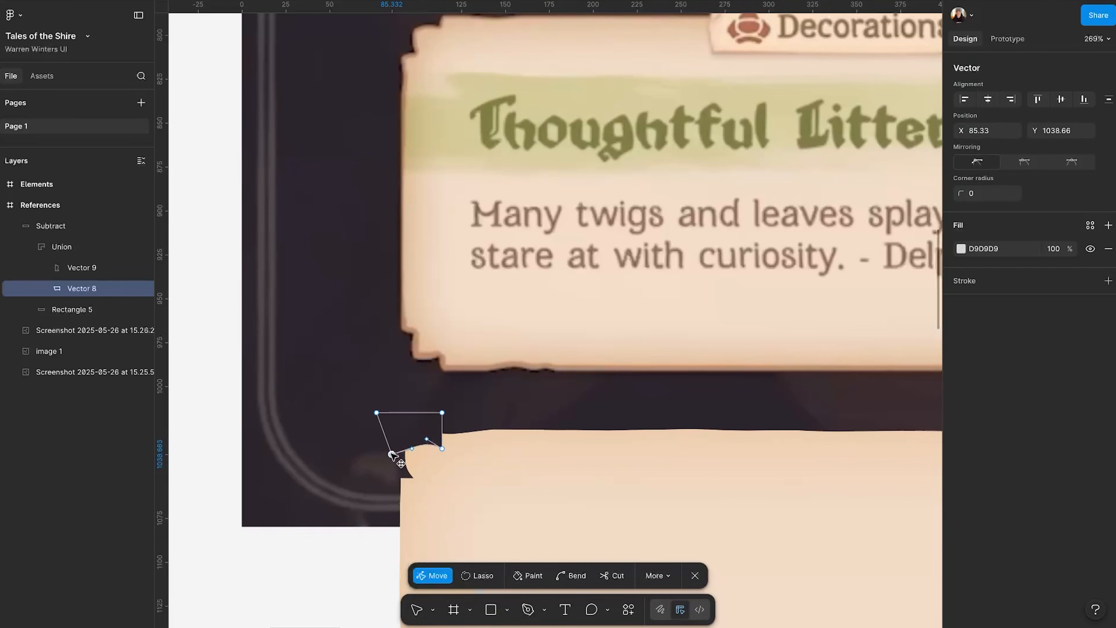
{"action": "left_click", "coordinate": [93, 268]}
{"action": "left_click", "coordinate": [410, 473]}
{"action": "double_click", "coordinate": [339, 553]}
{"action": "left_click", "coordinate": [338, 553]}
{"action": "scroll", "coordinate": [341, 536], "scroll_direction": "down", "scroll_amount": 5}
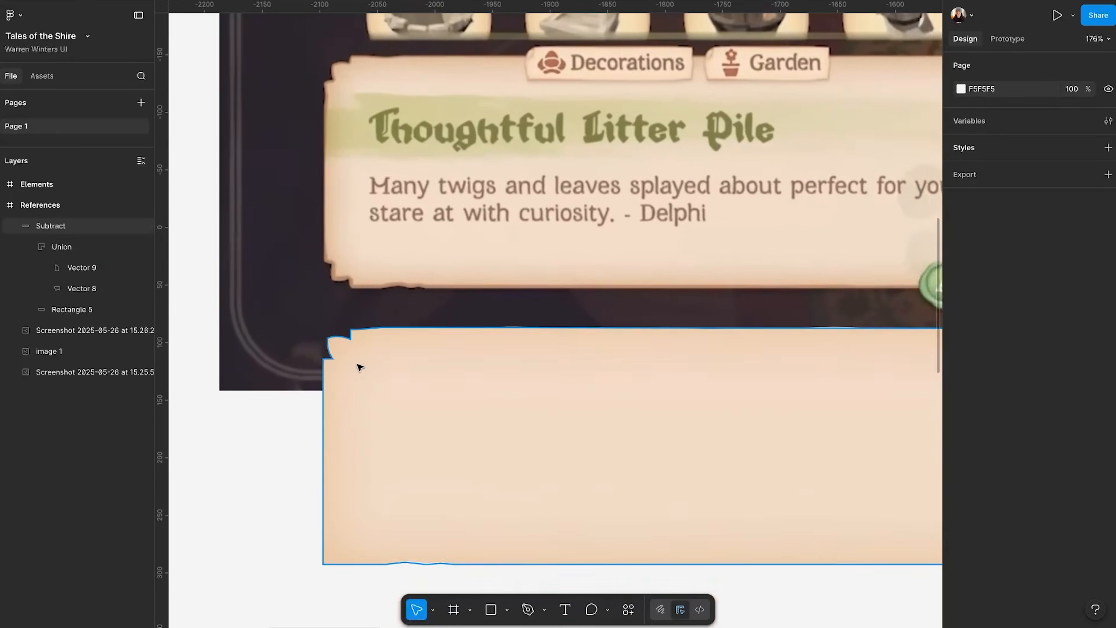
Set the corner radius of the subtracted parchment shape to 2.
{"action": "left_click", "coordinate": [359, 367]}
{"action": "left_click", "coordinate": [1056, 412]}
{"action": "key", "text": "Up"}
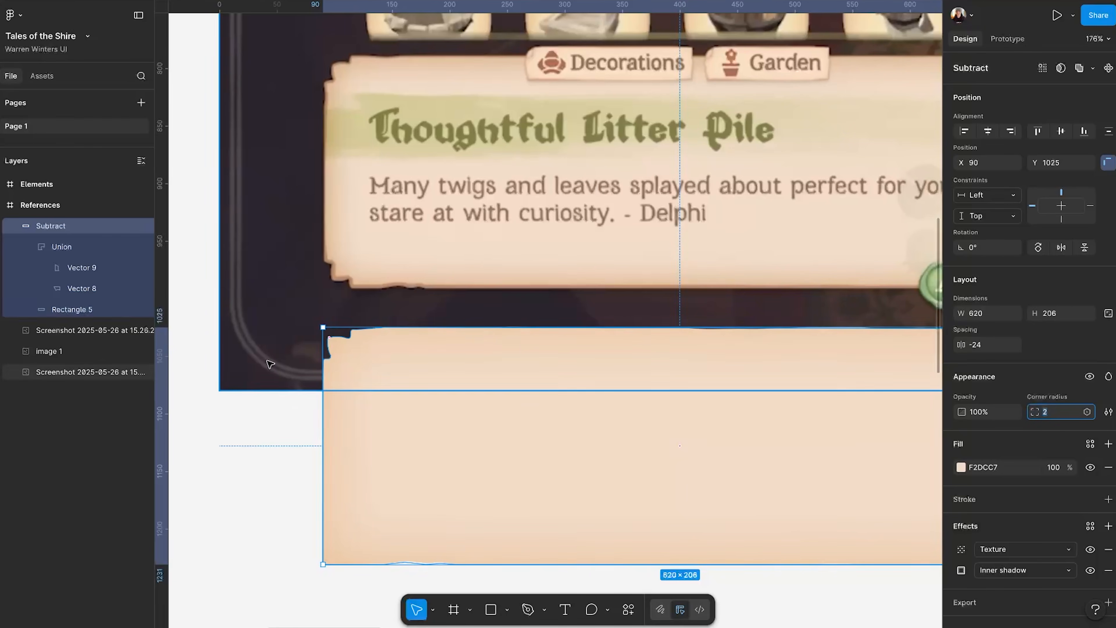
{"action": "key", "text": "Escape"}
Refine the anchor points of Vector 9 and Vector 8 where they meet inside the corner notch.
{"action": "left_click", "coordinate": [87, 268]}
{"action": "left_click_drag", "start_coordinate": [338, 313], "coordinate": [343, 311]}
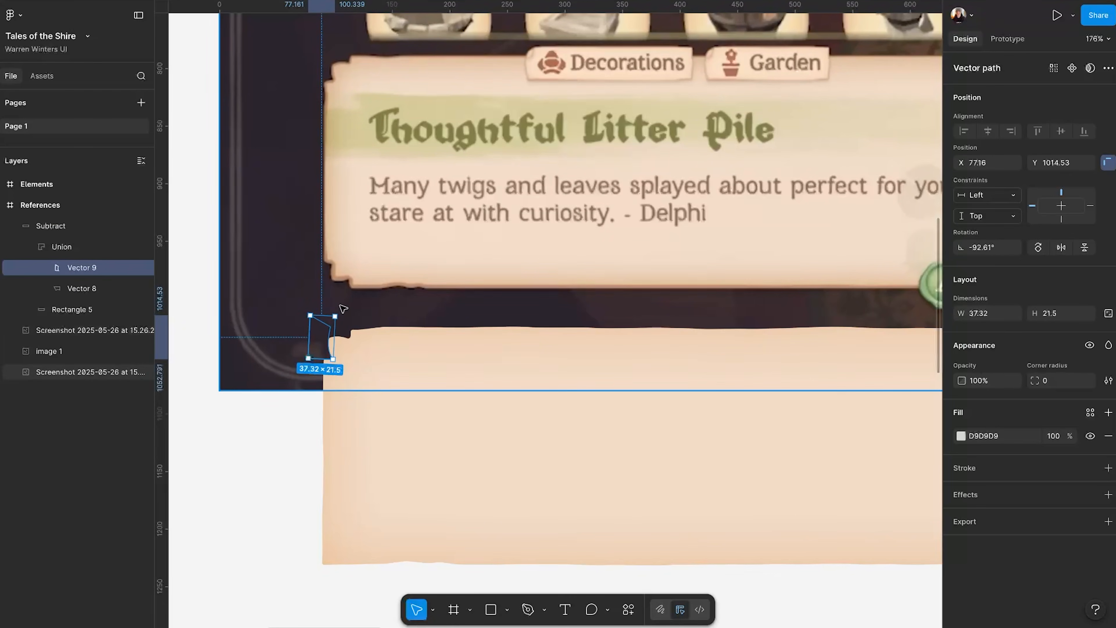
{"action": "key", "text": "ctrl+z"}
{"action": "key", "text": "Return"}
{"action": "left_click", "coordinate": [329, 326]}
{"action": "left_click", "coordinate": [323, 339]}
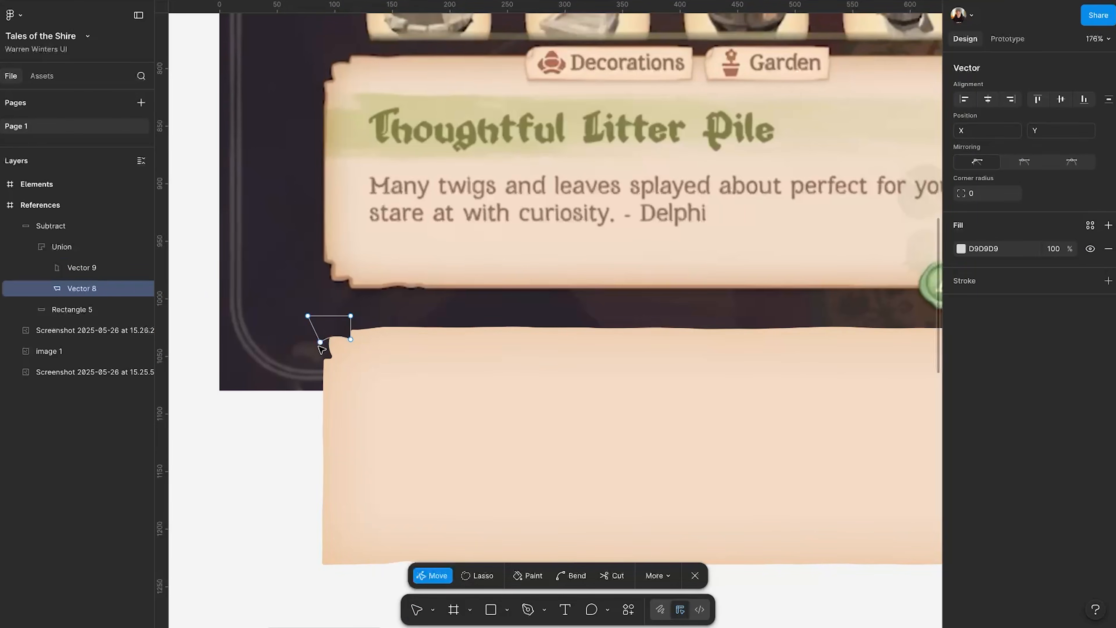
{"action": "left_click", "coordinate": [272, 460]}
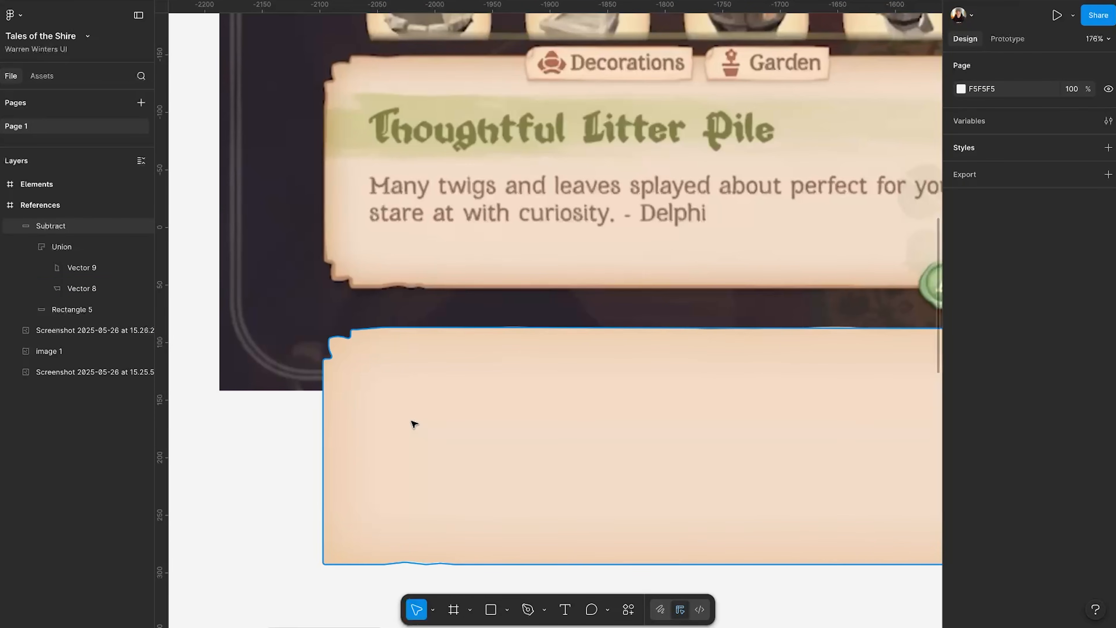
Copy the linear gradient stroke from Rectangle 5 and paste it onto the Subtract shape.
{"action": "left_click", "coordinate": [78, 310]}
{"action": "left_click", "coordinate": [949, 491]}
{"action": "key", "text": "ctrl+c"}
{"action": "left_click", "coordinate": [51, 225]}
{"action": "key", "text": "ctrl+v"}
{"action": "key", "text": "ctrl+z"}
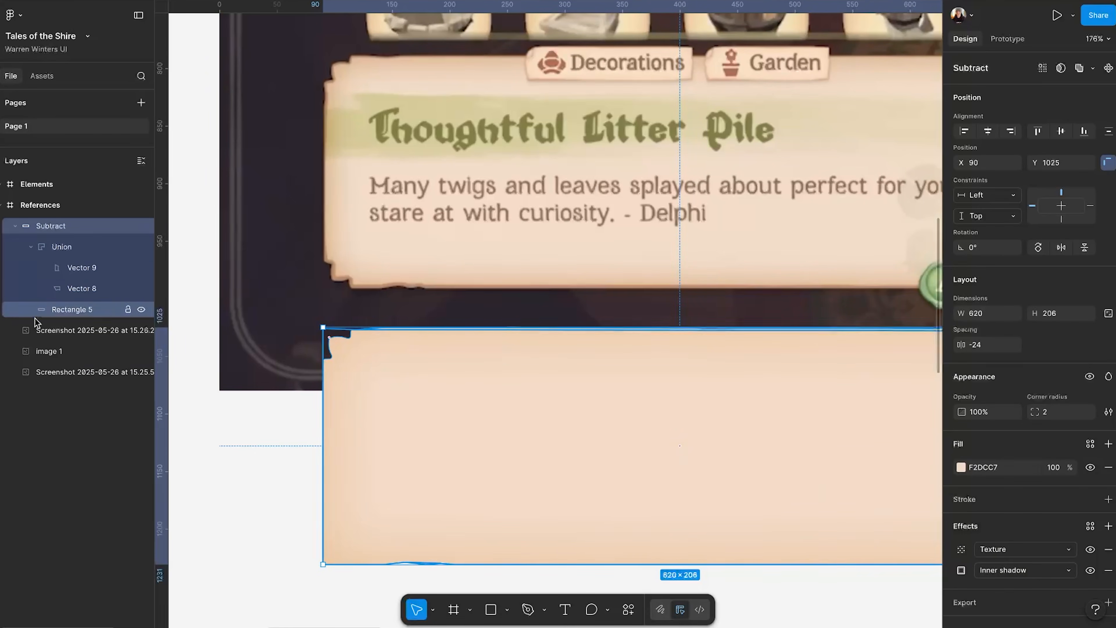
{"action": "left_click", "coordinate": [30, 247]}
{"action": "left_click", "coordinate": [67, 268]}
{"action": "left_click", "coordinate": [61, 226]}
{"action": "key", "text": "ctrl+v"}
Set the Subtract shape's stroke weight to 4.
{"action": "left_click", "coordinate": [1037, 555]}
{"action": "key", "text": "Up"}
{"action": "key", "text": "Up"}
{"action": "key", "text": "Up"}
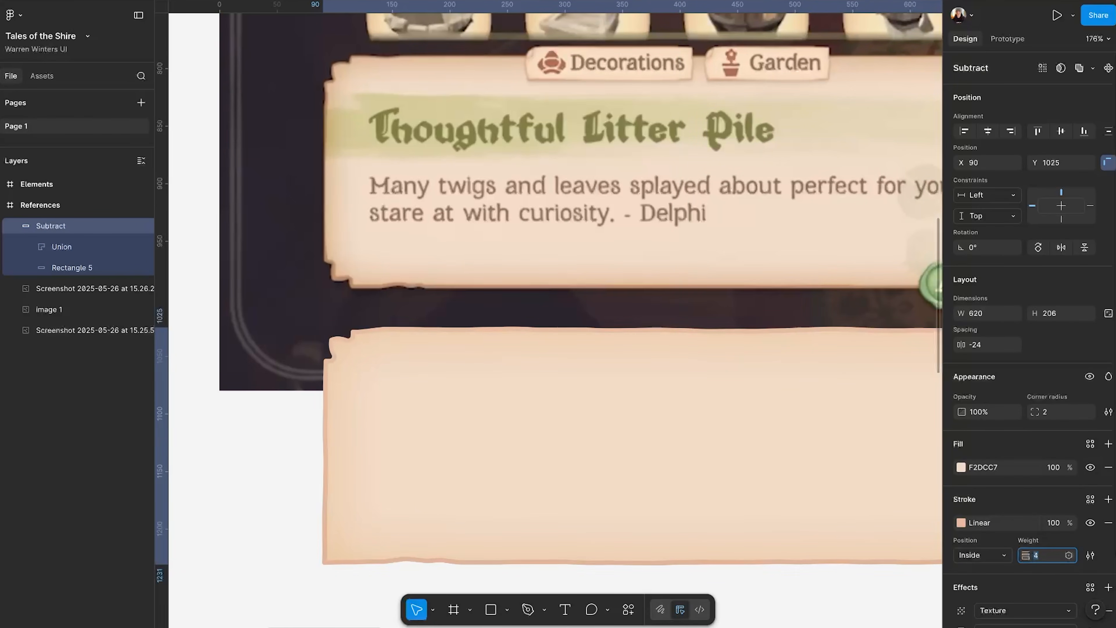
{"action": "left_click", "coordinate": [285, 507]}
Adjust the anchor points of Vector 9 and Vector 8 to reshape the upper-left corner notch of the parchment.
{"action": "left_click", "coordinate": [31, 246]}
{"action": "left_click", "coordinate": [56, 272]}
{"action": "scroll", "coordinate": [353, 464], "scroll_direction": "up", "scroll_amount": 4}
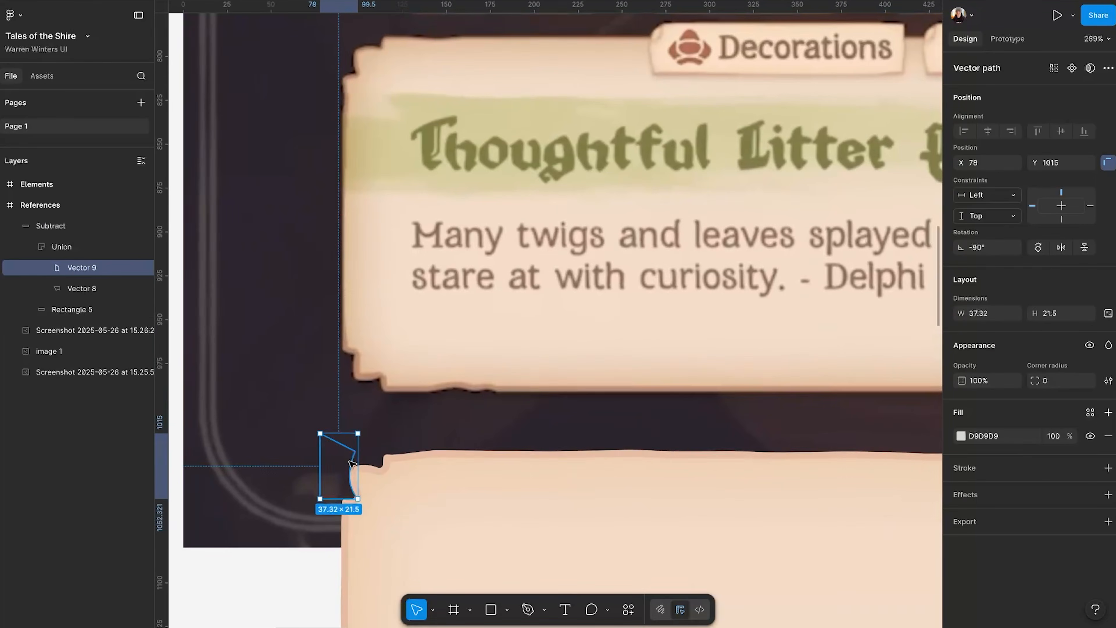
{"action": "double_click", "coordinate": [353, 464]}
{"action": "left_click", "coordinate": [358, 453]}
{"action": "left_click", "coordinate": [340, 474]}
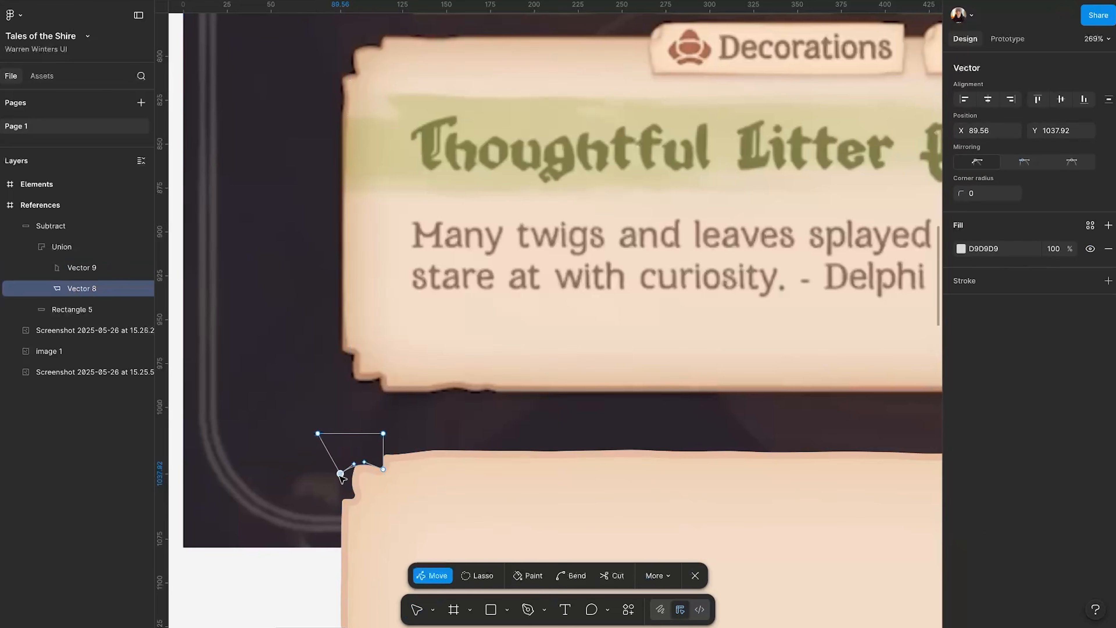
{"action": "left_click", "coordinate": [309, 577]}
Lighten the fill of the subtracted parchment shape to FFE9D4.
{"action": "scroll", "coordinate": [490, 384], "scroll_direction": "down", "scroll_amount": 5}
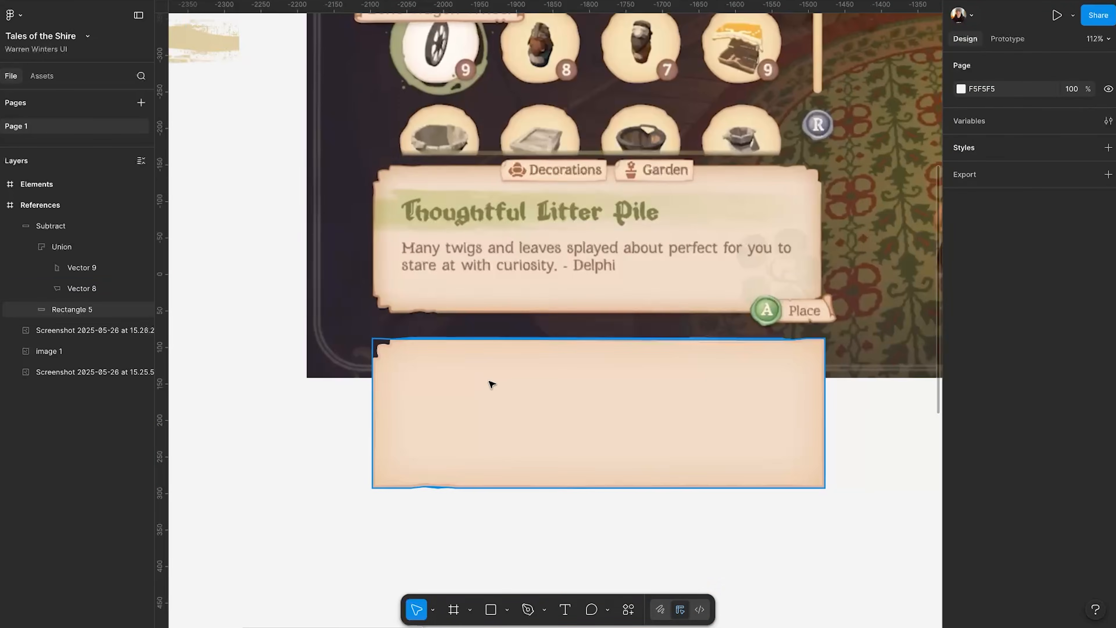
{"action": "scroll", "coordinate": [461, 400], "scroll_direction": "up", "scroll_amount": 1}
{"action": "left_click", "coordinate": [57, 231]}
{"action": "left_click", "coordinate": [95, 313]}
{"action": "scroll", "coordinate": [988, 396], "scroll_direction": "down", "scroll_amount": 1}
{"action": "left_click", "coordinate": [960, 389]}
{"action": "left_click", "coordinate": [930, 264]}
{"action": "mouse_move", "coordinate": [830, 356]}
{"action": "left_mouse_down"}
{"action": "mouse_move", "coordinate": [830, 381]}
{"action": "mouse_move", "coordinate": [819, 339]}
{"action": "left_mouse_up"}
{"action": "left_click", "coordinate": [79, 226]}
{"action": "left_click", "coordinate": [961, 422]}
{"action": "left_click", "coordinate": [929, 264]}
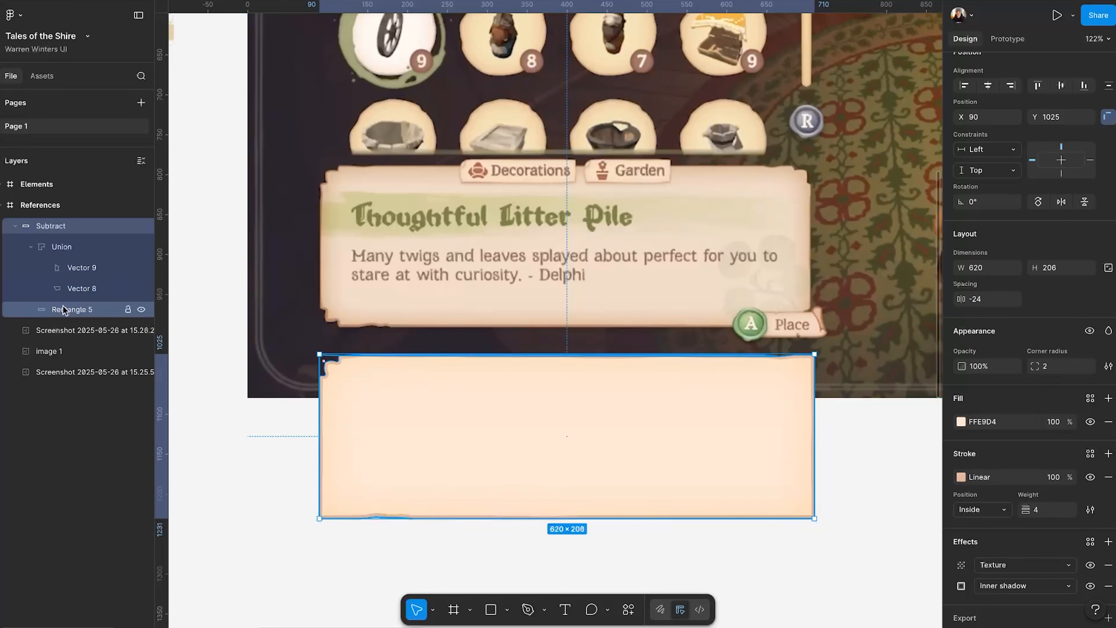
Add anchor points along the left edge of Rectangle 5, just below the corner notch.
{"action": "left_click", "coordinate": [65, 310]}
{"action": "key", "text": "Return"}
{"action": "key", "text": "p"}
{"action": "left_click", "coordinate": [320, 385]}
{"action": "left_click", "coordinate": [319, 402]}
{"action": "key", "text": "v"}
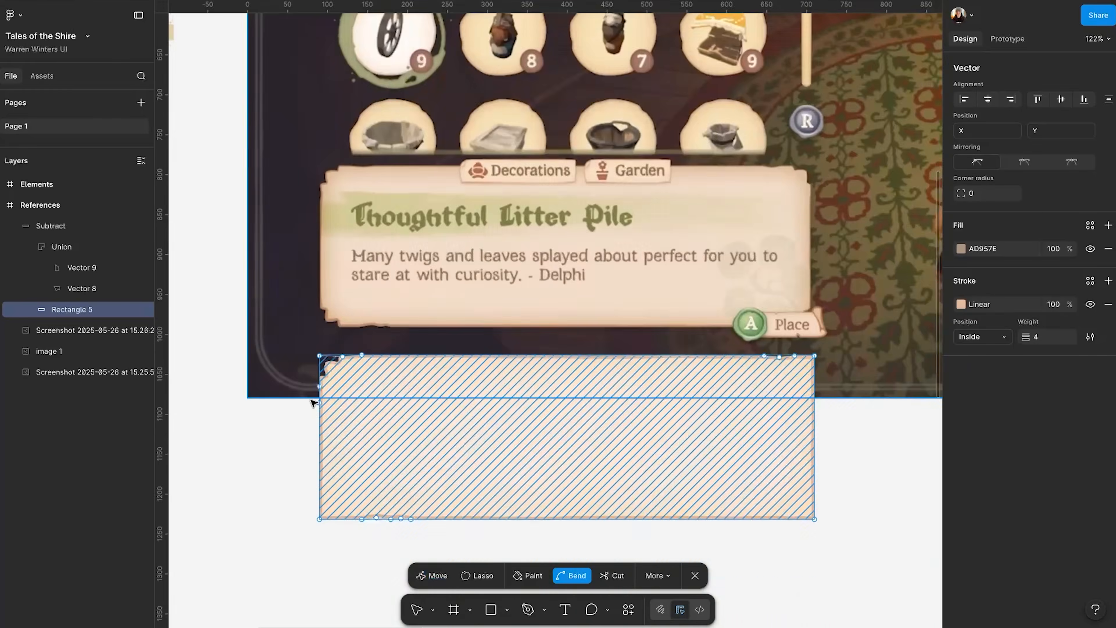
Reshape the anchor points on the left side of Rectangle 5 to make the parchment's edge slightly uneven.
{"action": "scroll", "coordinate": [321, 398], "scroll_direction": "up", "scroll_amount": 5}
{"action": "left_click", "coordinate": [319, 386]}
{"action": "key", "text": "p"}
{"action": "mouse_move", "coordinate": [366, 358]}
{"action": "left_mouse_down"}
{"action": "mouse_move", "coordinate": [365, 337]}
{"action": "mouse_move", "coordinate": [372, 368]}
{"action": "left_mouse_up"}
{"action": "key", "text": "v"}
{"action": "scroll", "coordinate": [374, 371], "scroll_direction": "down", "scroll_amount": 5}
{"action": "key", "text": "Escape"}
{"action": "scroll", "coordinate": [351, 455], "scroll_direction": "right", "scroll_amount": 3}
{"action": "left_click", "coordinate": [352, 456]}
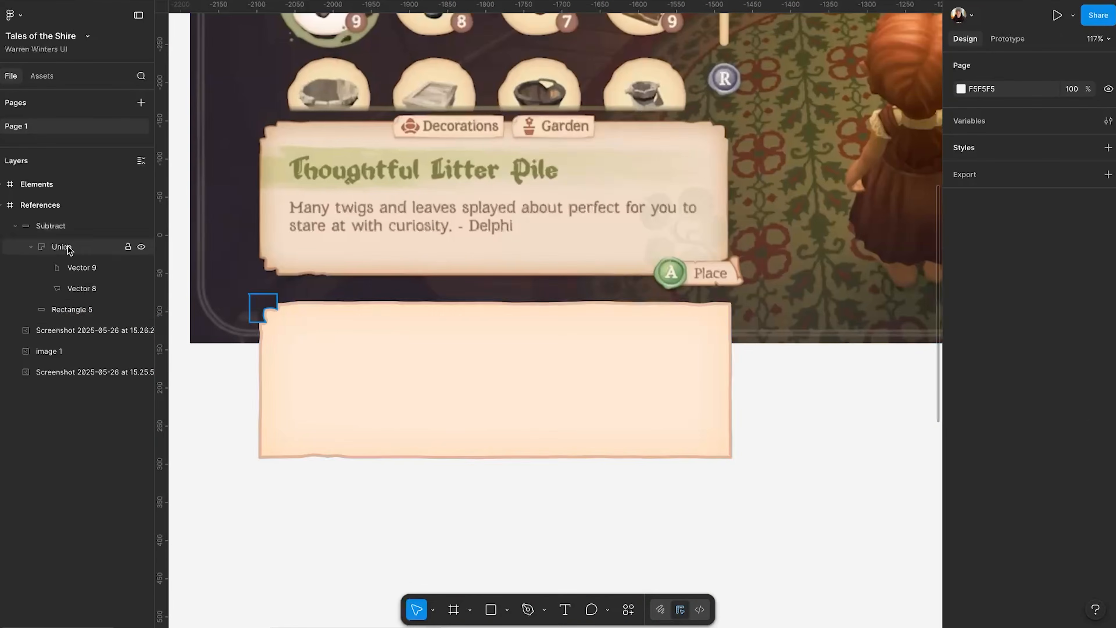
Duplicate the notch Union to the parchment's lower-left corner, flipped vertically, and mirror copies of both notches onto the right corners.
{"action": "double_click", "coordinate": [62, 251]}
{"action": "left_click_drag", "start_coordinate": [263, 310], "coordinate": [266, 453]}
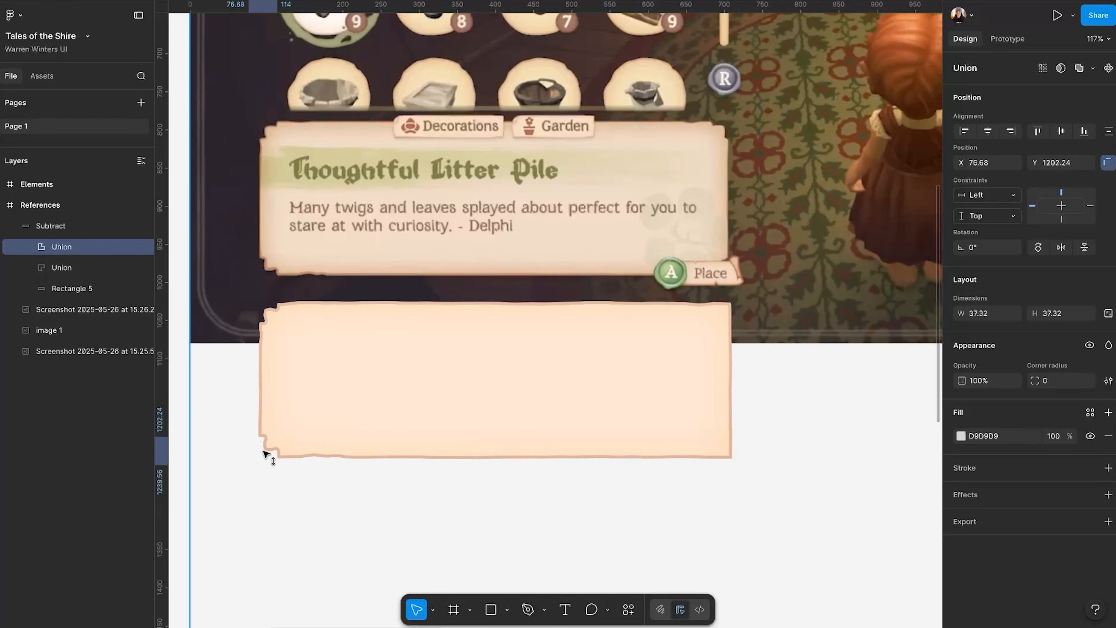
{"action": "left_click", "coordinate": [72, 269], "text": "shift"}
{"action": "key", "text": "super+d"}
{"action": "key", "text": "shift+h"}
{"action": "left_click_drag", "start_coordinate": [273, 357], "coordinate": [717, 354]}
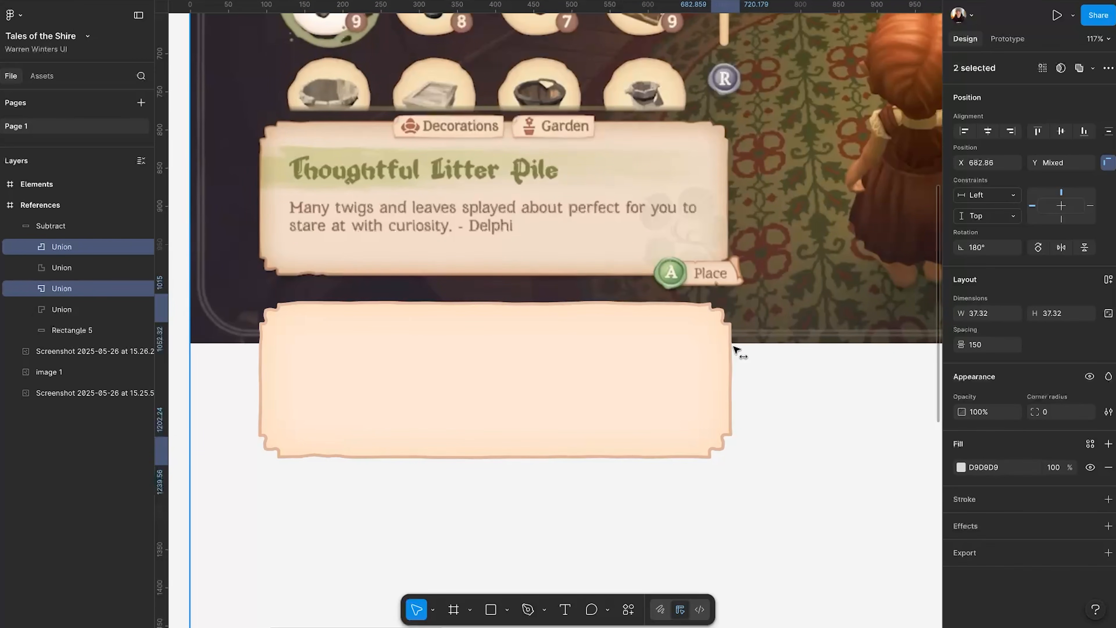
Set the Subtract shape's stroke weight to 3 and adjust a colour in its linear gradient stroke.
{"action": "left_click", "coordinate": [51, 225]}
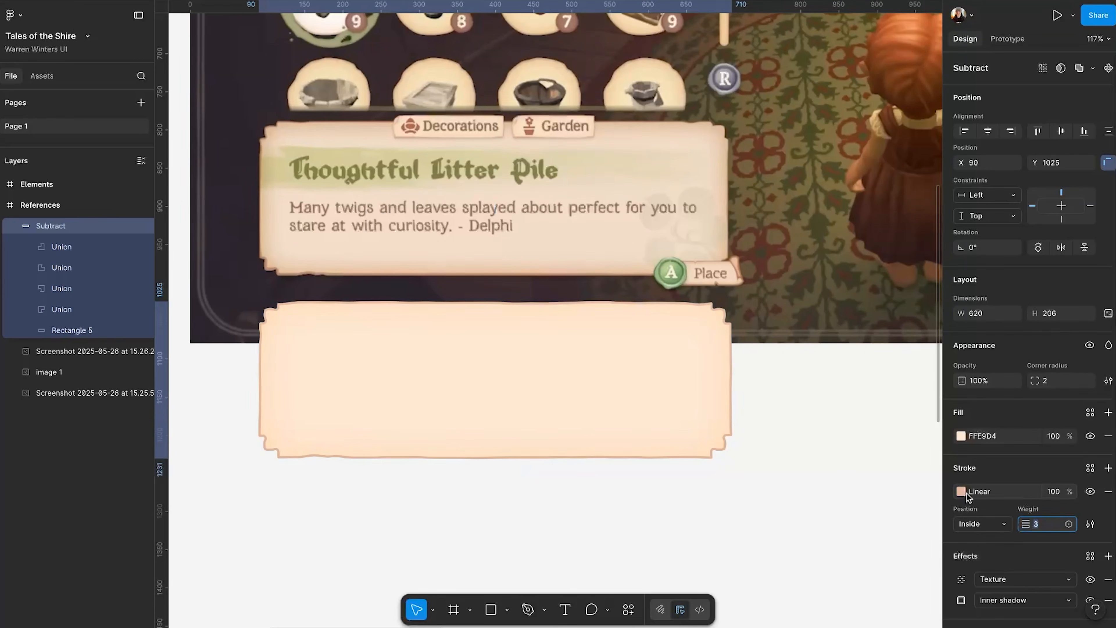
{"action": "left_click", "coordinate": [960, 491]}
{"action": "left_click", "coordinate": [841, 604]}
{"action": "left_click_drag", "start_coordinate": [679, 349], "coordinate": [667, 350]}
{"action": "left_click", "coordinate": [541, 520]}
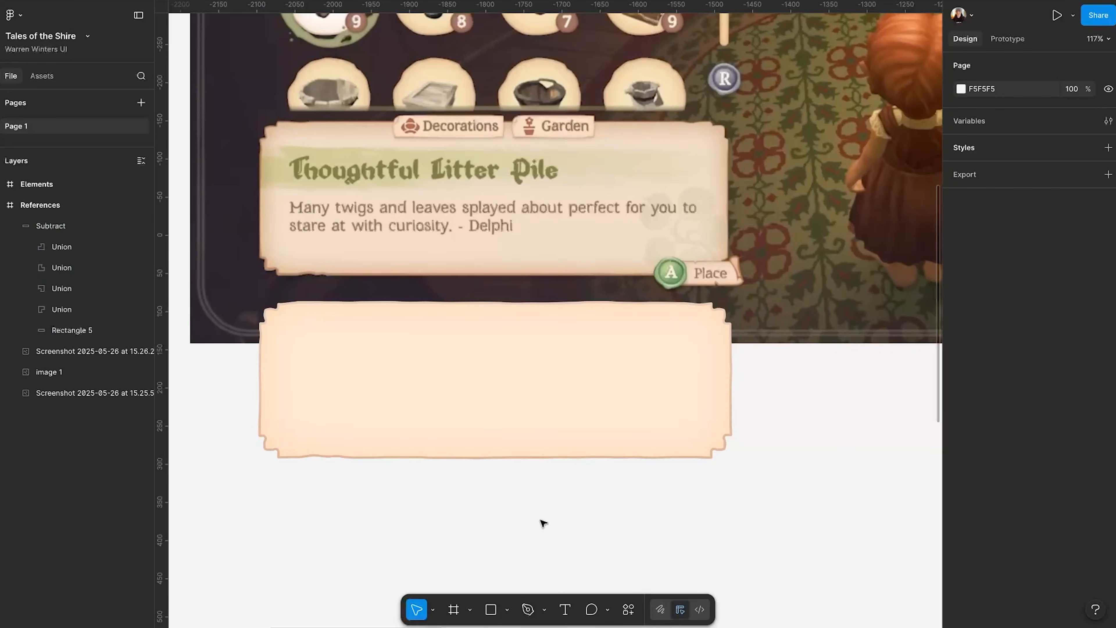
Set the opacity of the parchment's 463C37 inner shadow to 43%.
{"action": "left_click", "coordinate": [575, 413]}
{"action": "left_click", "coordinate": [961, 600]}
{"action": "left_click_drag", "start_coordinate": [923, 604], "coordinate": [954, 605]}
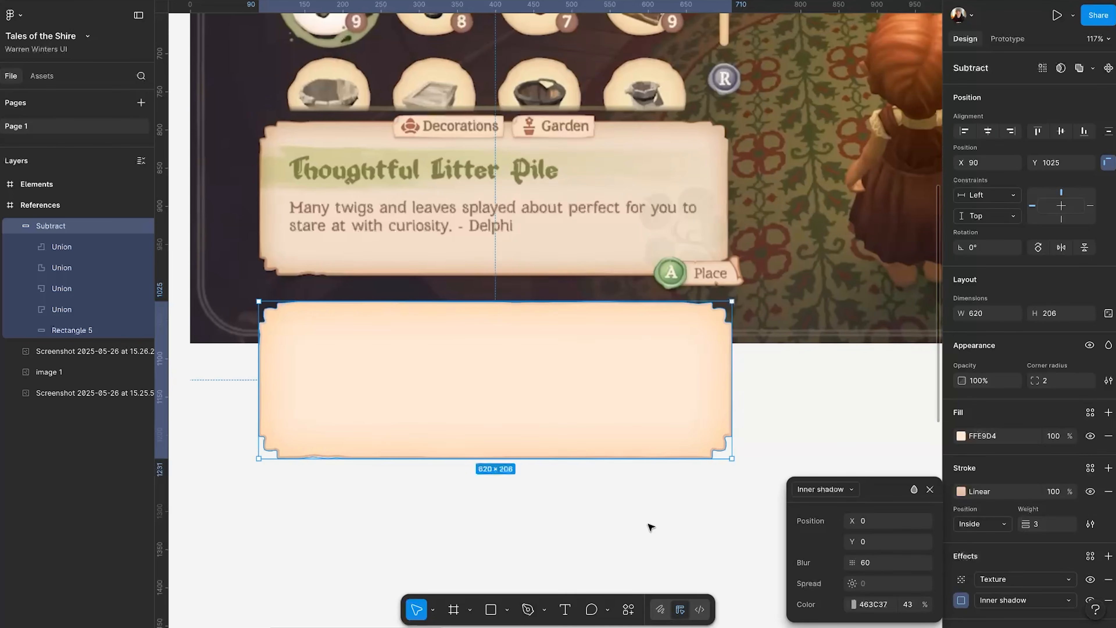
{"action": "left_click", "coordinate": [648, 524]}
Add a drop shadow to the parchment shape and increase its Y offset and blur.
{"action": "left_click", "coordinate": [518, 391]}
{"action": "scroll", "coordinate": [1063, 544], "scroll_direction": "down", "scroll_amount": 2}
{"action": "left_click", "coordinate": [1108, 511]}
{"action": "left_click", "coordinate": [960, 535]}
{"action": "left_click", "coordinate": [960, 536]}
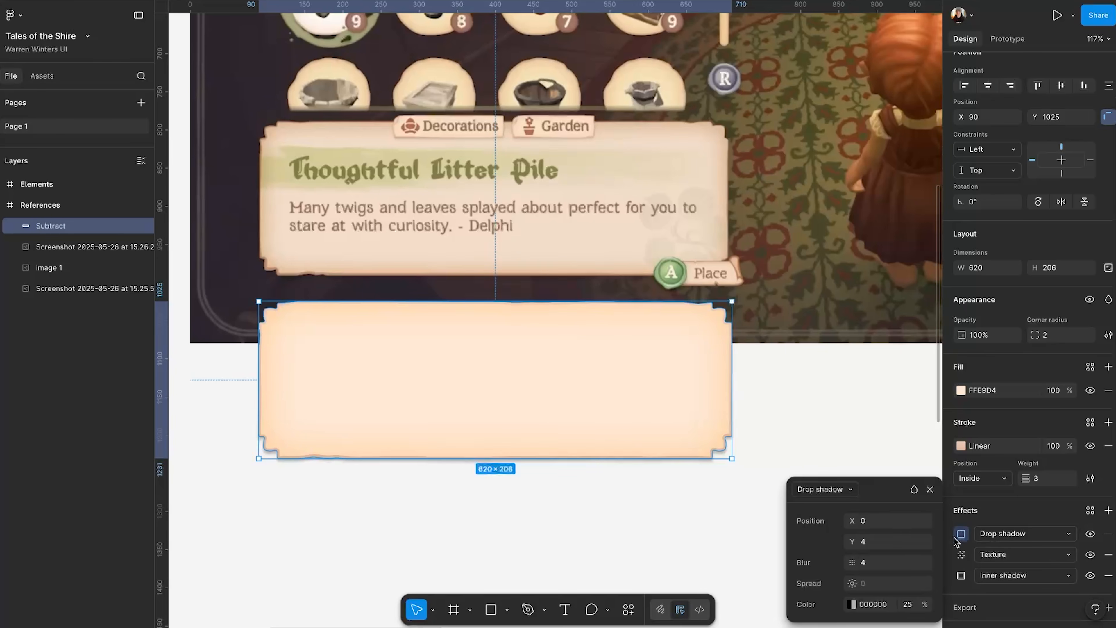
{"action": "left_click_drag", "start_coordinate": [851, 542], "coordinate": [856, 541]}
{"action": "left_click_drag", "start_coordinate": [852, 563], "coordinate": [856, 562]}
{"action": "left_click", "coordinate": [501, 534]}
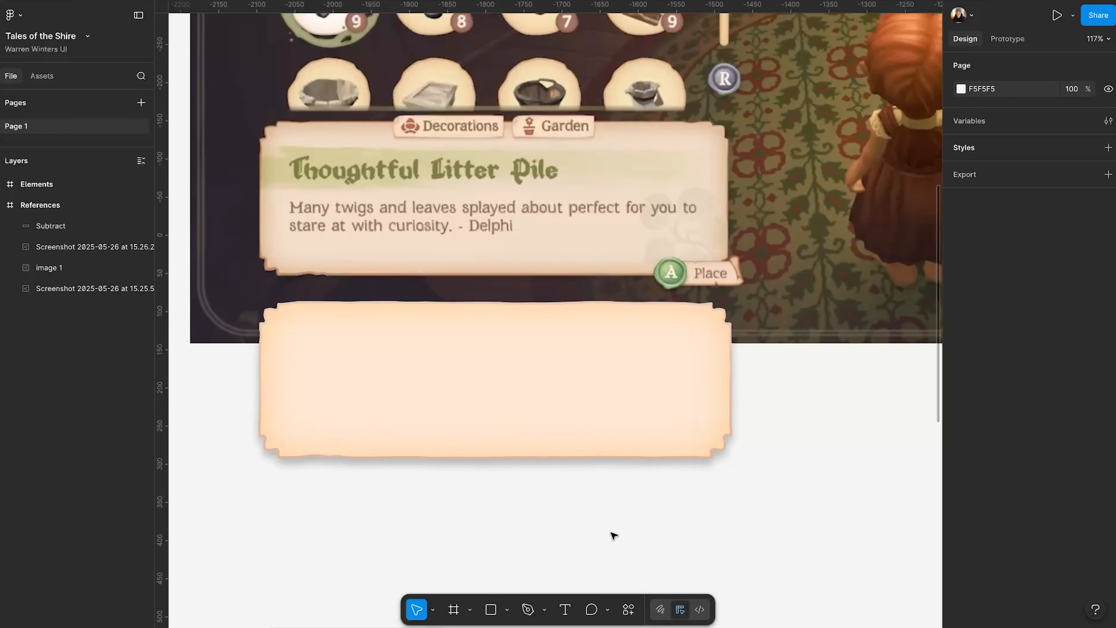